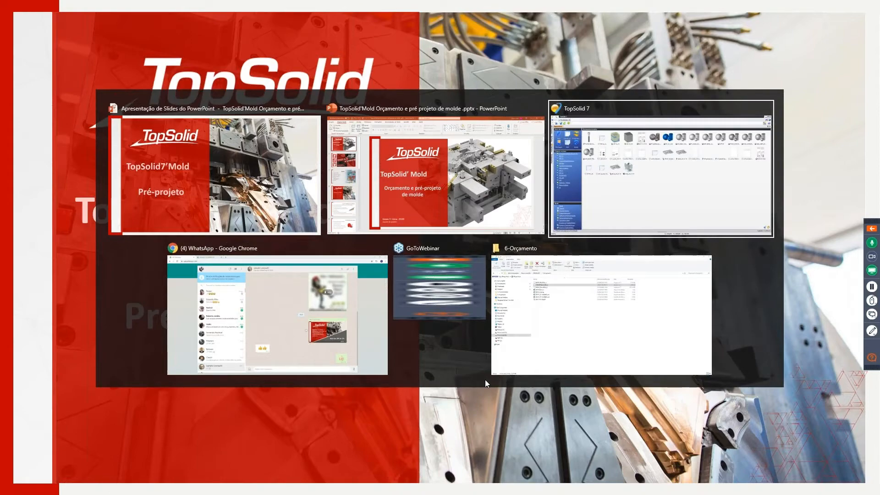
Switch to TopSolid 7
key("alt+Tab")
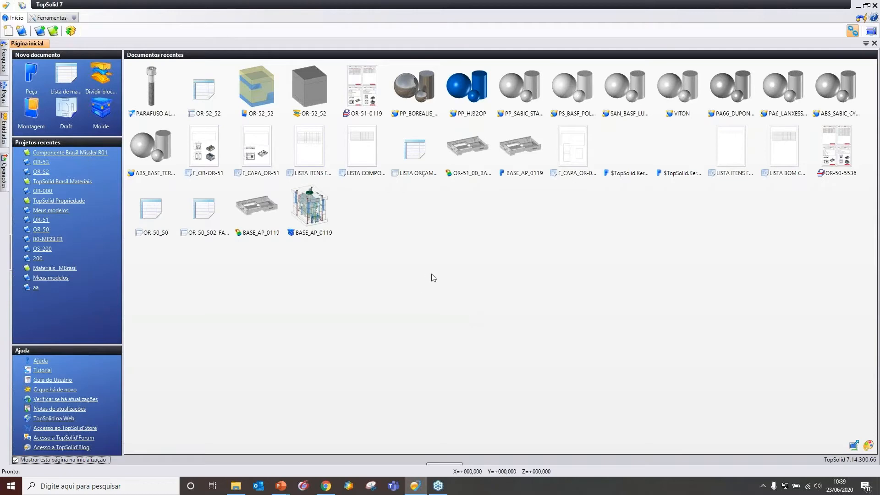
Try to create a new project named OR-54 from the OR-000 template
left_click(41, 32)
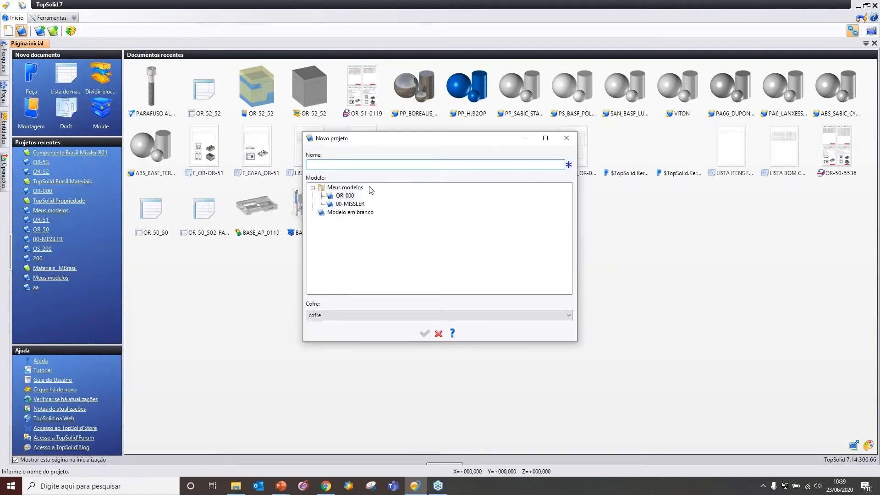
type("or")
key("BackSpace")
key("Caps_Lock")
type("O")
left_click(351, 196)
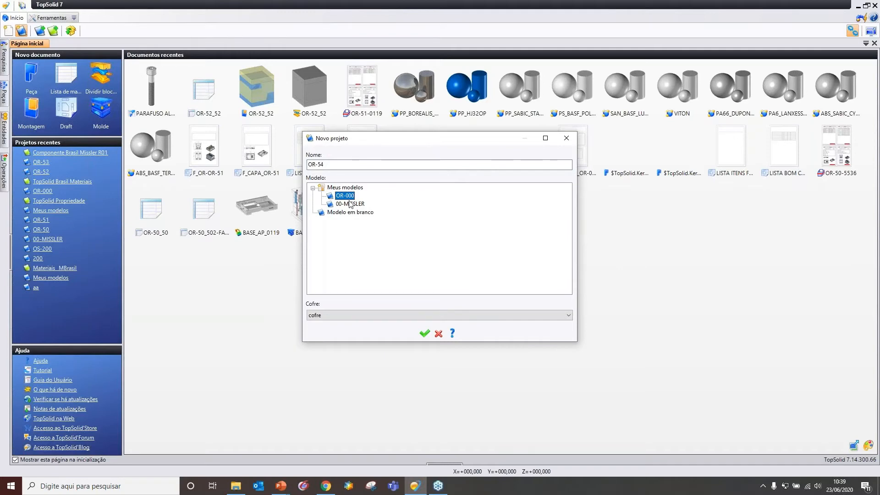
left_click(424, 336)
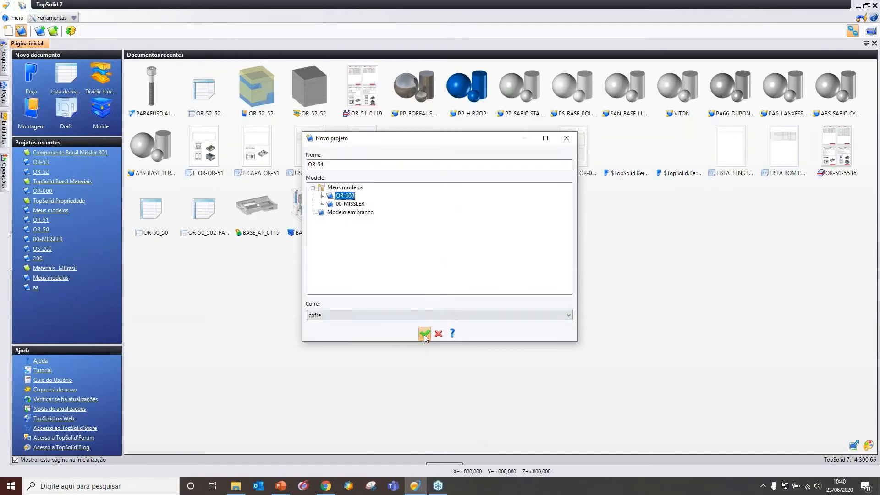
left_click(424, 336)
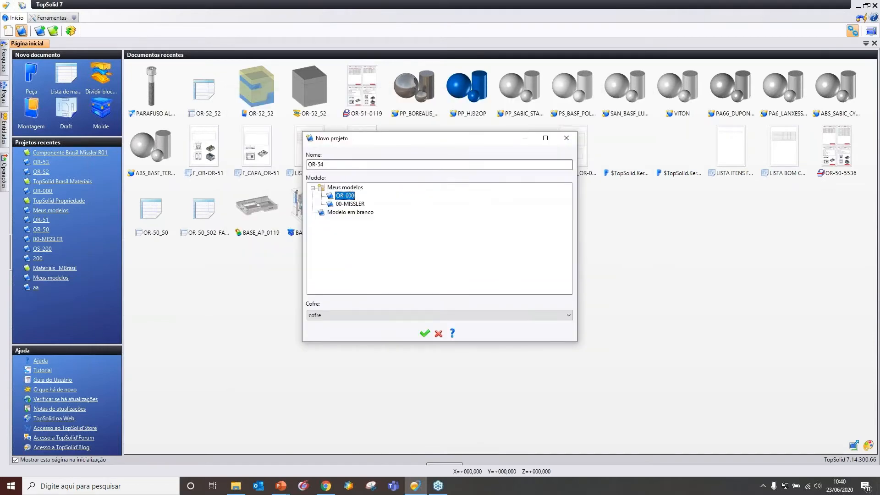
left_click(567, 138)
left_click(21, 33)
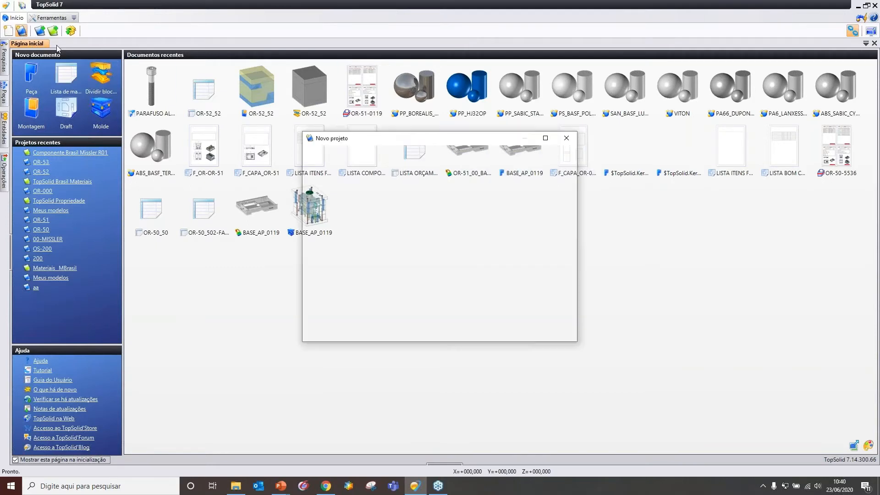
left_click(360, 196)
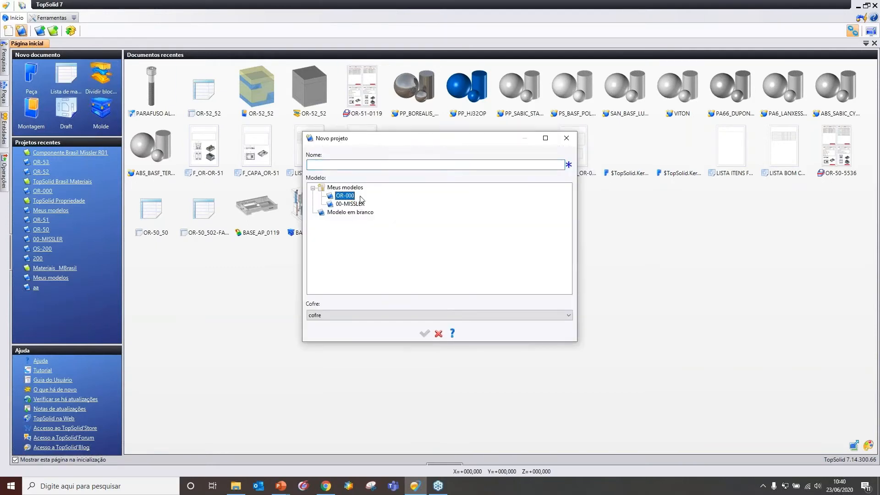
left_click(566, 138)
Open the 00-MISSLER template project from Meus modelos and update it
left_click(40, 31)
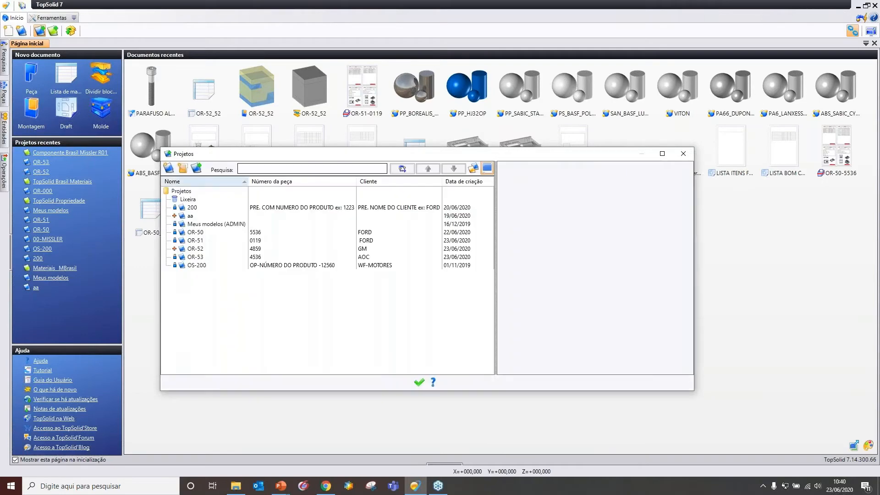
left_click(473, 169)
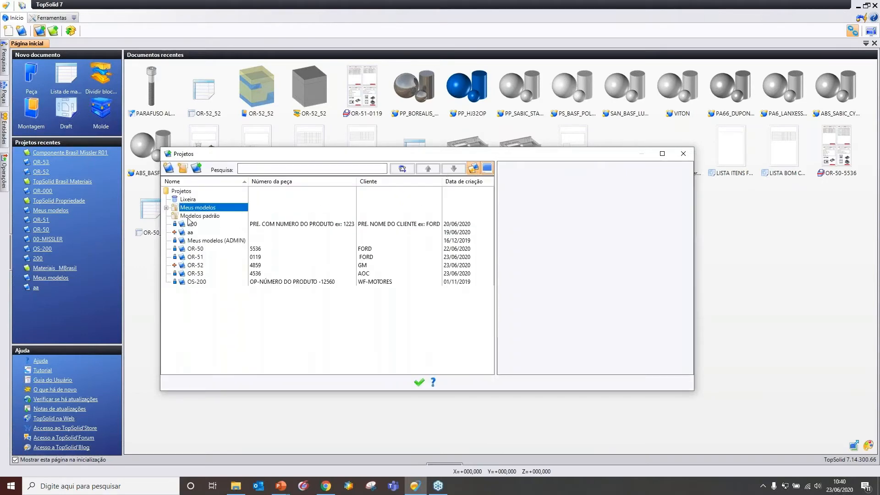
left_click(167, 207)
double_click(220, 218)
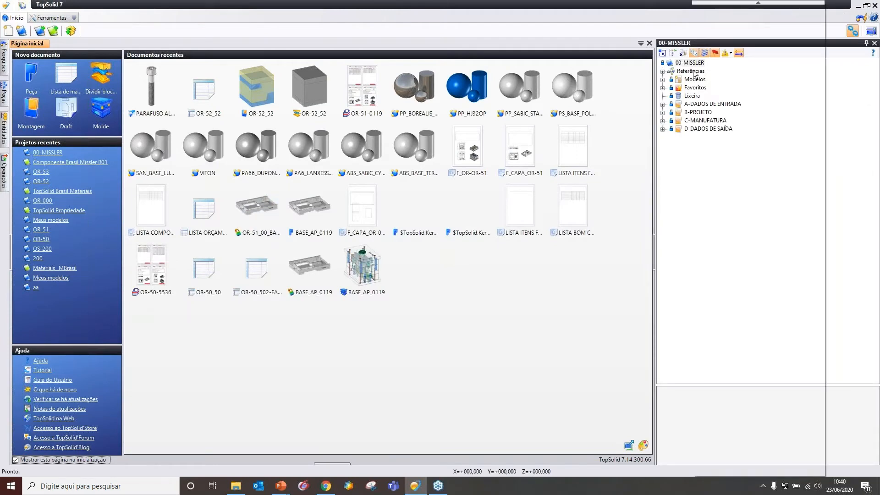
right_click(691, 63)
left_click(720, 288)
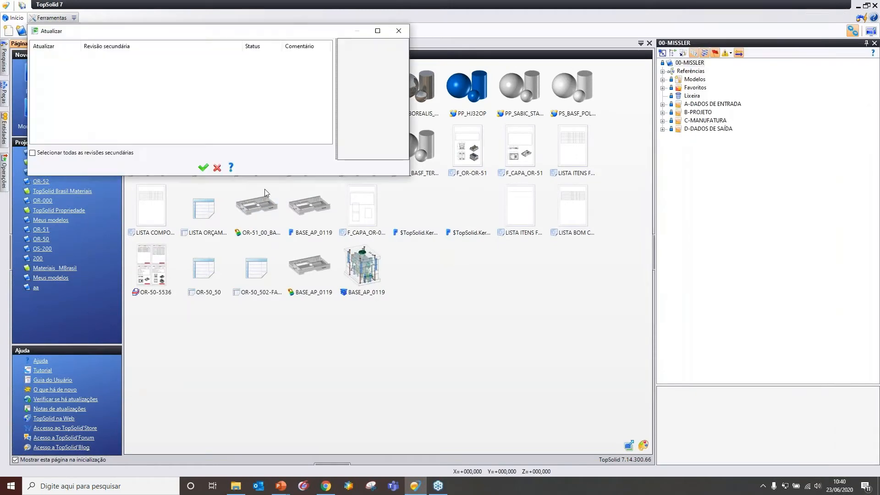
left_click(204, 167)
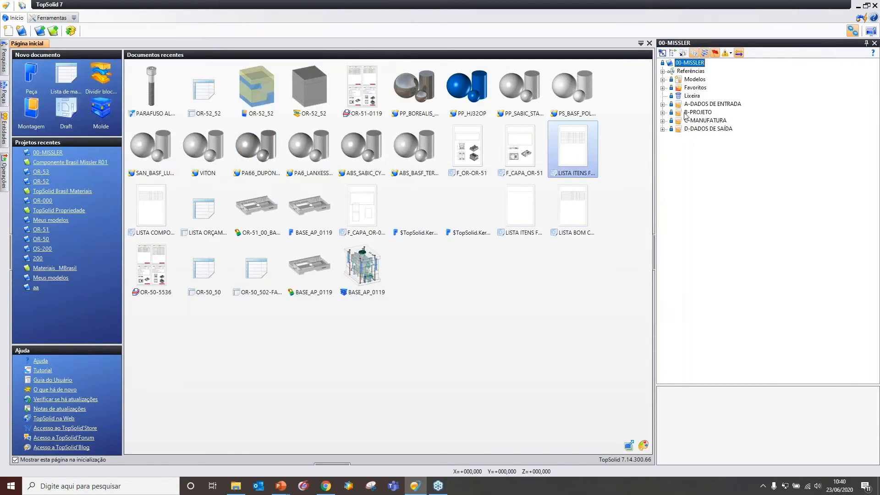
Run a check-in on the 00-MISSLER template project and close the project
right_click(695, 66)
left_click(715, 311)
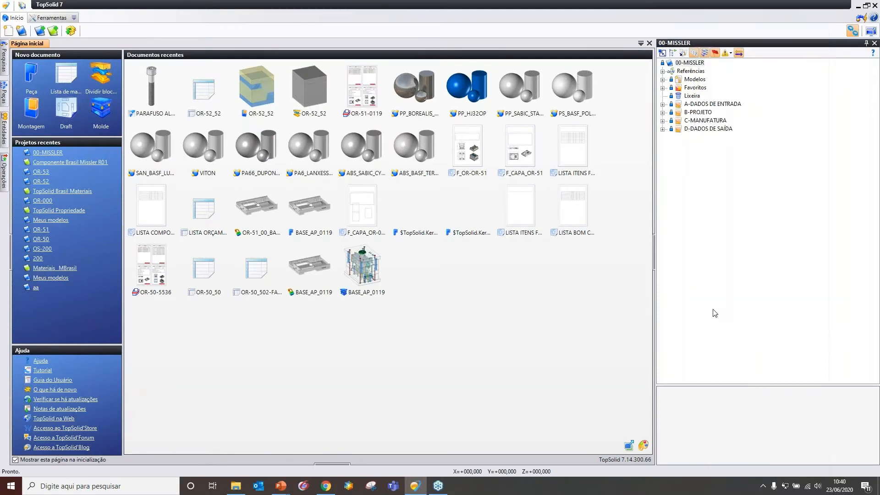
left_click(425, 370)
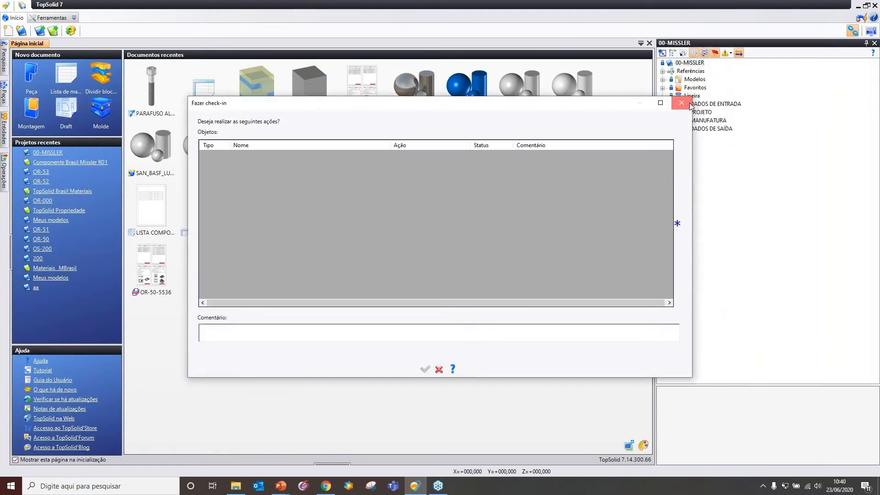
left_click(874, 43)
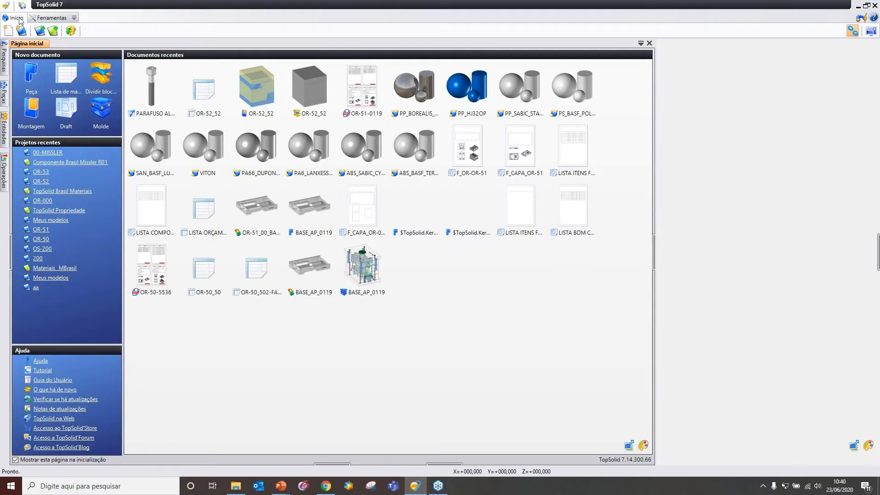
Open the OR-000 template project from Meus modelos and update it
left_click(40, 31)
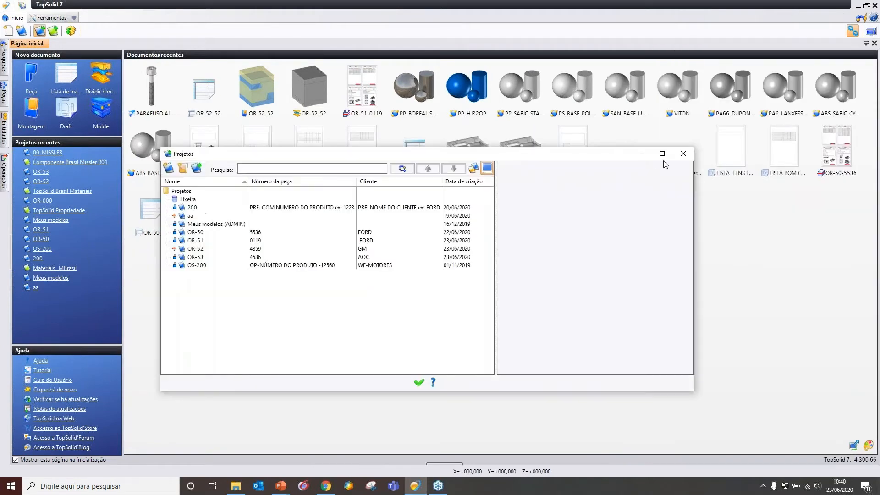
left_click(472, 168)
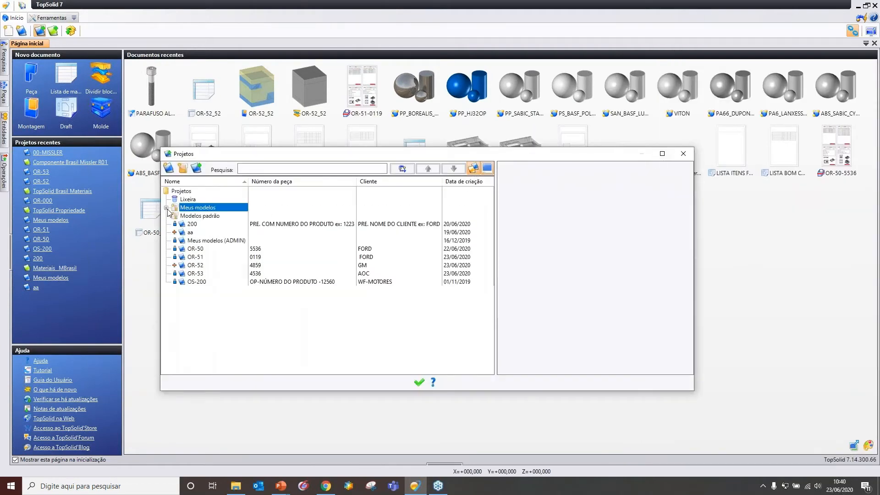
left_click(167, 208)
double_click(206, 224)
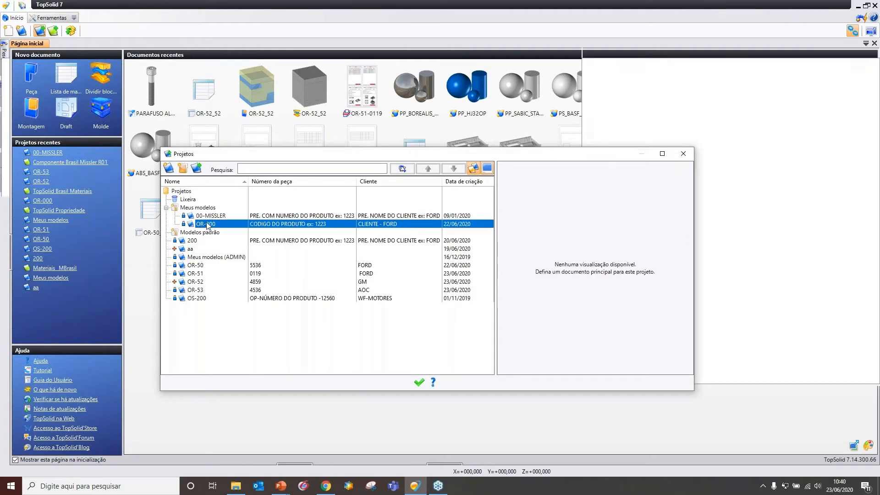
right_click(609, 62)
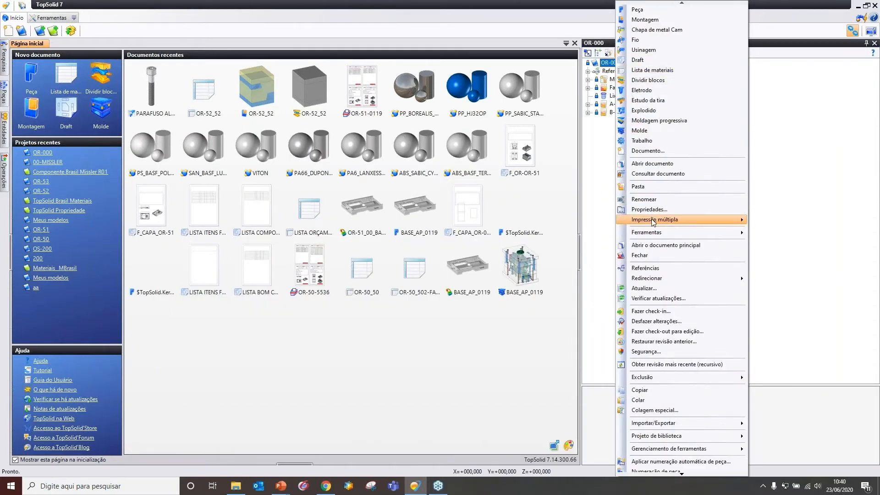
left_click(646, 288)
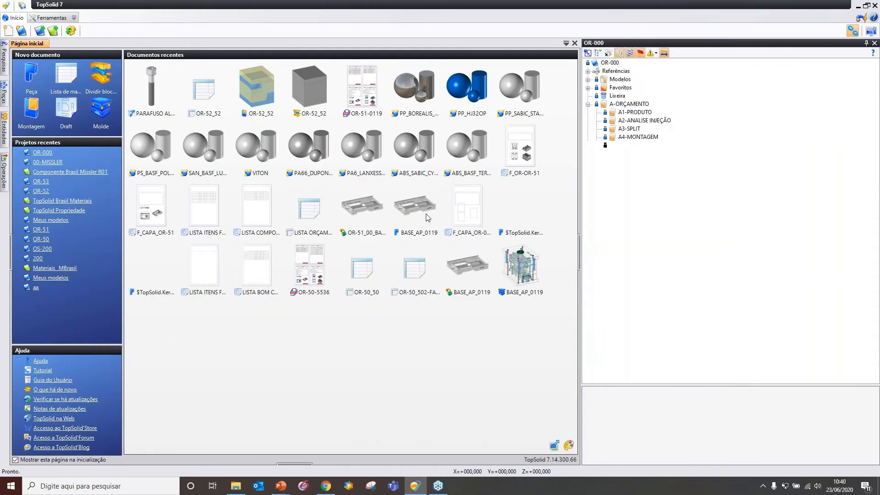
left_click(203, 167)
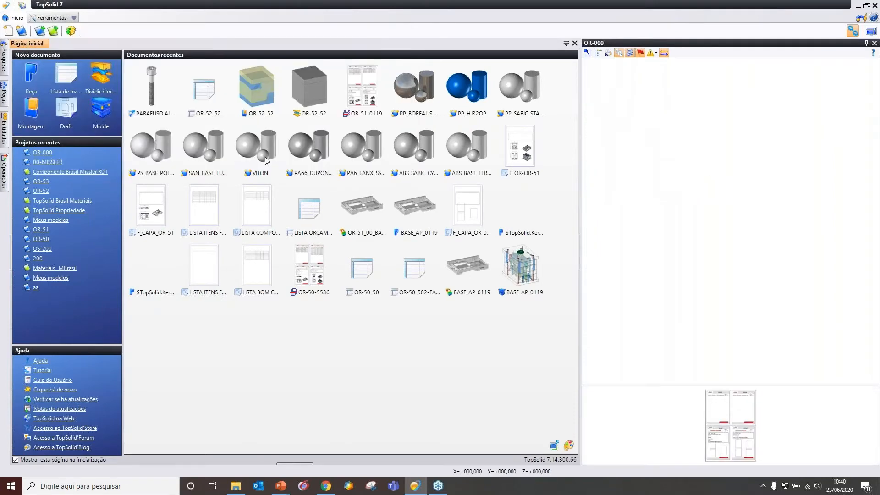
Check in the OR-000 template project and close it
right_click(609, 63)
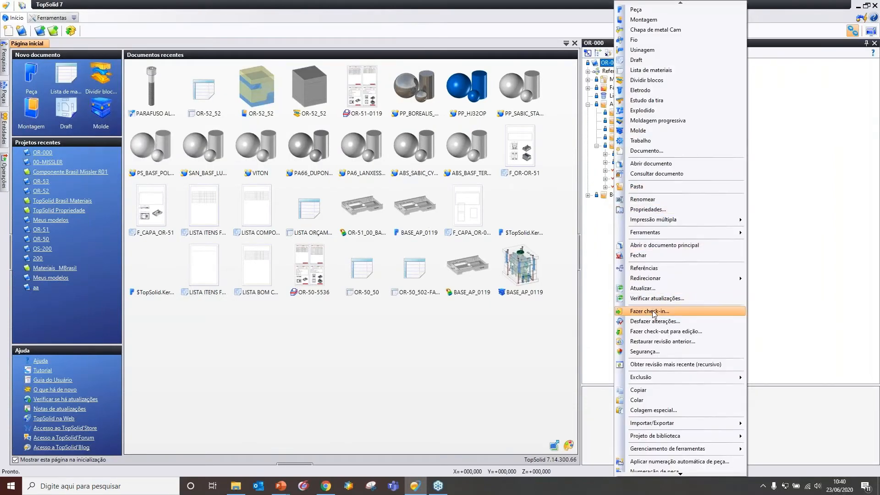
left_click(652, 309)
left_click(424, 368)
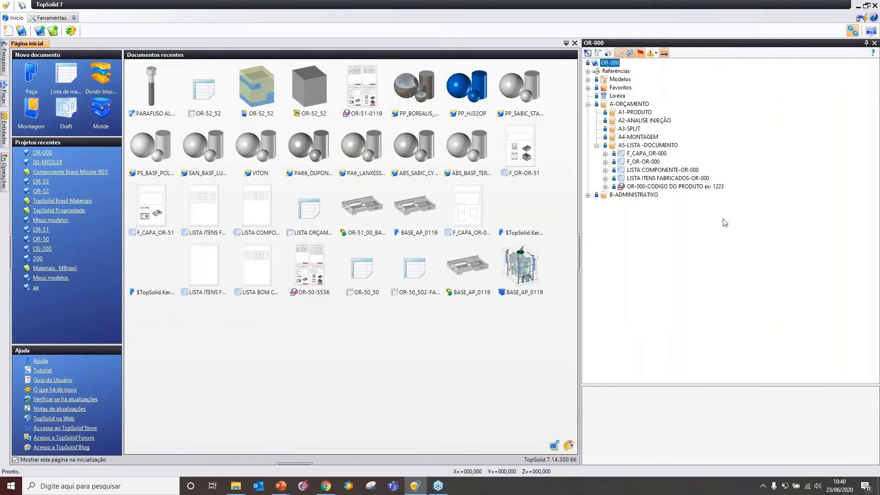
left_click(874, 42)
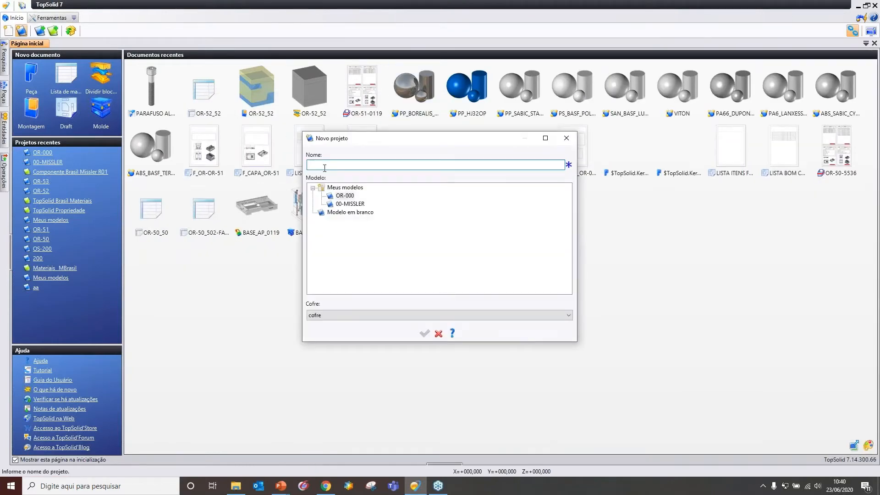
Create a new project named OR-54 based on the OR-000 template
type("OR-54")
left_click(348, 196)
left_click(424, 333)
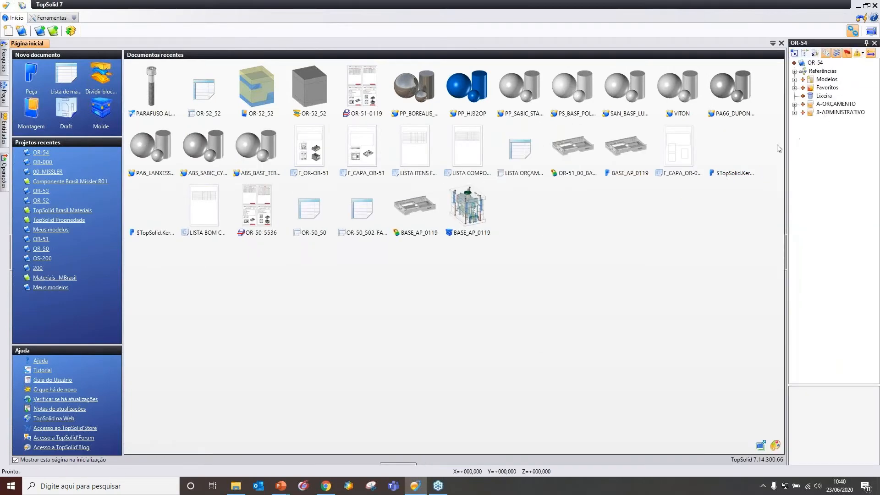
Import the file BASE_AP_0119.x_t without conversion into the A1-PRODUTO folder under A-ORÇAMENTO
left_click_drag(787, 145, 735, 145)
left_click(743, 105)
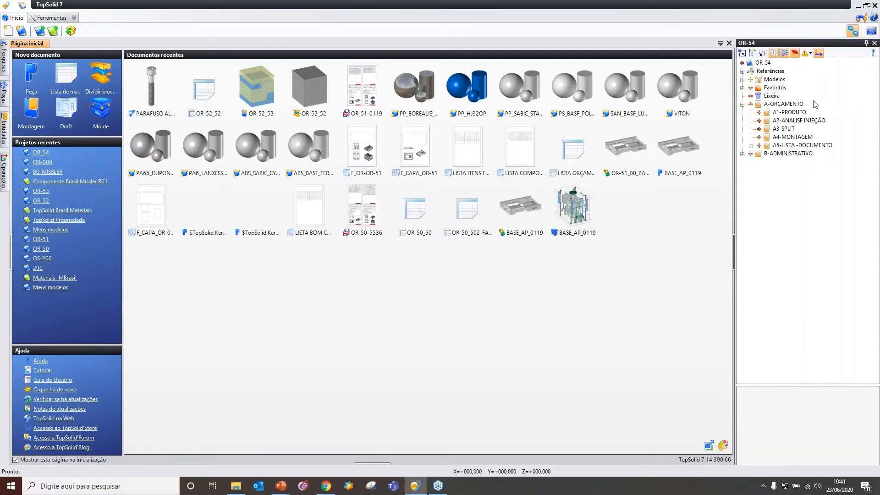
left_click(742, 154)
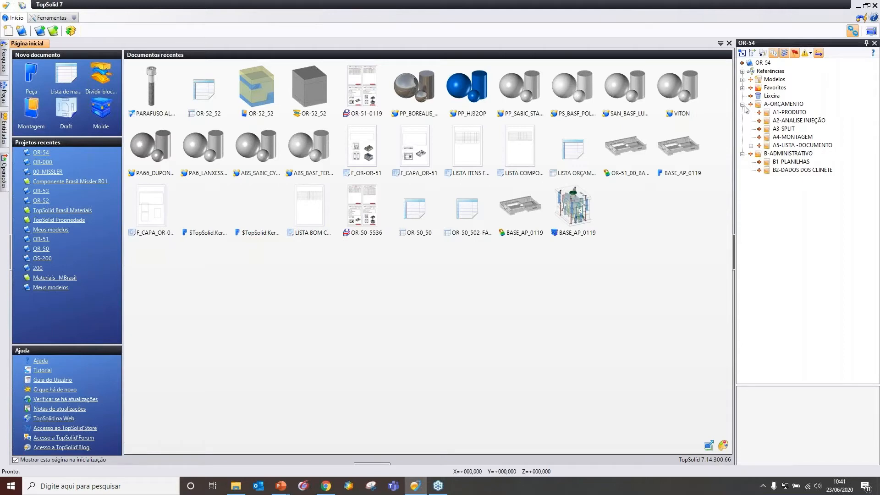
left_click(742, 153)
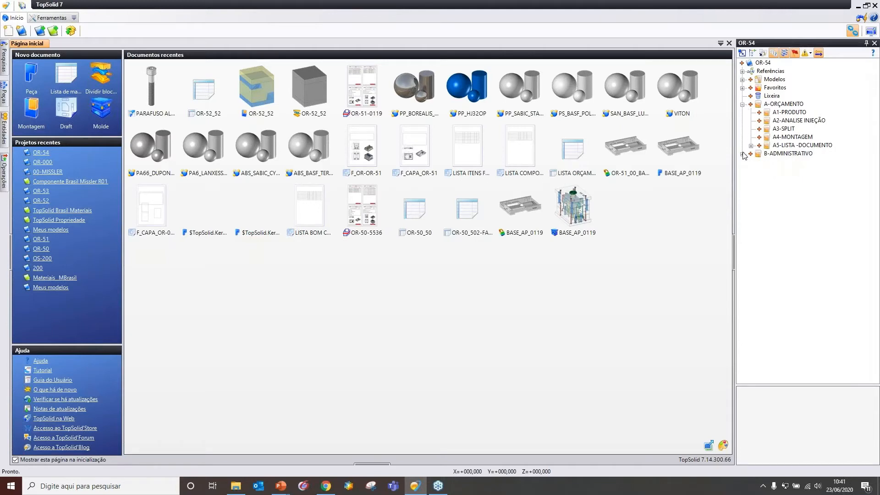
left_click(797, 115)
right_click(797, 114)
mouse_move(788, 432)
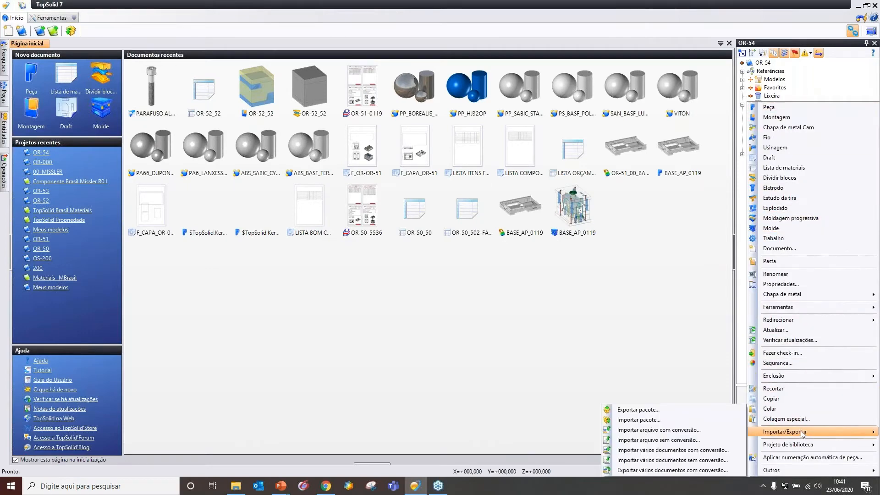
left_click(695, 441)
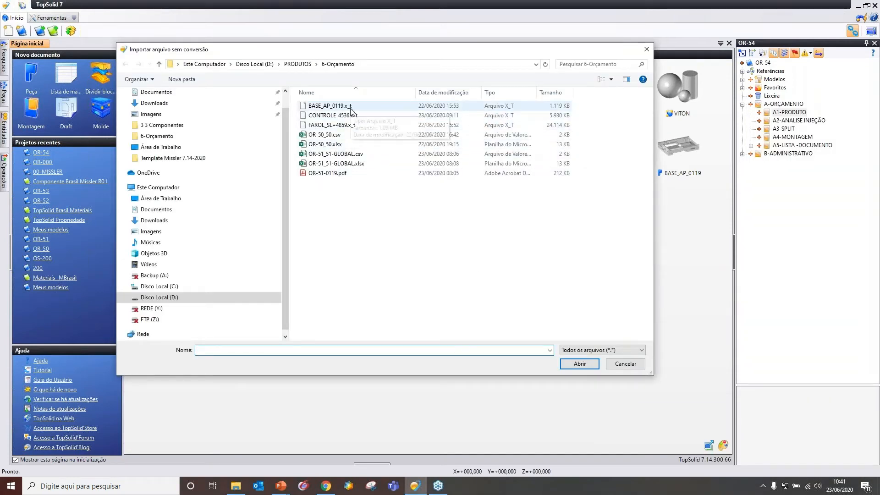
left_click(351, 107)
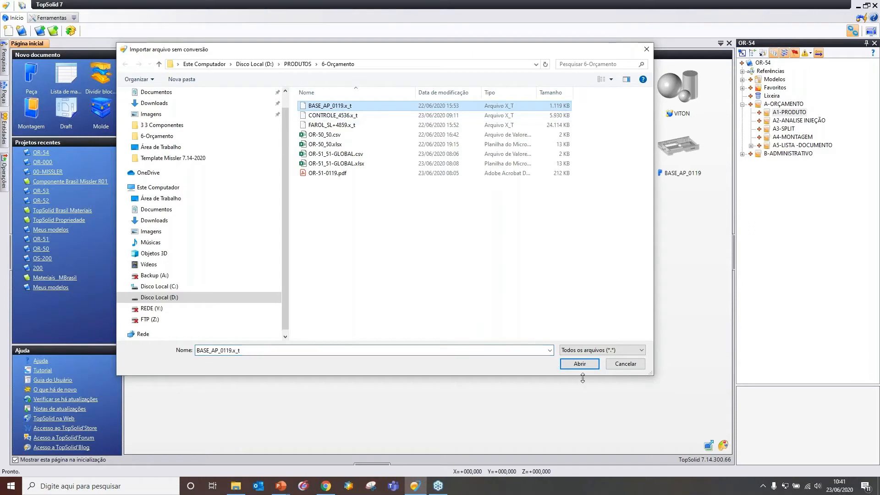
left_click(579, 363)
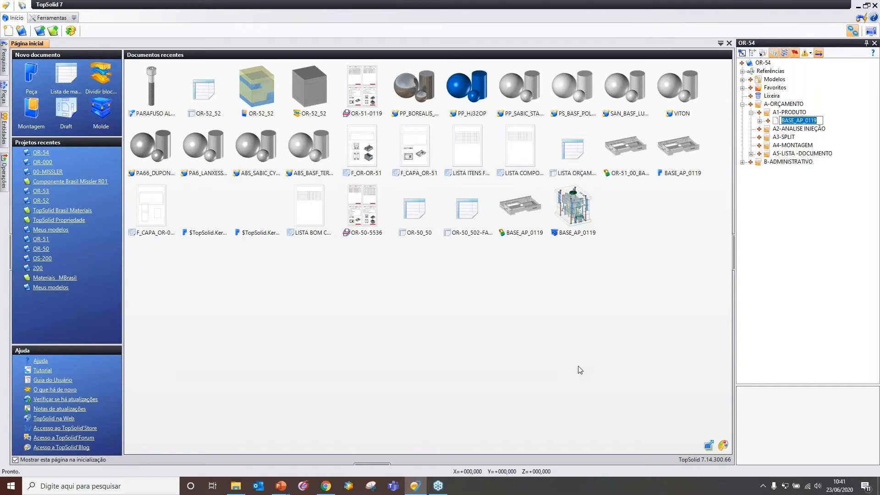
left_click(781, 221)
Open the OR-54 project's properties and set its type (Tipo) to BASE-AP
double_click(754, 64)
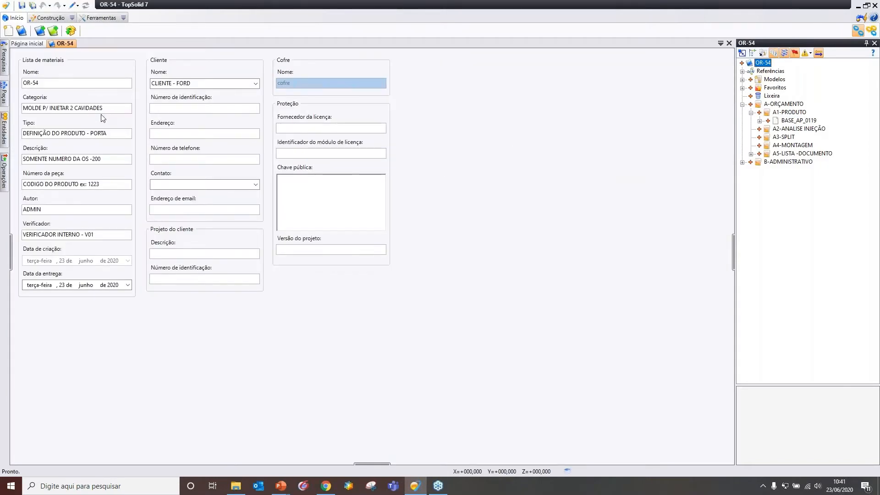
left_click(110, 133)
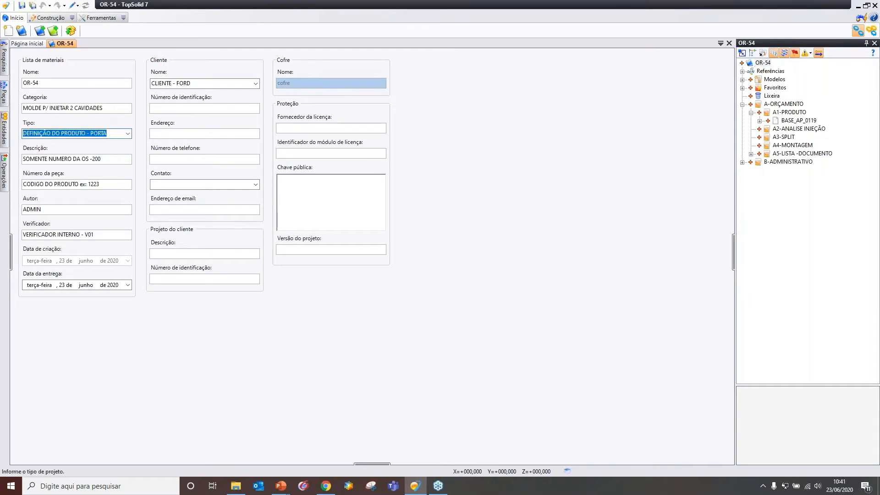
type("BASE-AP")
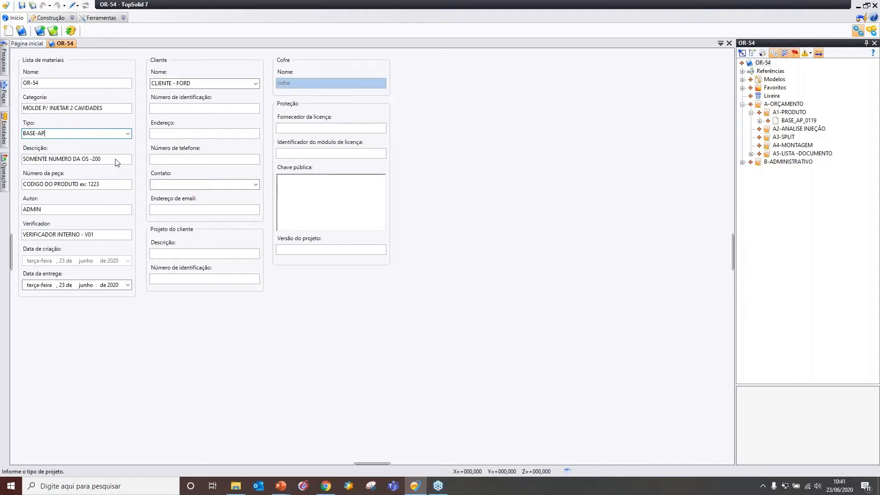
Set the project's description (Descrição) to 54 and its part number (Número da peça) to 0119
left_click(118, 160)
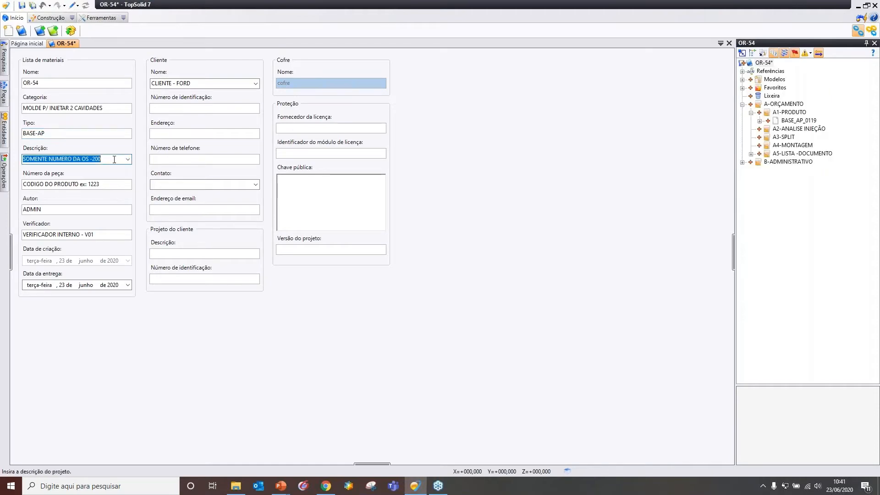
type("54")
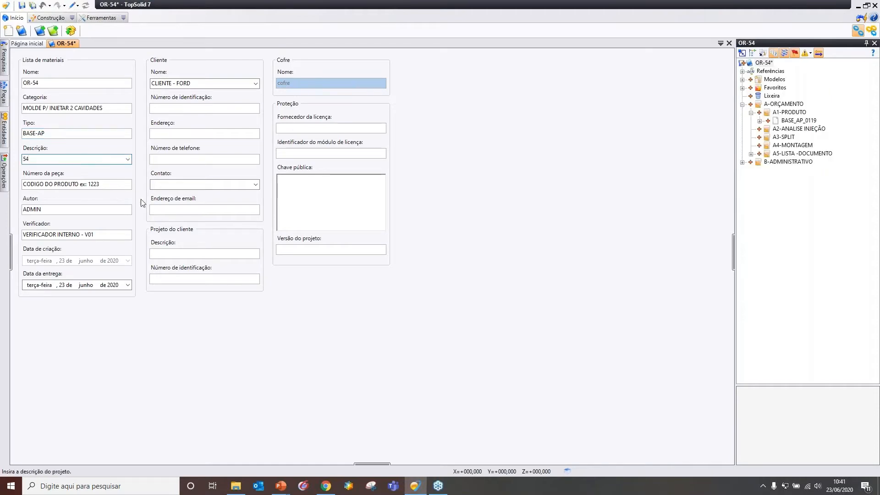
left_click(113, 184)
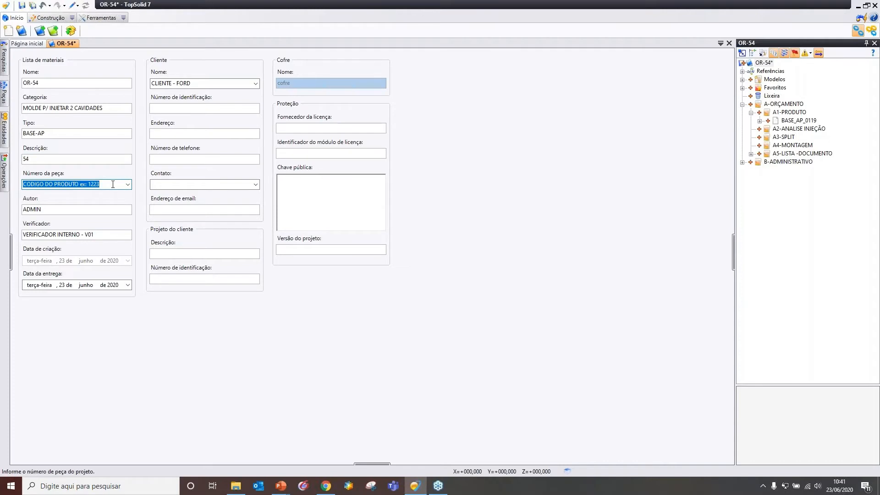
type("0119")
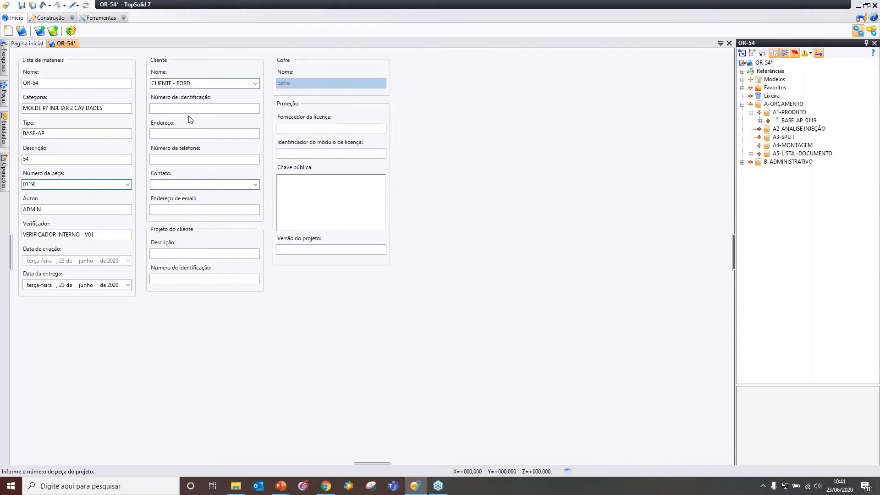
Set the client name to FORD and the verifier (Verificador) to V, and save and close the OR-54 properties
left_click(187, 84)
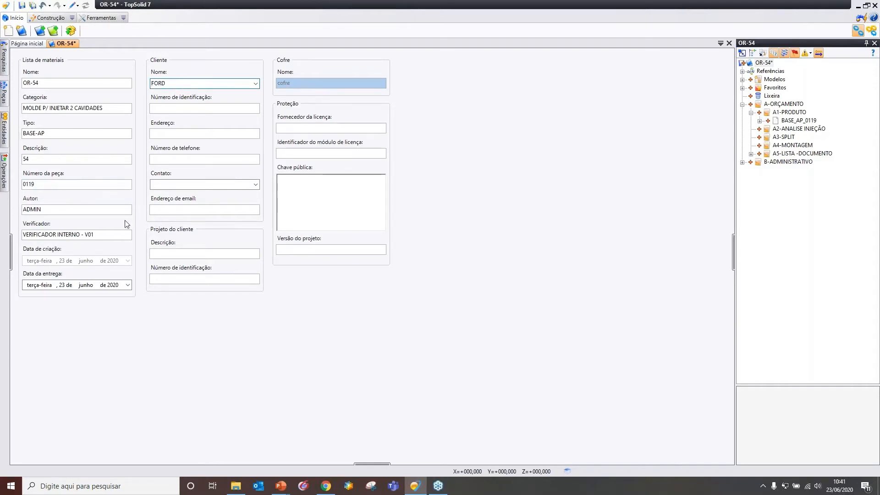
left_click(113, 235)
type("V")
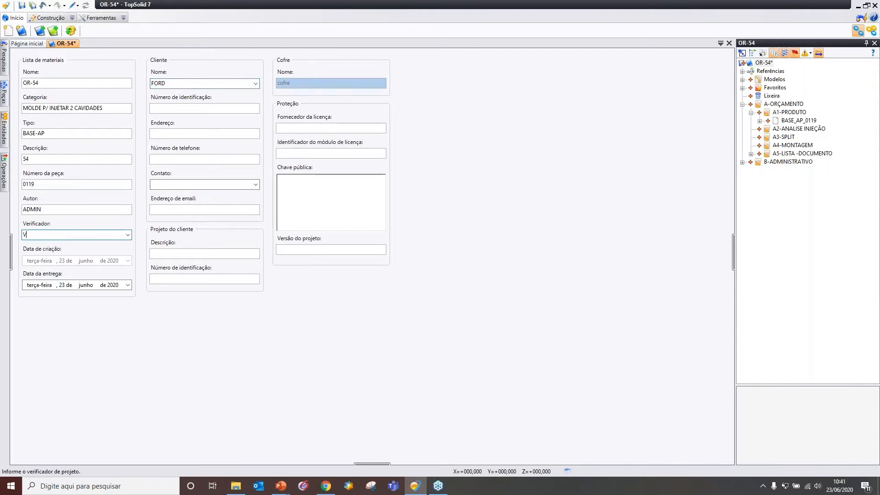
left_click(22, 5)
left_click(729, 43)
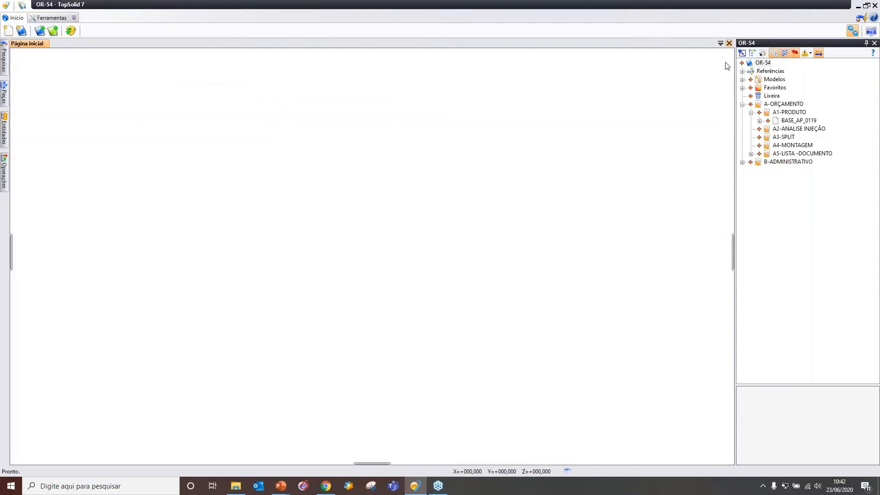
Convert the imported BASE_AP_0119 Parasolid file into a part document, using the 00_PADRÃO PRODUTO part template from MODELO DE PEÇA MISSLER
right_click(784, 120)
left_click(814, 149)
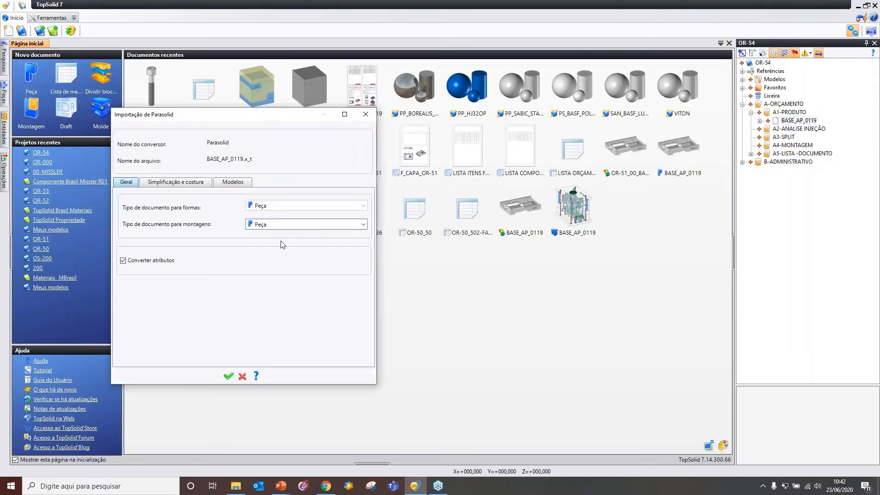
left_click(242, 184)
left_click(347, 207)
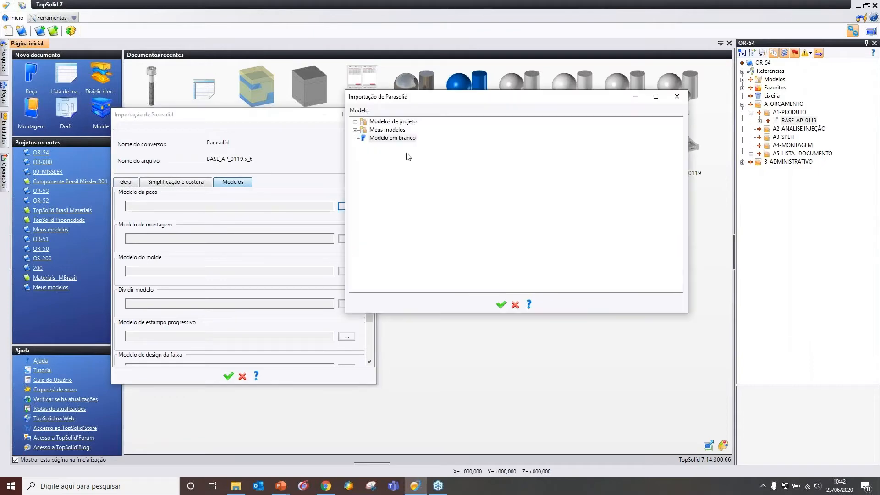
left_click(363, 144)
left_click(363, 138)
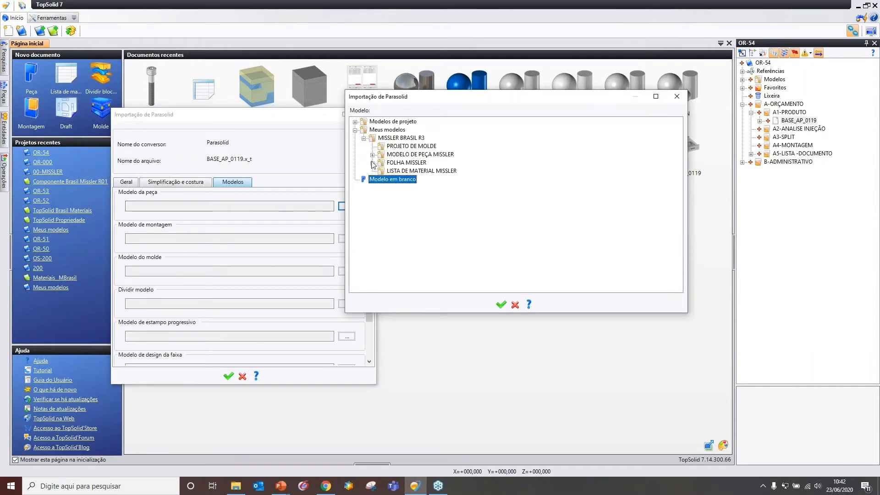
left_click(372, 155)
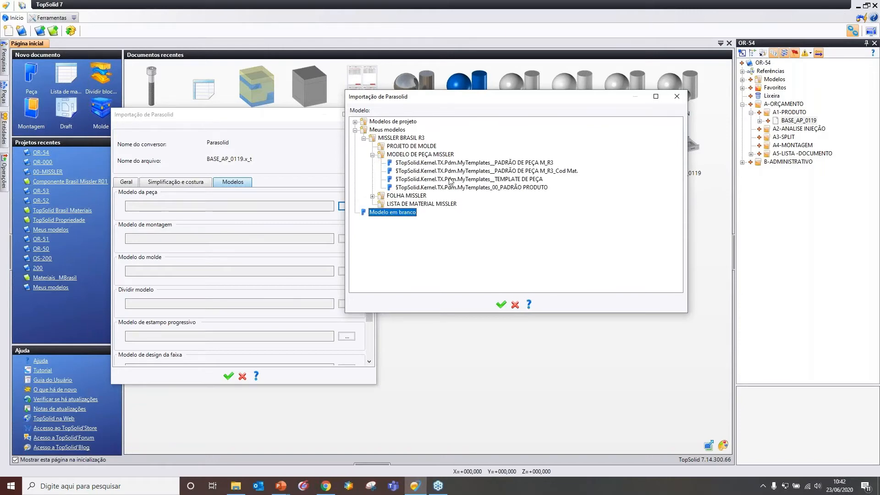
left_click(515, 187)
left_click(500, 304)
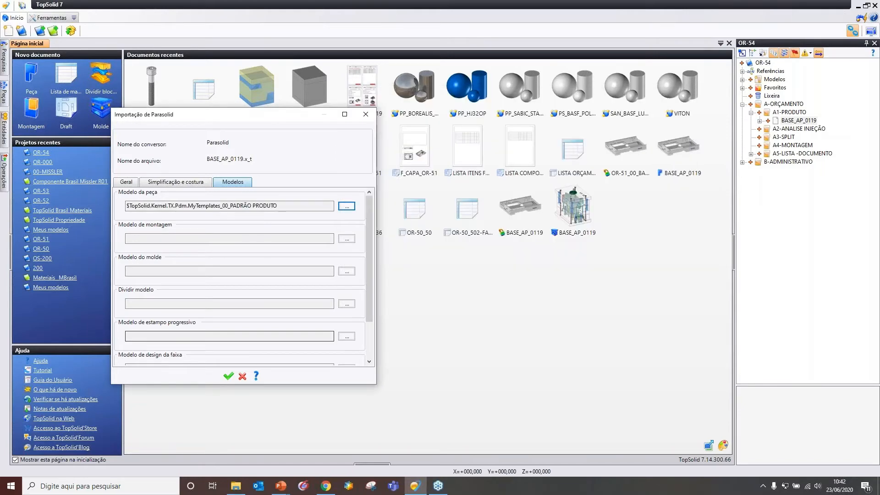
key("Return")
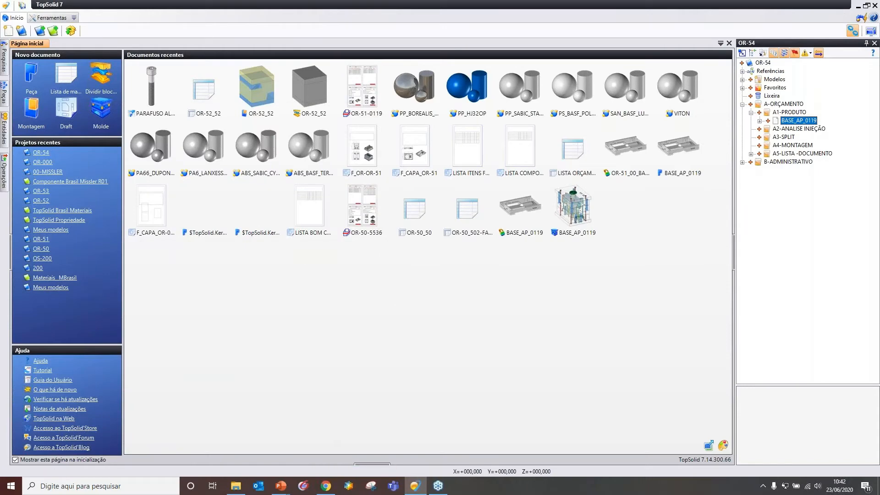
Run a curvature analysis on the whole BASE_AP_0119 part in minimum curvature radius mode (Raio da curvatura mínima)
scroll(393, 271, "up", 6)
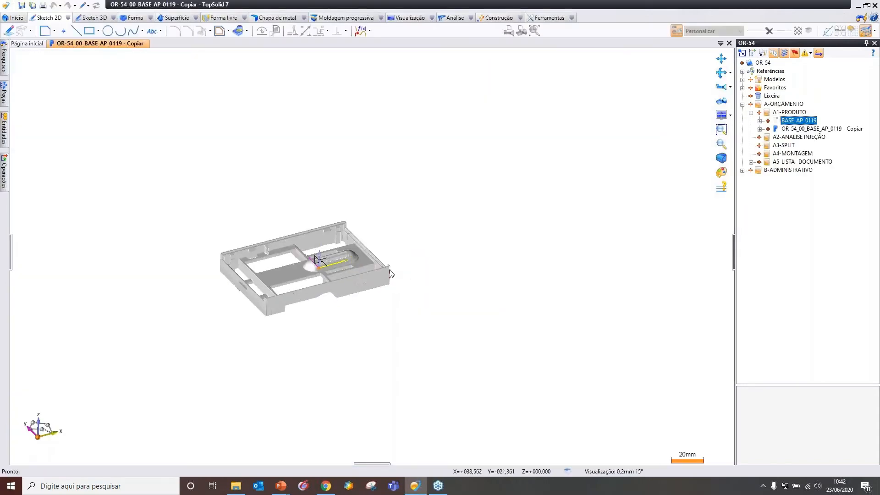
middle_click_drag(392, 271, 508, 234)
middle_click_drag(508, 233, 477, 247, "ctrl")
middle_click_drag(477, 246, 513, 251)
scroll(513, 250, "up", 2)
middle_click_drag(513, 251, 472, 247, "ctrl")
left_click(451, 17)
middle_click_drag(366, 127, 412, 120)
middle_click_drag(365, 123, 343, 143, "ctrl")
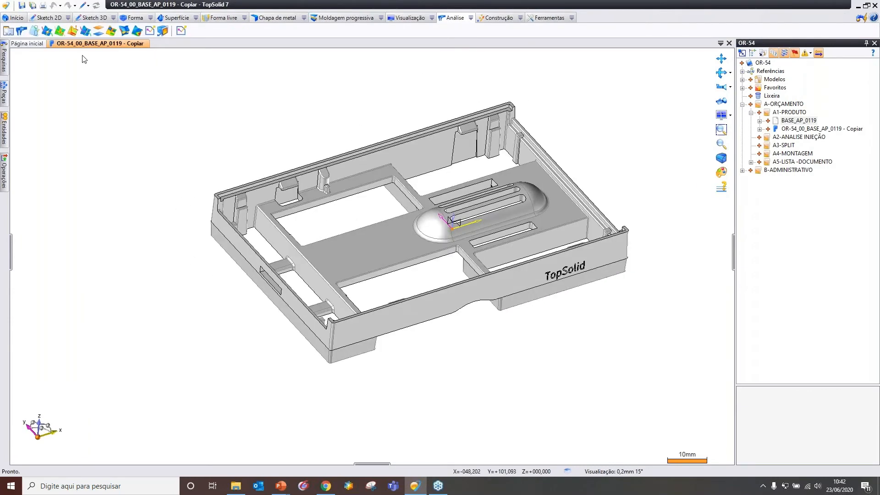
left_click(60, 32)
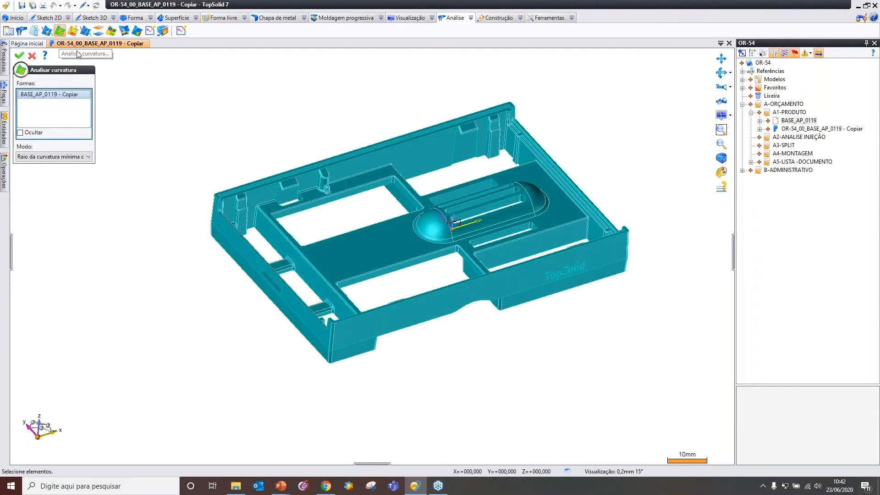
left_click(71, 157)
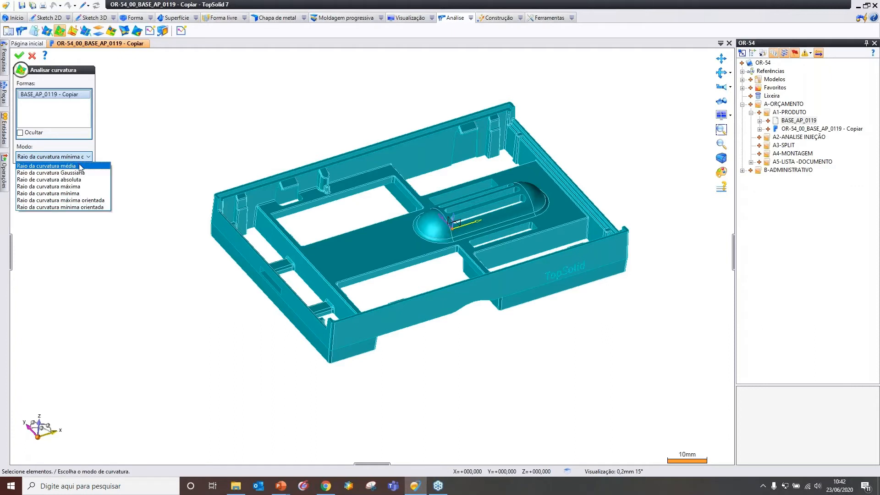
left_click(85, 193)
left_click(19, 55)
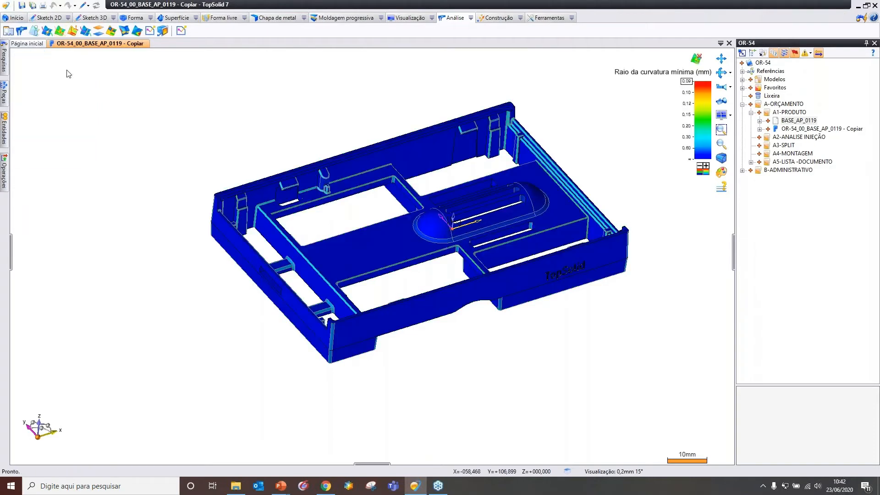
Examine the small radii on the part's ribs, clips and inner wall edges, and exit the curvature analysis
scroll(527, 128, "up", 5)
scroll(527, 105, "up", 3)
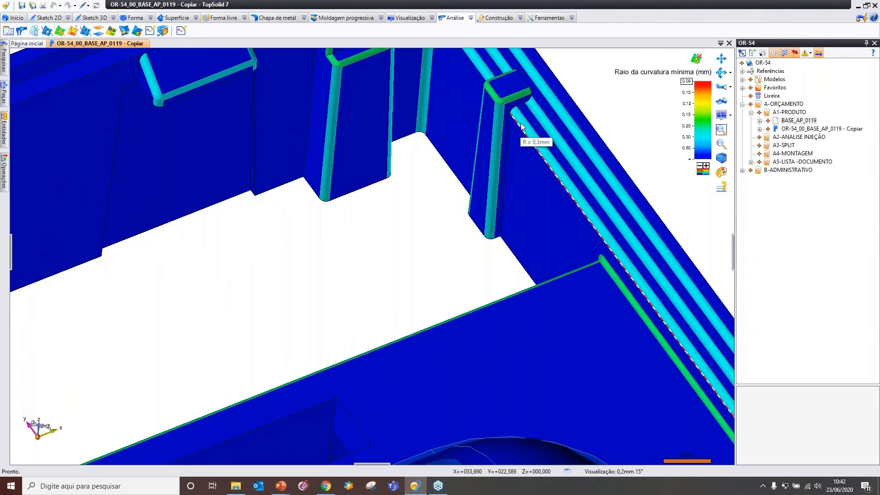
scroll(547, 132, "down", 5)
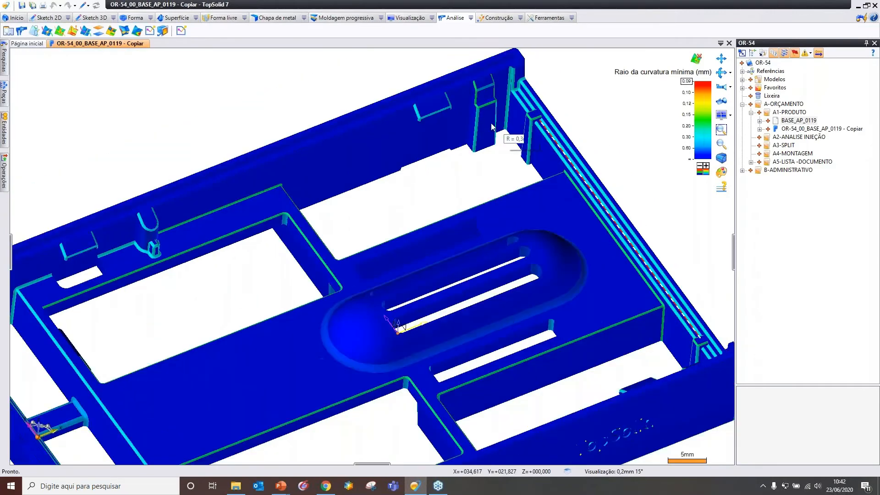
scroll(435, 115, "up", 6)
scroll(372, 129, "down", 5)
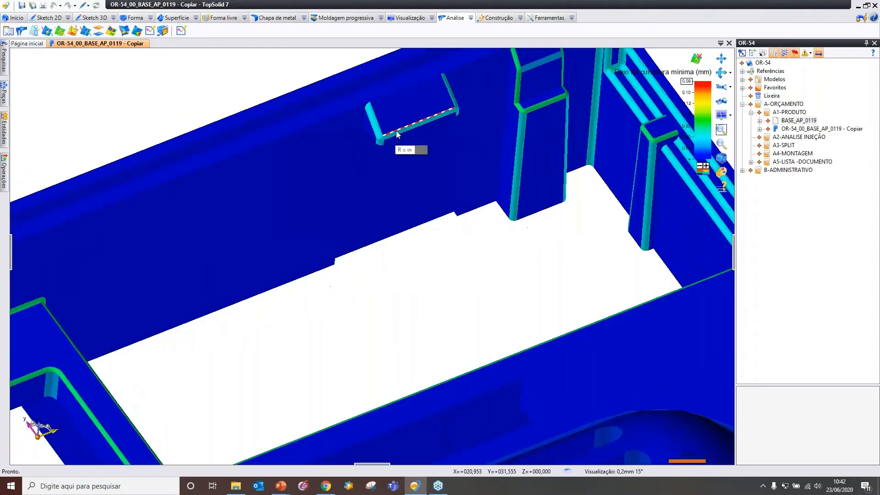
scroll(269, 189, "up", 6)
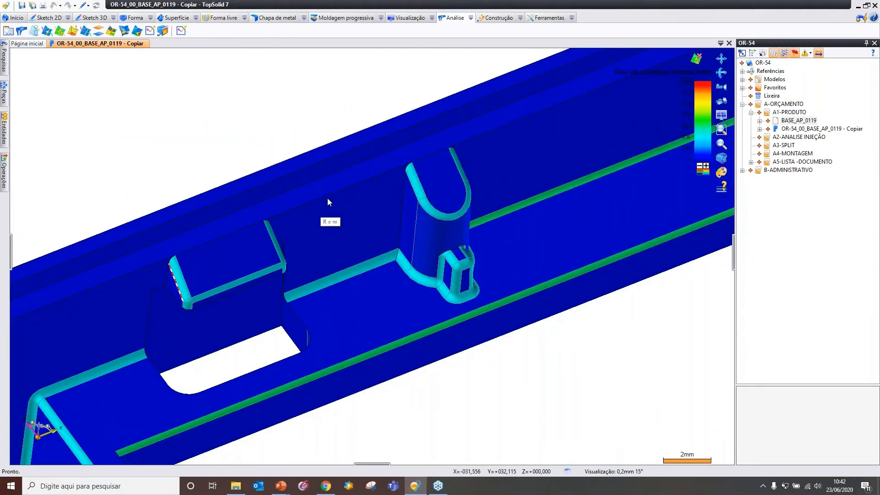
scroll(327, 197, "down", 5)
middle_click_drag(394, 170, 395, 181)
middle_click_drag(561, 189, 540, 208)
middle_click_drag(532, 202, 544, 174)
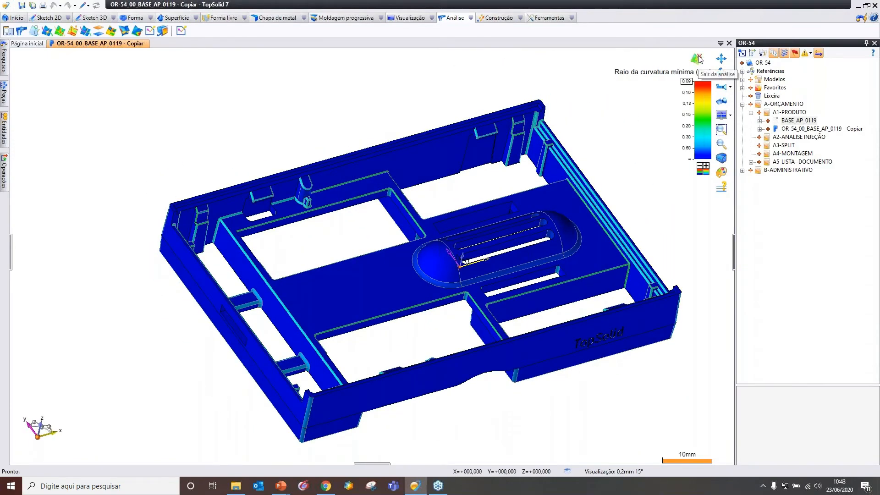
left_click(697, 58)
Run an undercut analysis on the part along the absolute Z axis, displaying only the undercut areas
scroll(422, 174, "down", 2)
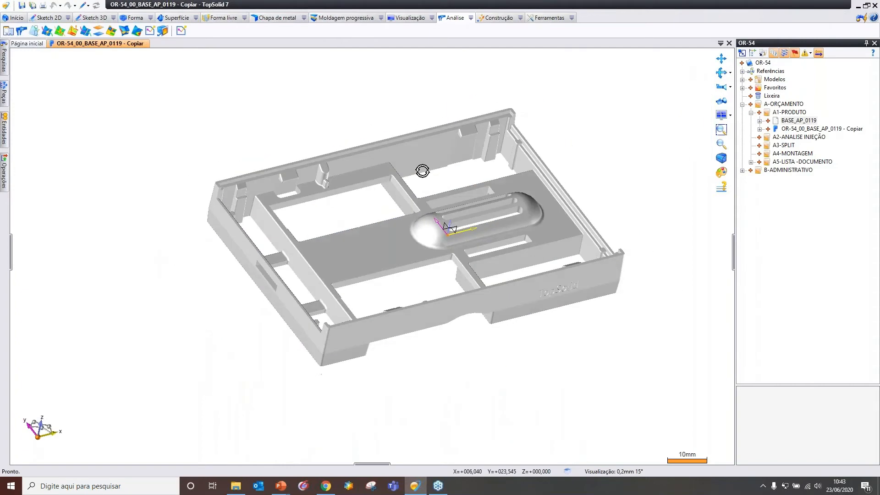
left_click(124, 32)
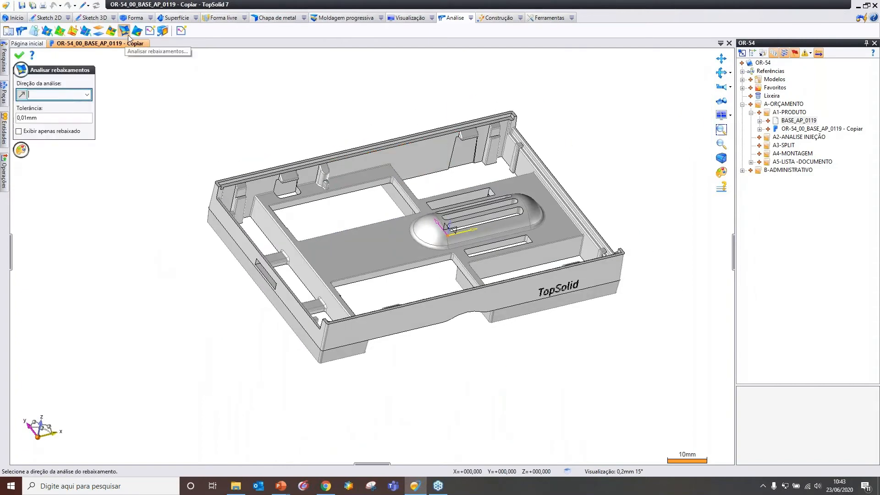
left_click(88, 97)
left_click(80, 126)
middle_click_drag(247, 103, 213, 221)
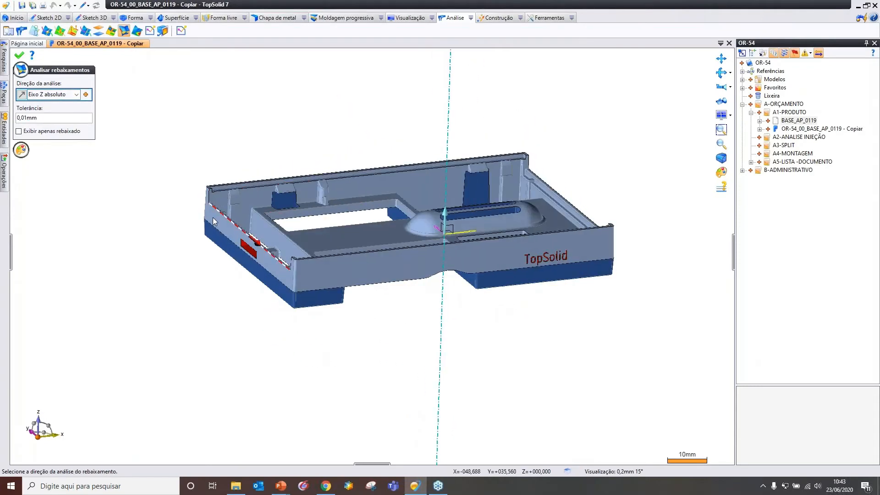
middle_click_drag(643, 252, 530, 365)
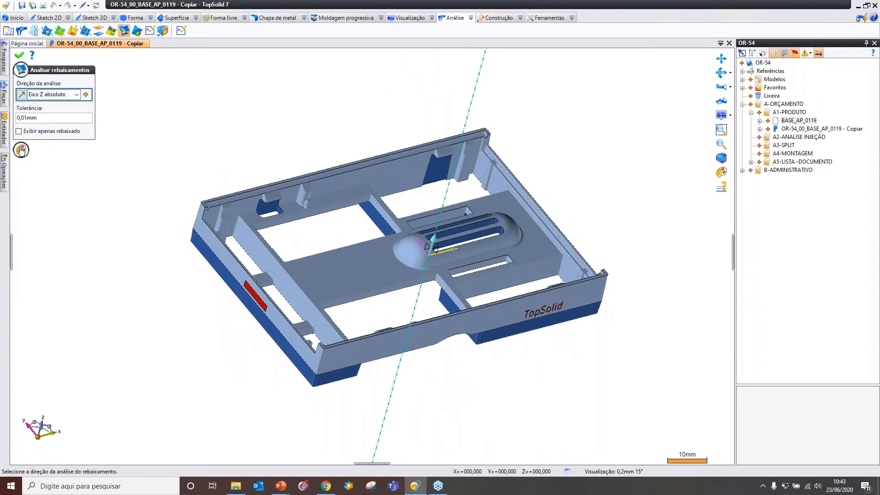
left_click(19, 131)
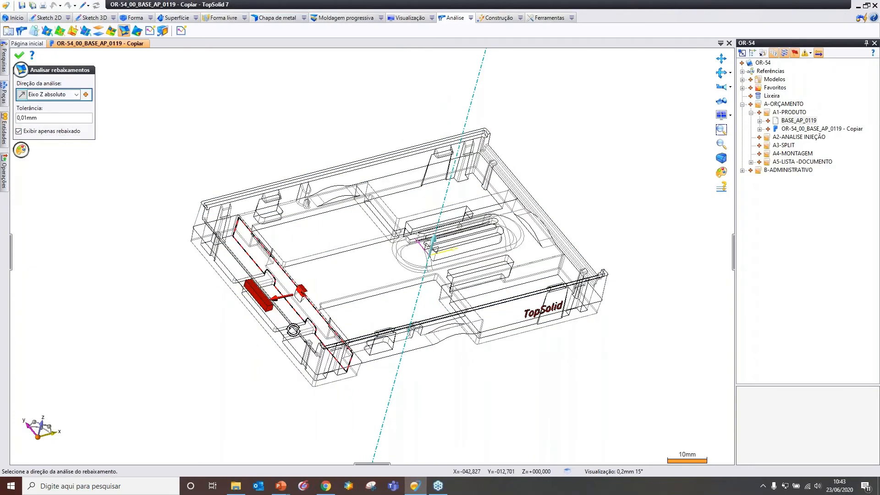
Examine the highlighted undercut regions around the end wall slot and side lettering, and finish the undercut analysis
middle_click_drag(293, 330, 291, 329)
scroll(306, 280, "up", 4)
middle_click_drag(305, 281, 312, 259)
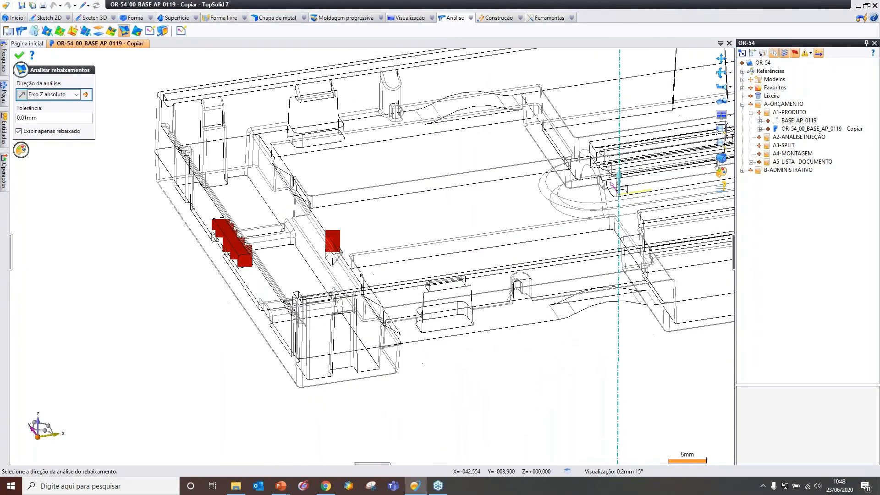
scroll(214, 225, "down", 3)
middle_click_drag(214, 225, 322, 249)
scroll(268, 238, "up", 3)
middle_click_drag(667, 311, 330, 303)
middle_click_drag(422, 311, 468, 327)
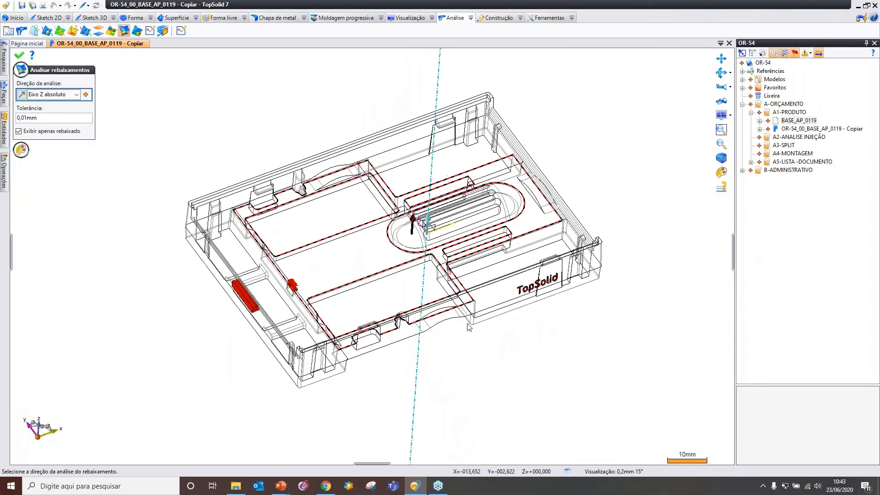
left_click(21, 58)
Save the part and create a plastic flow analysis preparation document from it, using the blank template
mouse_move(257, 142)
middle_mouse_down()
mouse_move(352, 157)
mouse_move(280, 159)
mouse_move(293, 163)
mouse_move(123, 93)
middle_mouse_up()
left_click(22, 5)
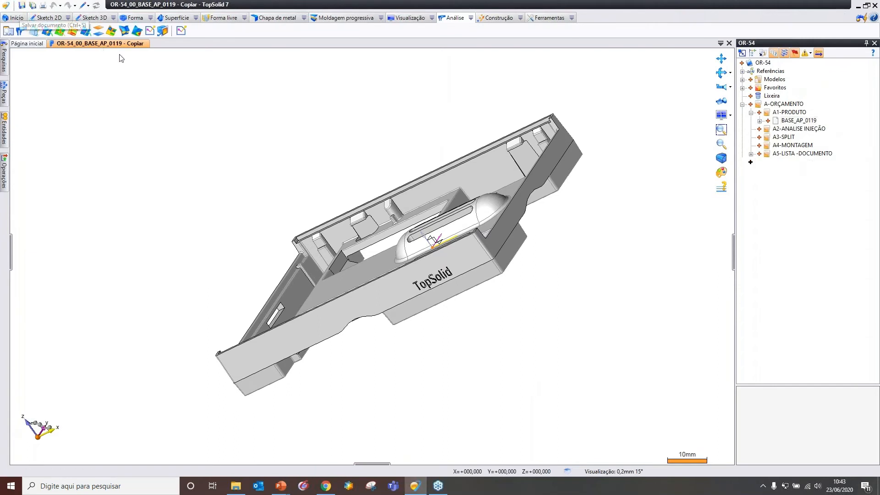
right_click(113, 44)
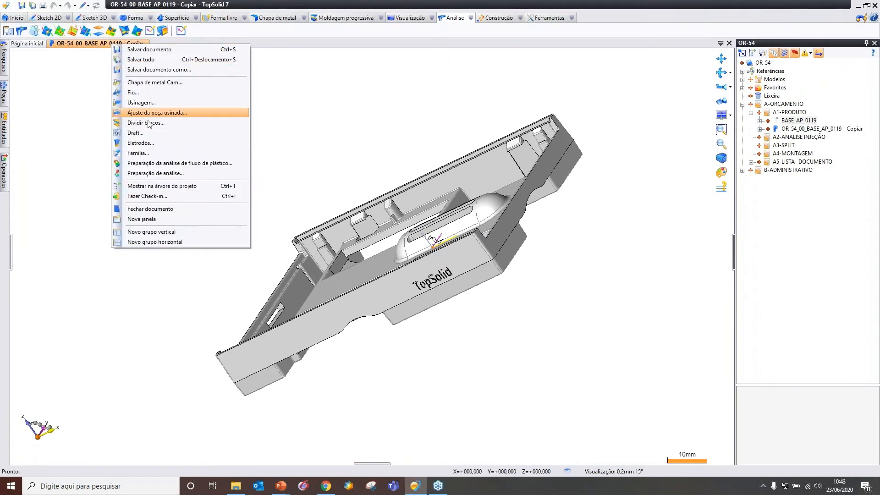
left_click(169, 164)
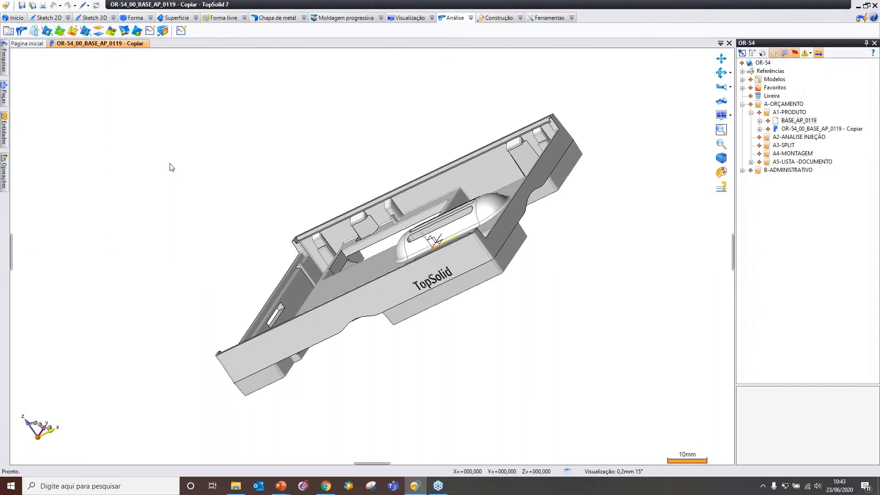
left_click(153, 176)
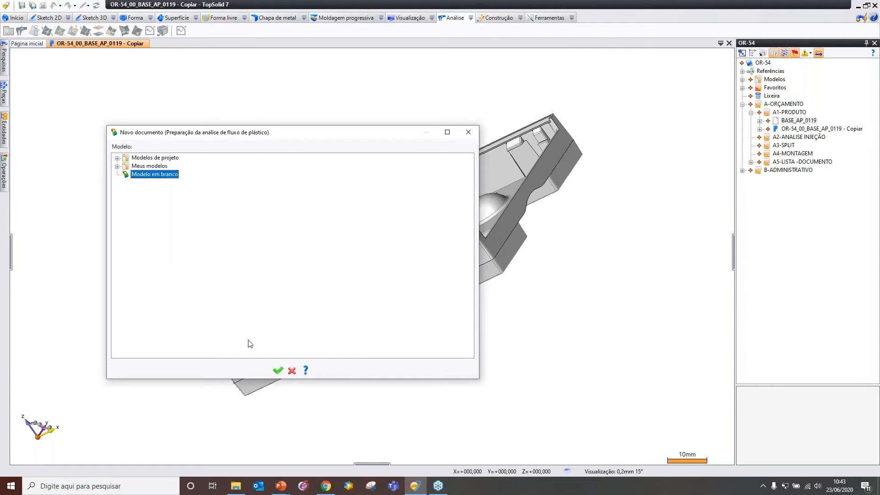
left_click(278, 370)
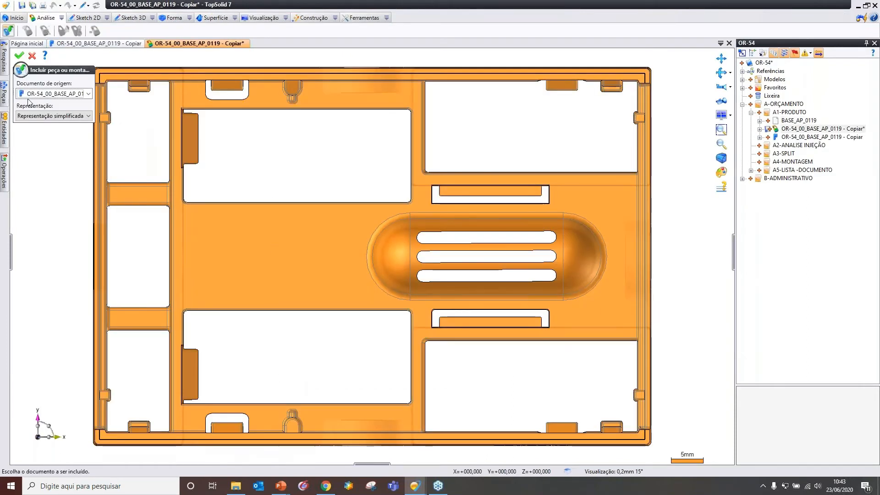
Include the part OR-54_00_BASE_AP_0119 - Copiar in simplified representation and set up a plastic flow analysis for it
right_click(691, 209)
left_click(708, 211)
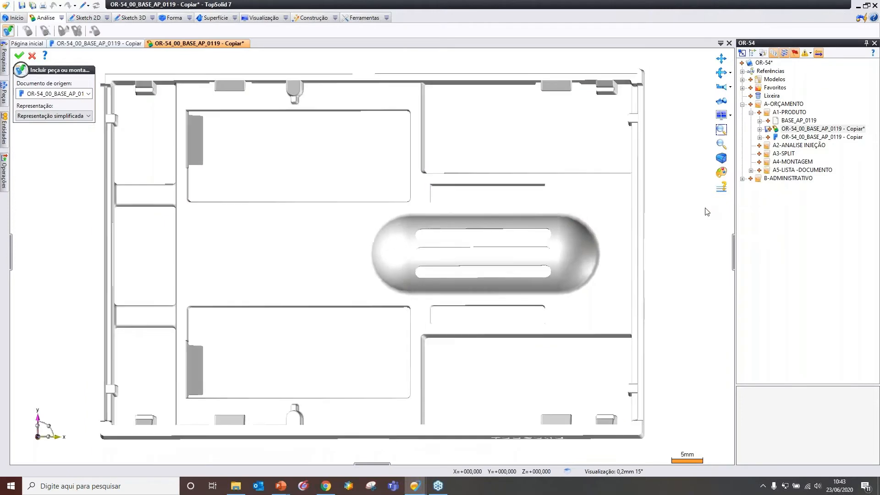
right_click(361, 103)
left_click(380, 109)
left_click(121, 120)
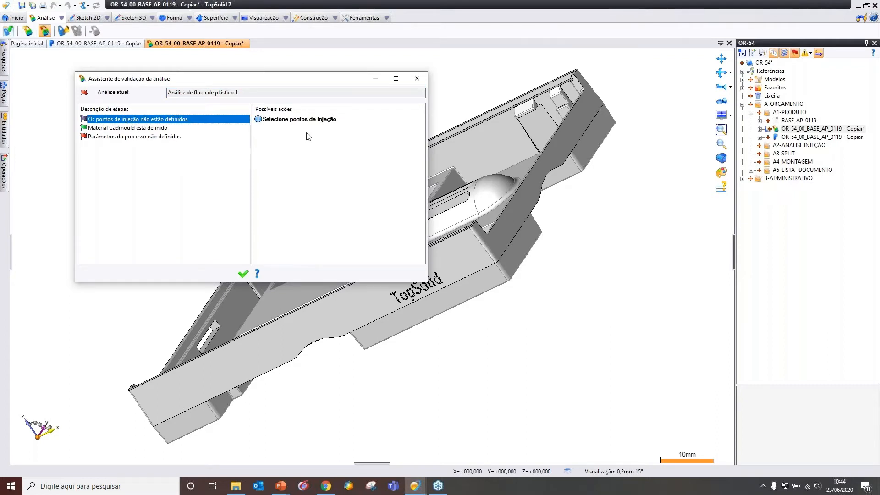
Define the first injection point as a midpoint between opposite corners of the end wall section farther from the TopSolid lettering
left_click(312, 121)
double_click(315, 120)
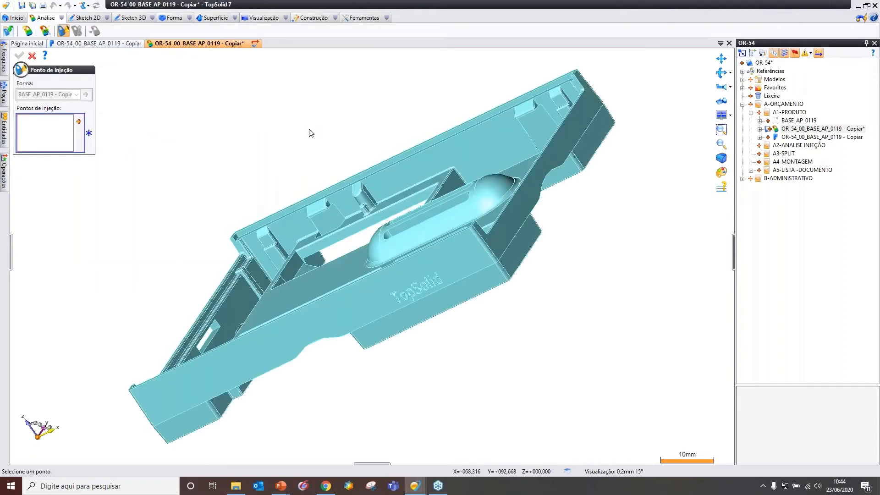
middle_click_drag(308, 133, 392, 185)
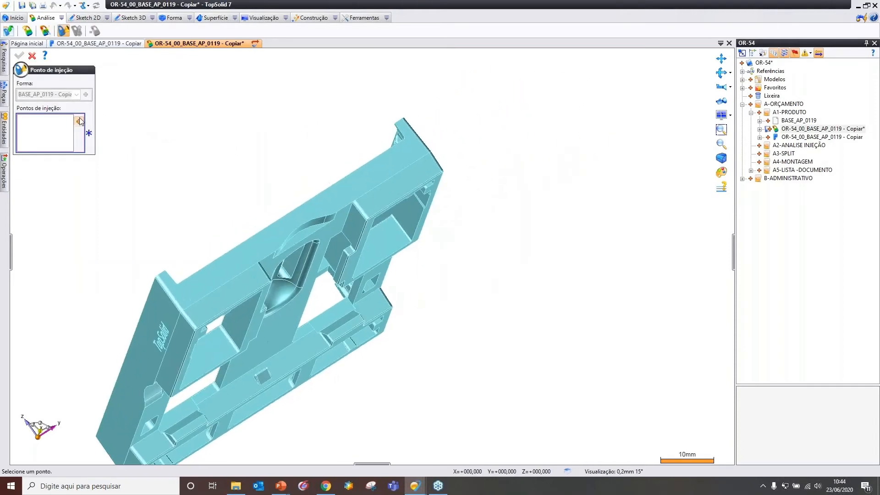
left_click(79, 121)
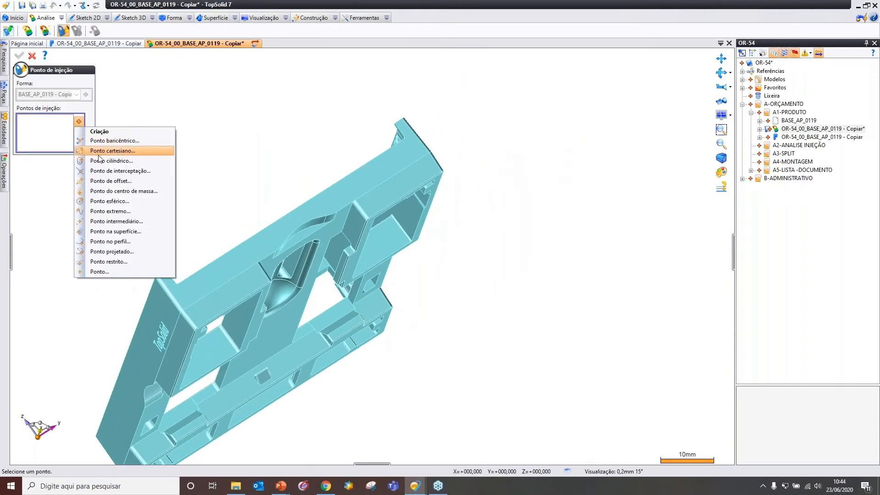
left_click(103, 222)
left_click(369, 217)
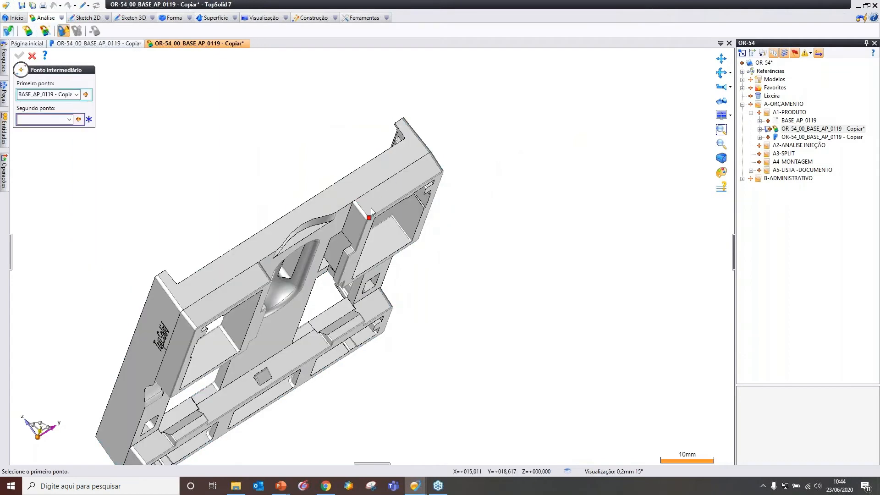
left_click(429, 153)
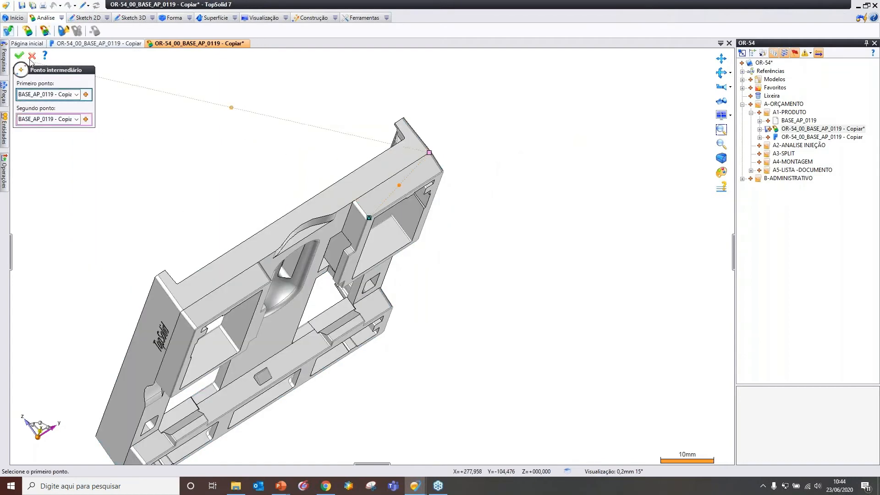
Add a second injection point midway between opposite corners of the end wall section nearer the lettering, and complete the injection points
left_click(86, 122)
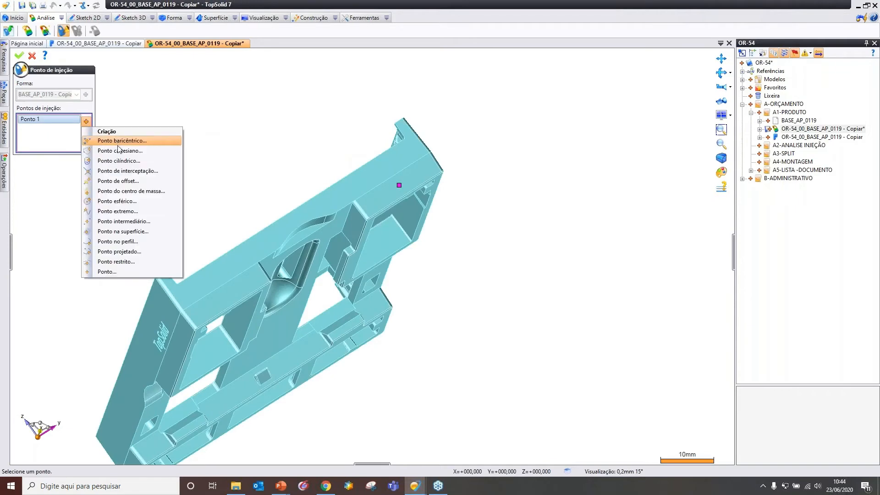
left_click(120, 221)
middle_click_drag(229, 173, 273, 186)
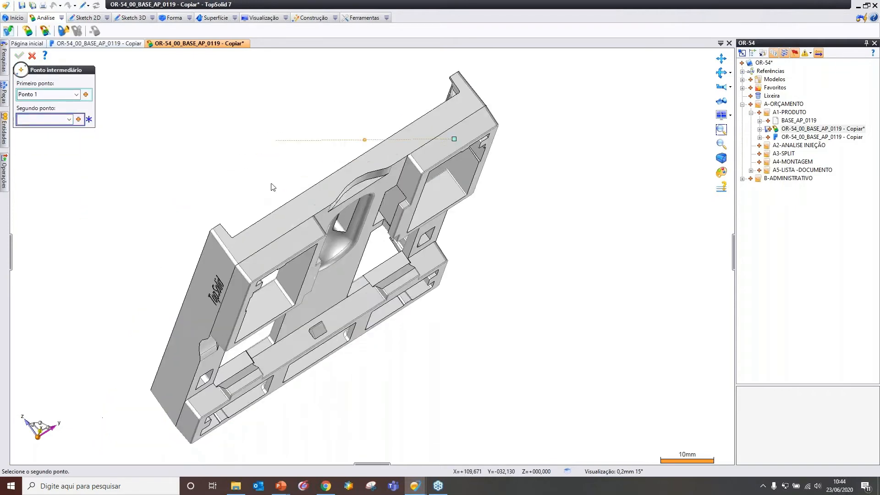
left_click(43, 94)
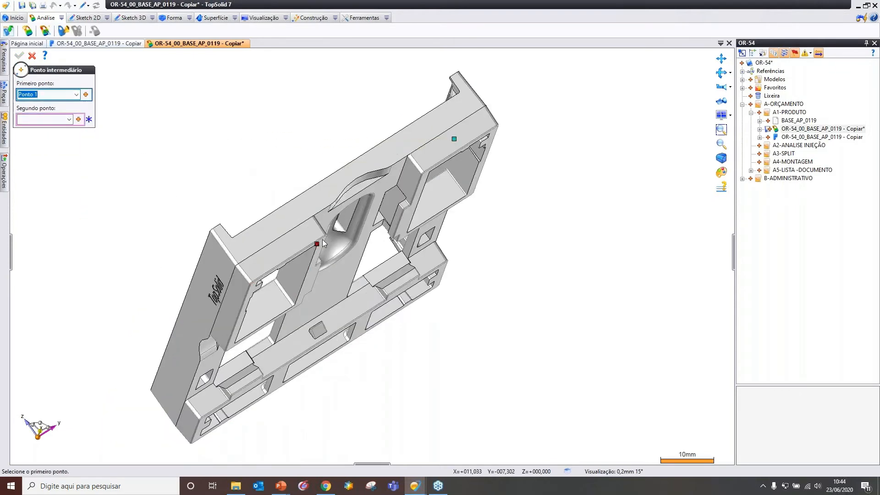
scroll(322, 239, "up", 5)
left_click(317, 229)
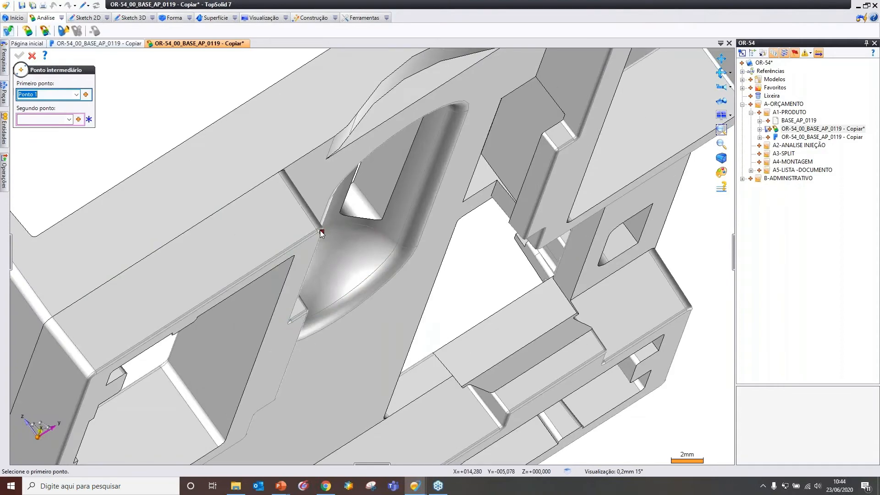
left_click(52, 317)
left_click(19, 56)
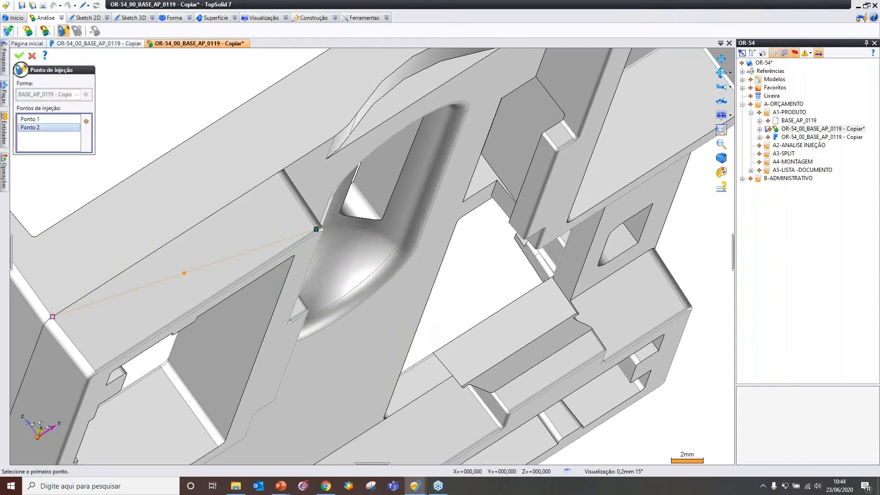
scroll(191, 158, "down", 5)
middle_click_drag(191, 158, 321, 238)
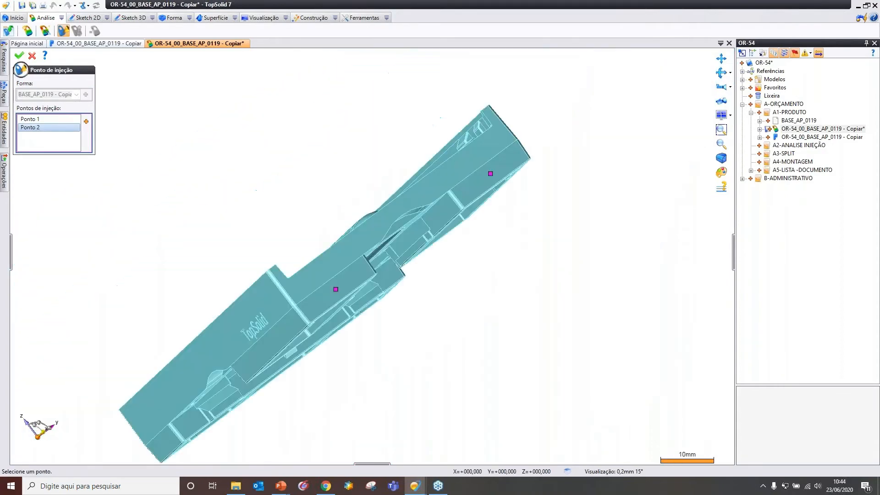
left_click(19, 55)
Define the process parameters with the recommended values: 0.679737 s filling, 99% switchover, 240°C melt, 40°C wall and 70°C ejection
left_click(128, 136)
double_click(318, 120)
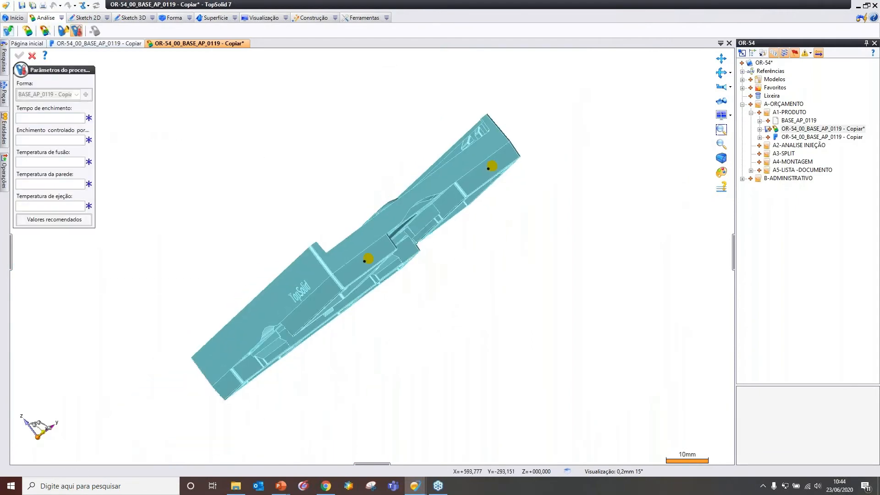
left_click(74, 221)
middle_click_drag(232, 170, 261, 176)
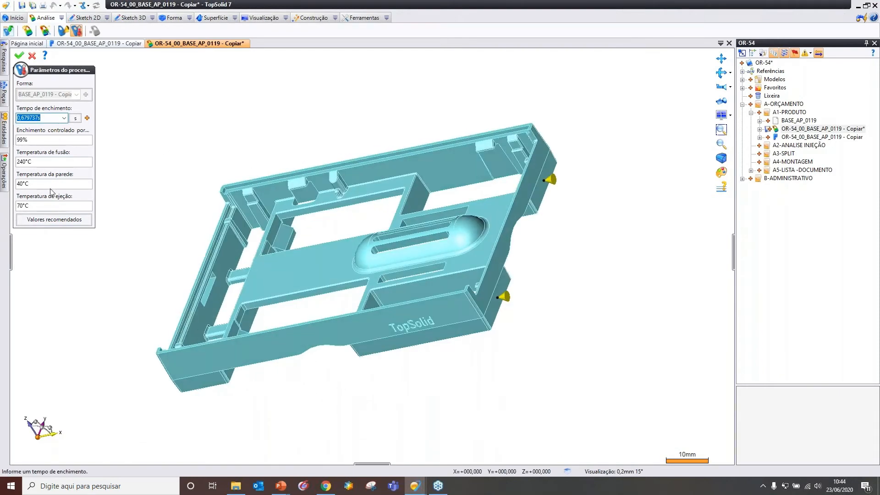
left_click(20, 57)
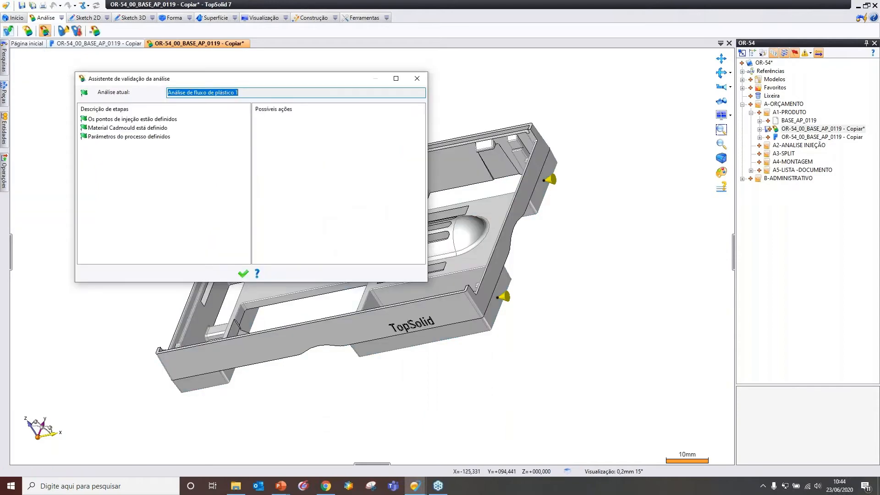
Accept the validated analysis setup and run the Cadmould plastic flow simulation
left_click(240, 271)
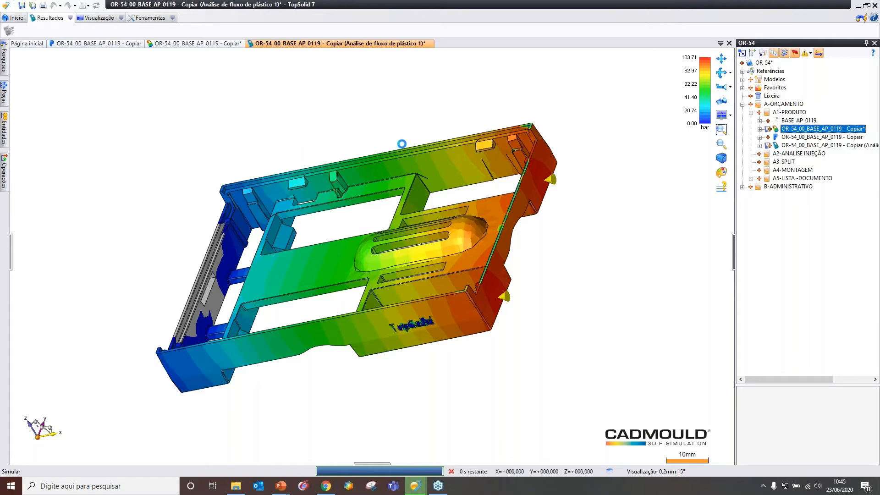
middle_click_drag(404, 155, 352, 127)
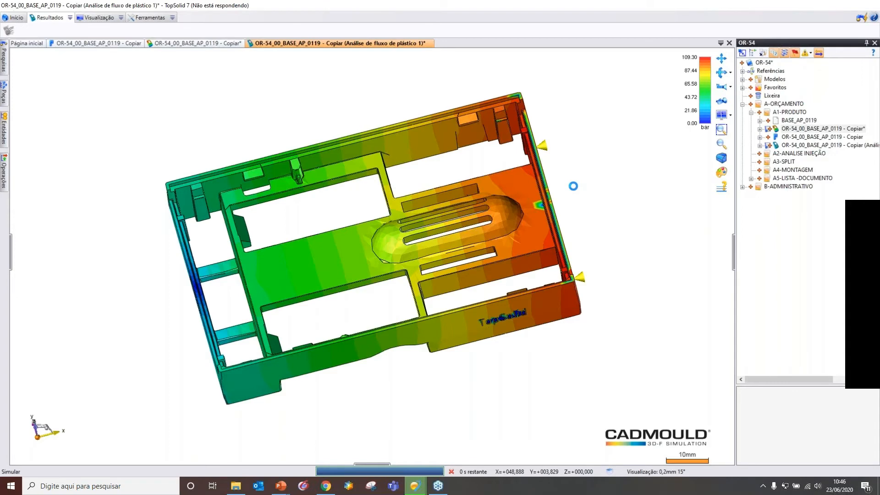
left_click(443, 274)
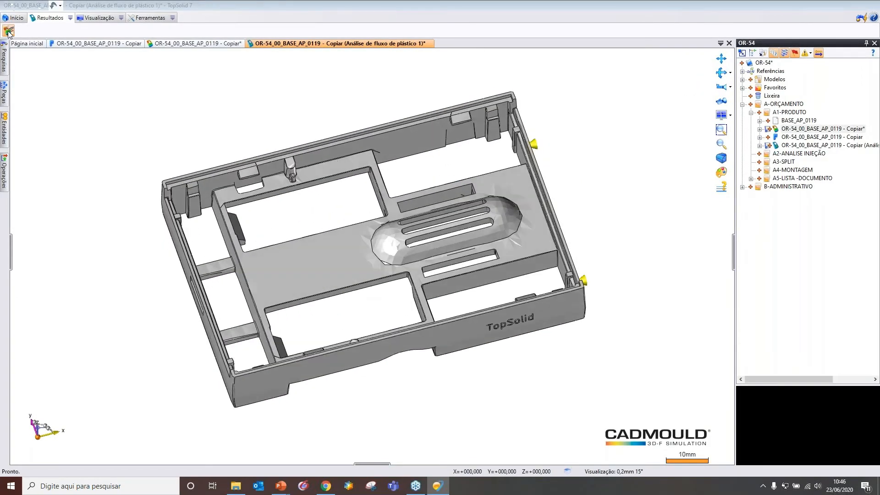
Open the results display and show the flow front time at the end of filling
middle_click_drag(303, 149, 332, 146)
left_click(72, 85)
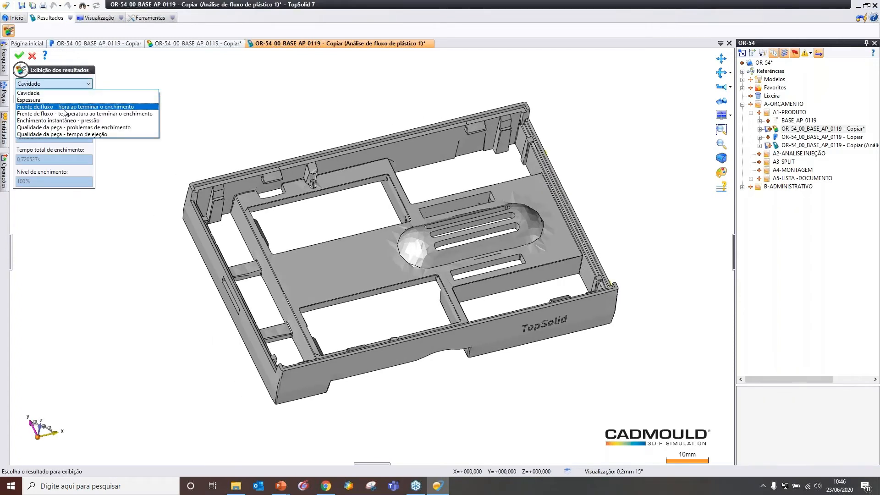
left_click(61, 108)
Display the thickness result and examine the thick areas on the inner clips and ribs
left_click(51, 84)
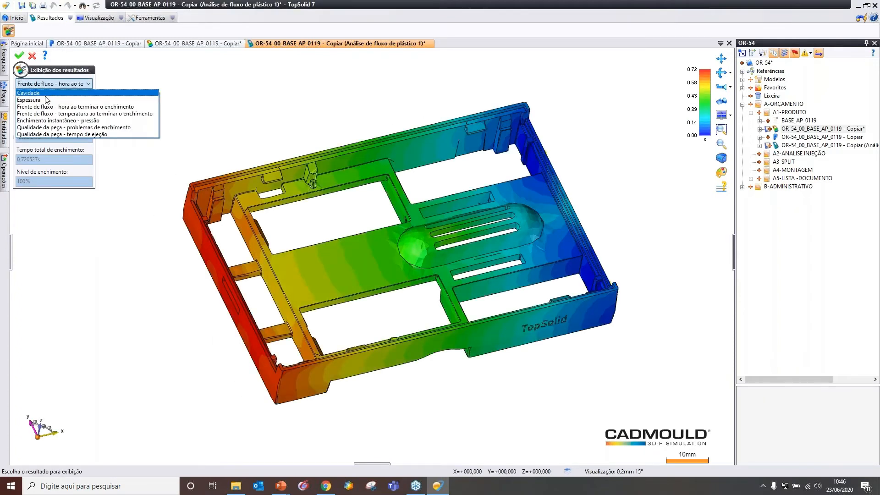
left_click(45, 100)
middle_click_drag(252, 98, 211, 108)
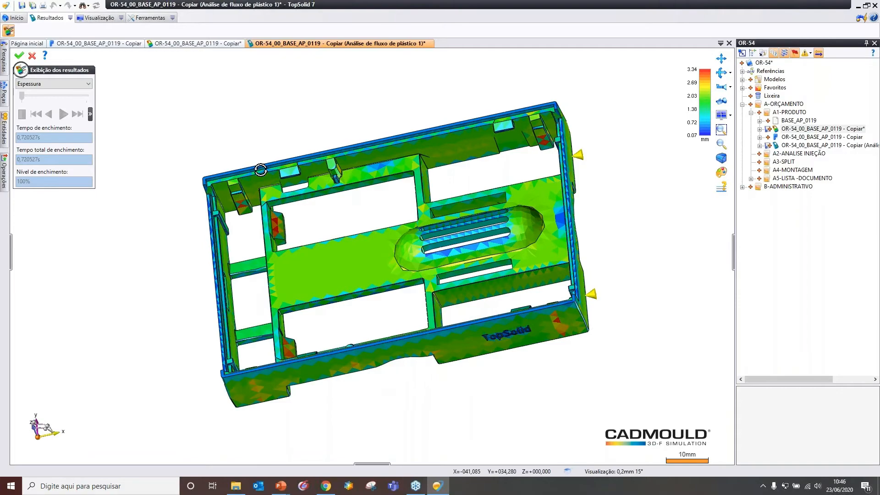
scroll(271, 224, "up", 10)
scroll(271, 220, "down", 8)
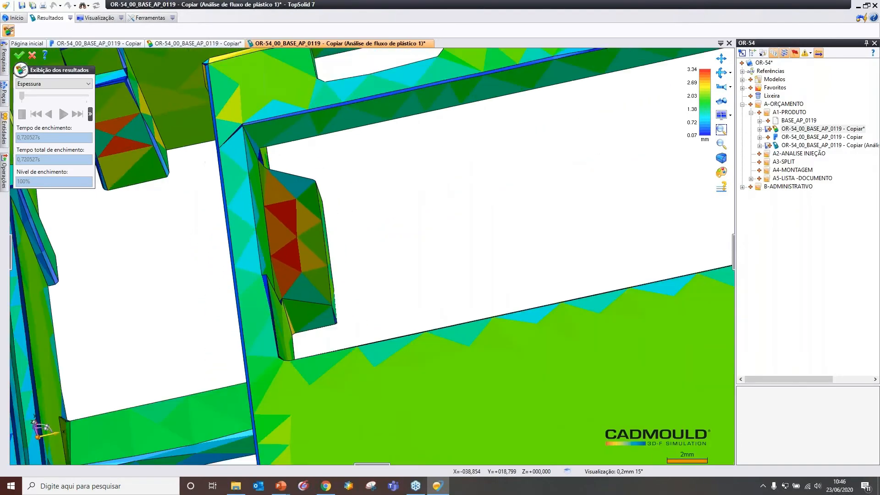
scroll(232, 184, "down", 5)
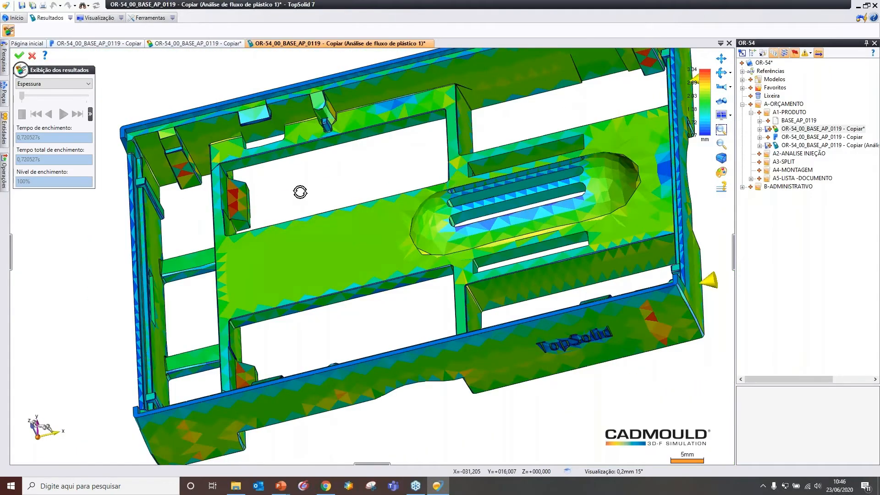
Play the filling animation of the flow front time result and watch the cavity fill from the two injection points
left_click(55, 83)
left_click(64, 109)
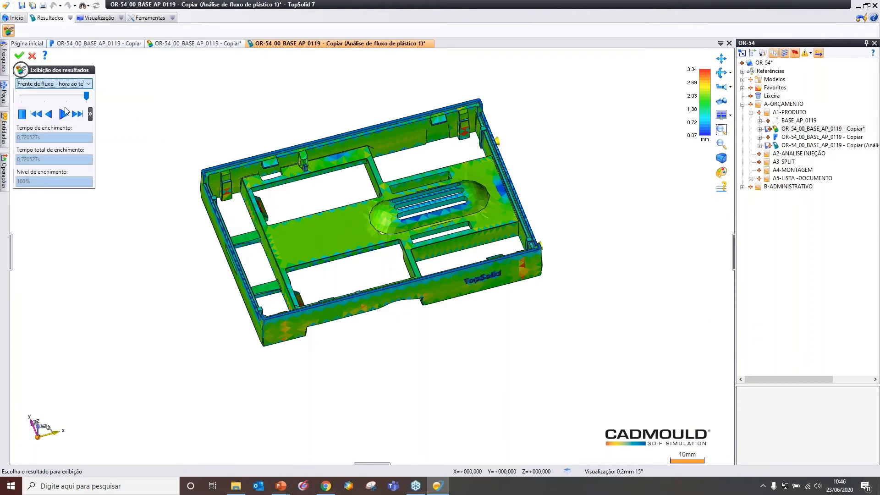
left_click(76, 116)
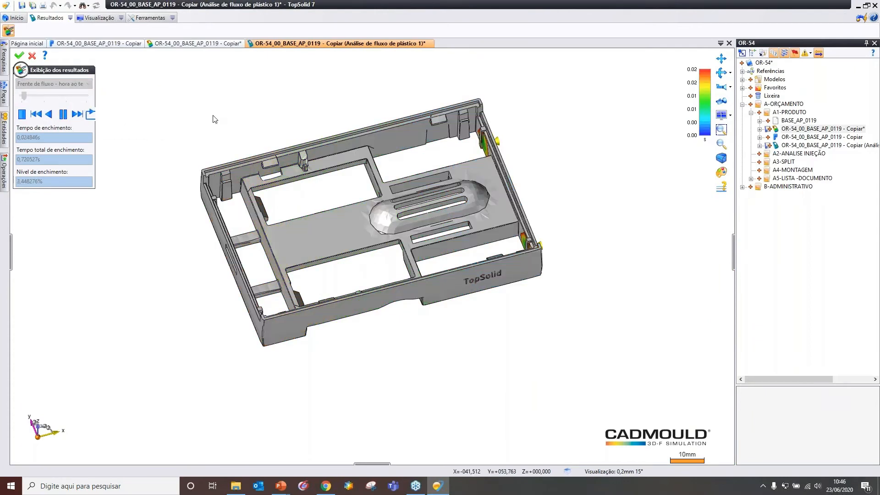
middle_click_drag(211, 124, 197, 132)
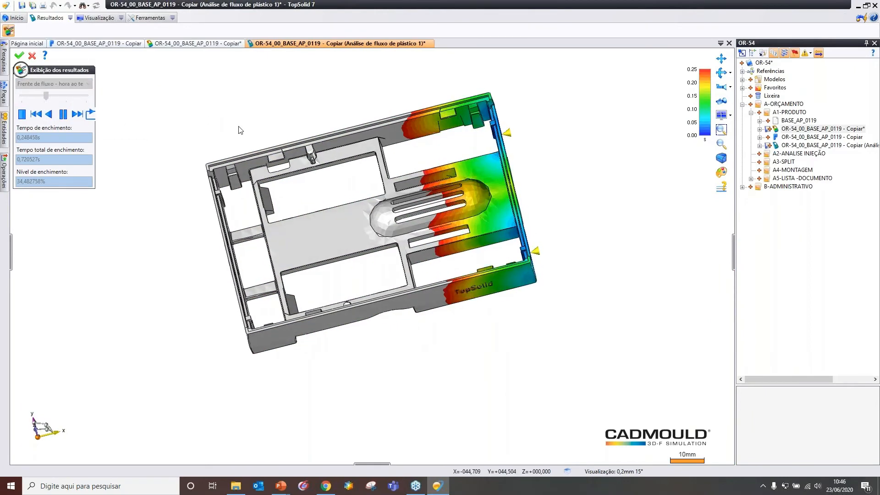
scroll(459, 158, "up", 3)
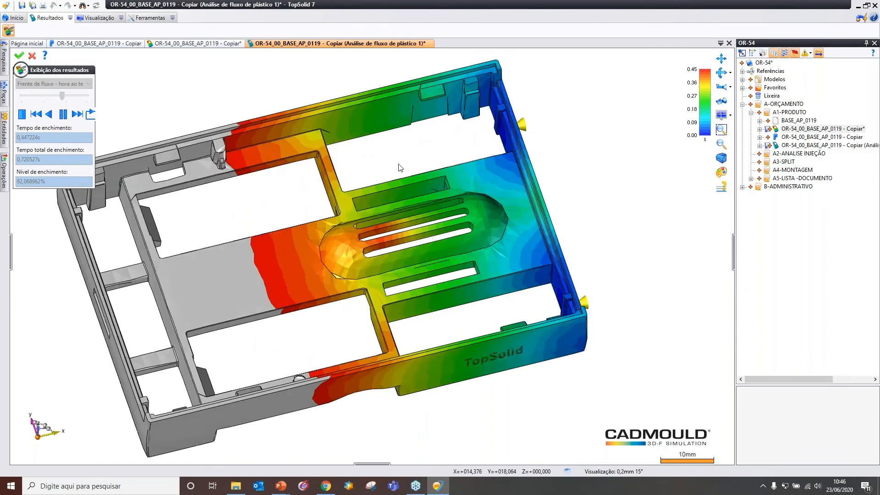
middle_click_drag(458, 159, 447, 215)
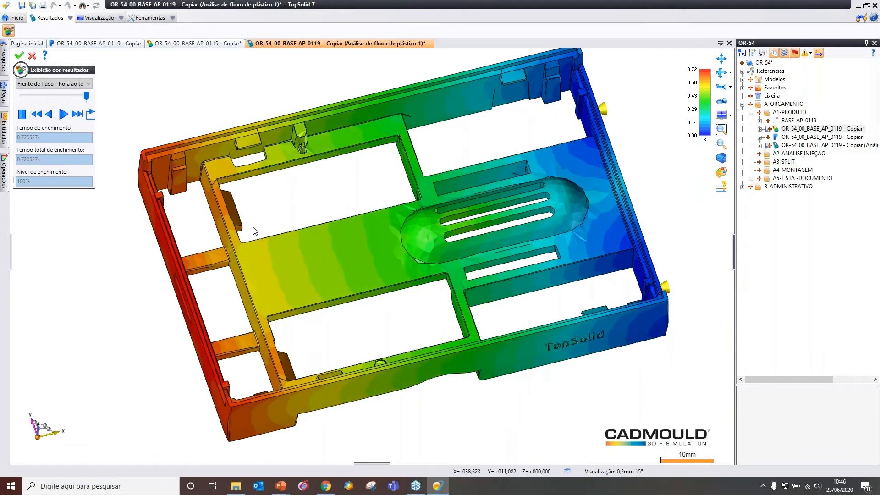
Display the flow front temperature at the end of filling and examine it around the slotted recess
left_click(76, 87)
left_click(76, 113)
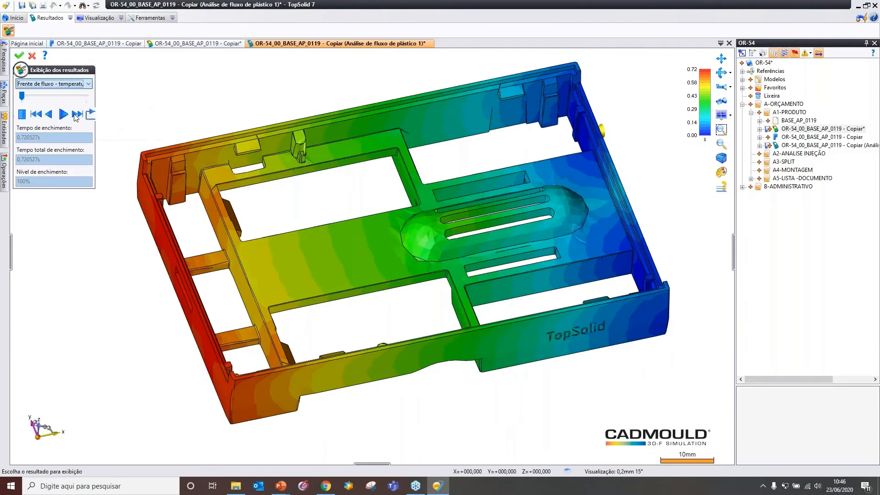
middle_click_drag(275, 123, 300, 127)
mouse_move(554, 175)
middle_mouse_down()
mouse_move(560, 188)
mouse_move(558, 161)
middle_mouse_up()
scroll(555, 178, "down", 2)
Display the part quality ejection time result and examine its distribution across the part
left_click(52, 84)
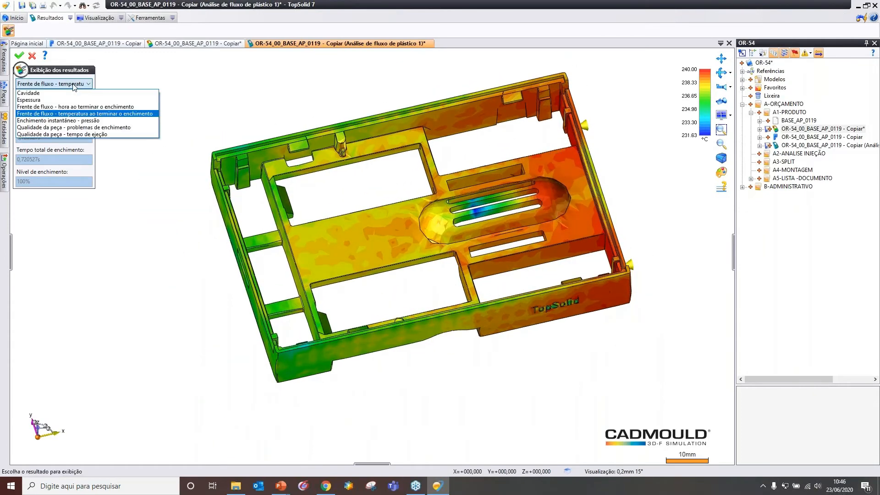
left_click(87, 134)
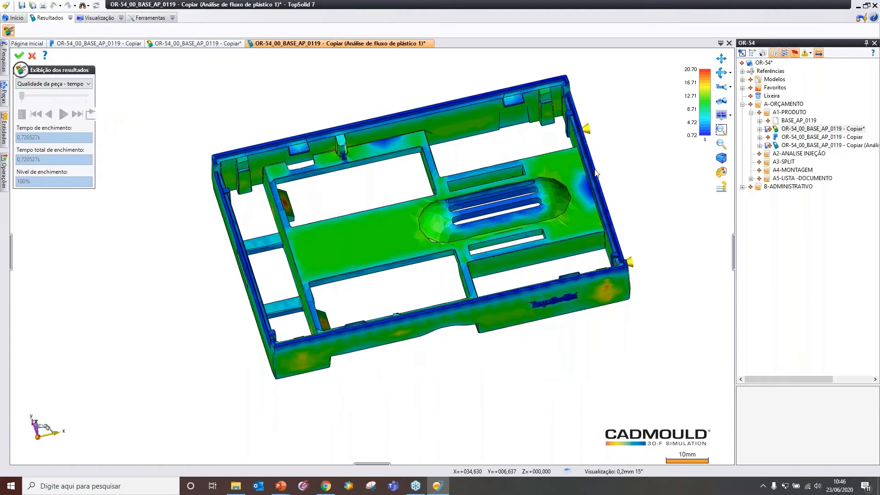
middle_click_drag(588, 184, 596, 187)
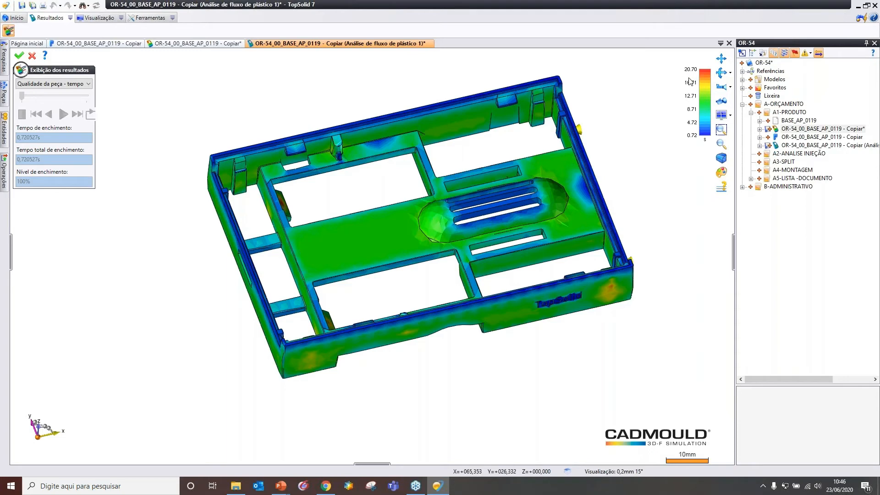
middle_click_drag(633, 126, 600, 159)
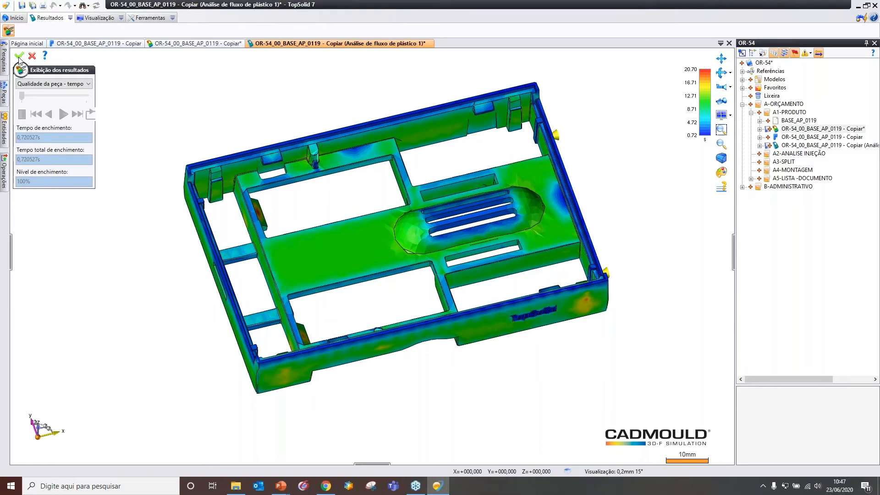
Display the instantaneous filling pressure result, examine its distribution across the part, and close the results display
left_click(56, 84)
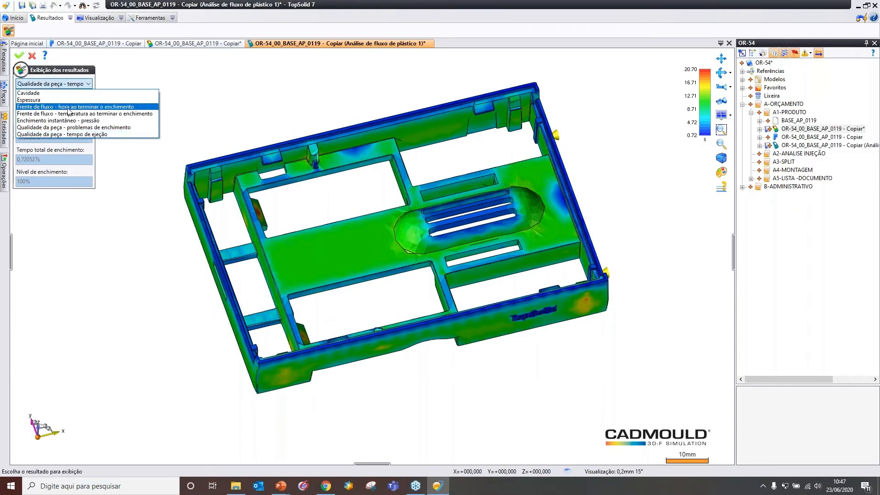
left_click(73, 107)
middle_click_drag(667, 76, 669, 66)
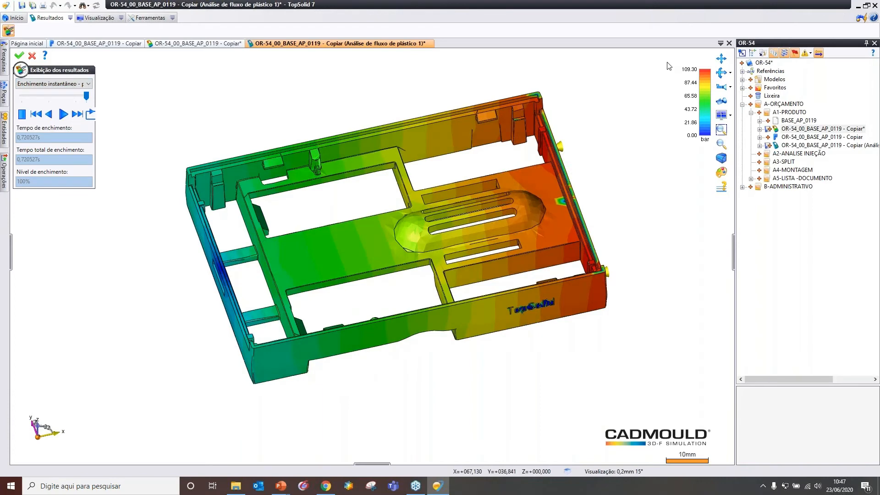
middle_click_drag(613, 102, 575, 111)
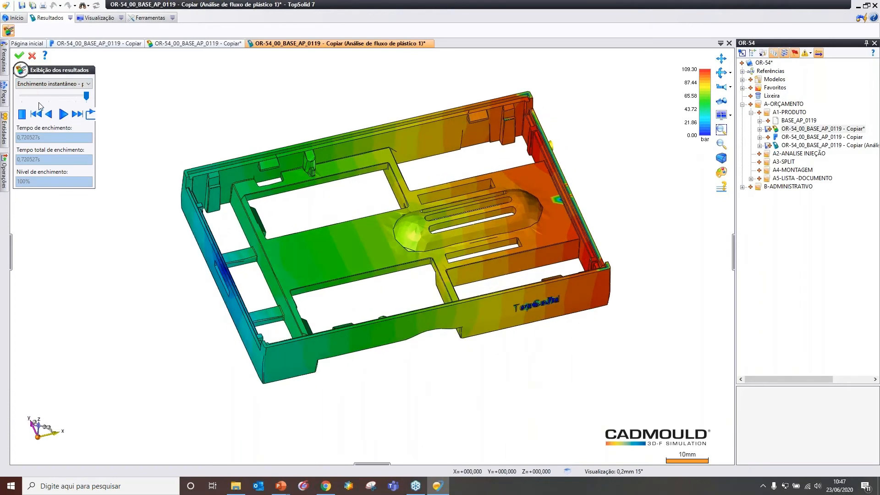
middle_click_drag(231, 111, 226, 109)
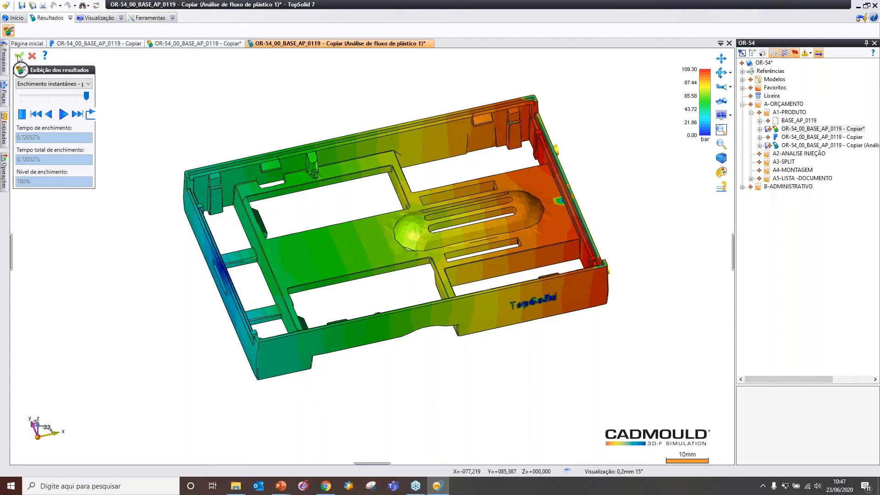
left_click(18, 57)
middle_click_drag(302, 124, 311, 117)
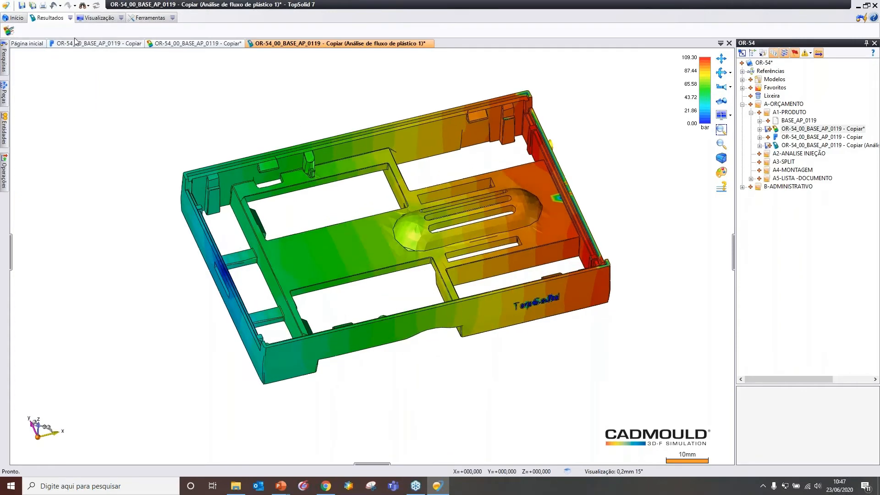
Save all documents and move the plastic flow preparation and analysis documents into the A2-ANALISE INJEÇÃO folder
left_click(32, 6)
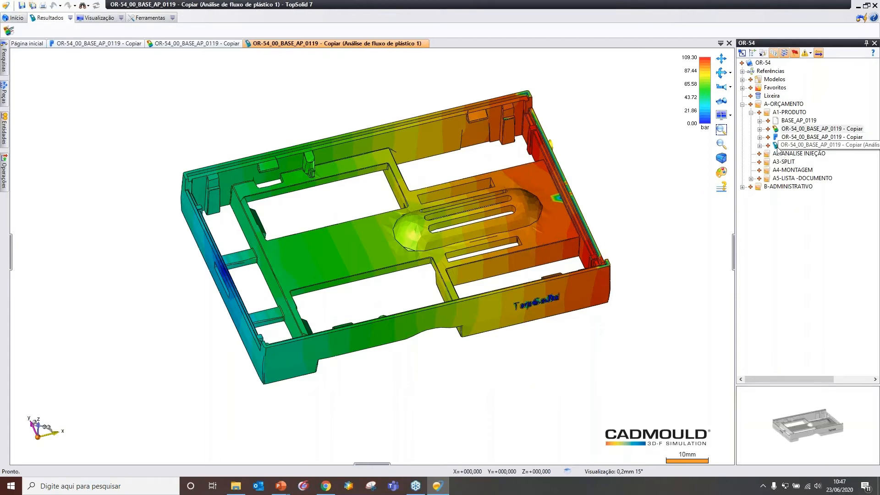
left_click_drag(777, 147, 778, 165)
left_click_drag(778, 131, 766, 156)
left_click(751, 137)
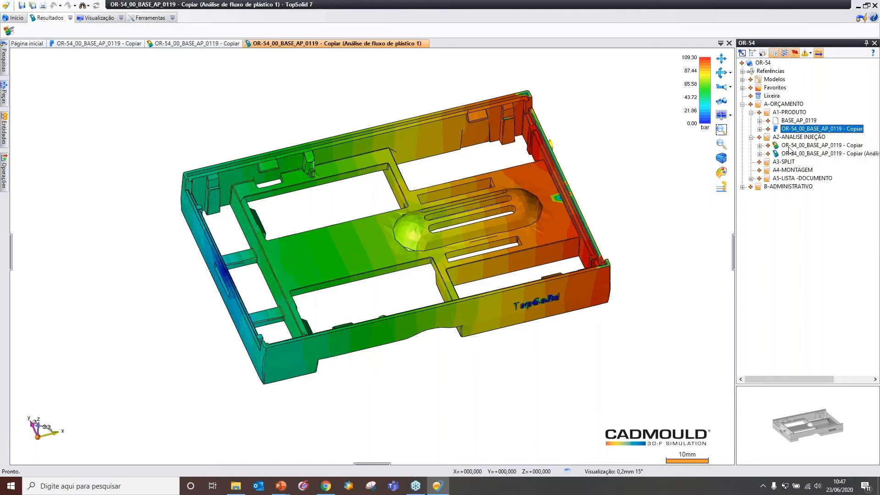
Close the plastic flow analysis and preparation documents, leaving only the BASE_AP_0119 part document open
left_click(729, 43)
left_click(730, 44)
middle_click_drag(474, 270, 587, 291)
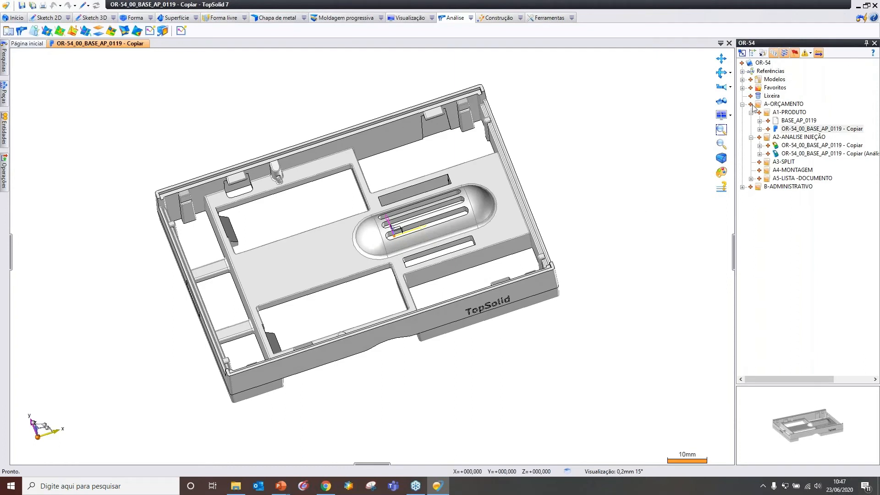
Update the outdated list and quotation documents of project OR-54 and check in the whole project
right_click(763, 64)
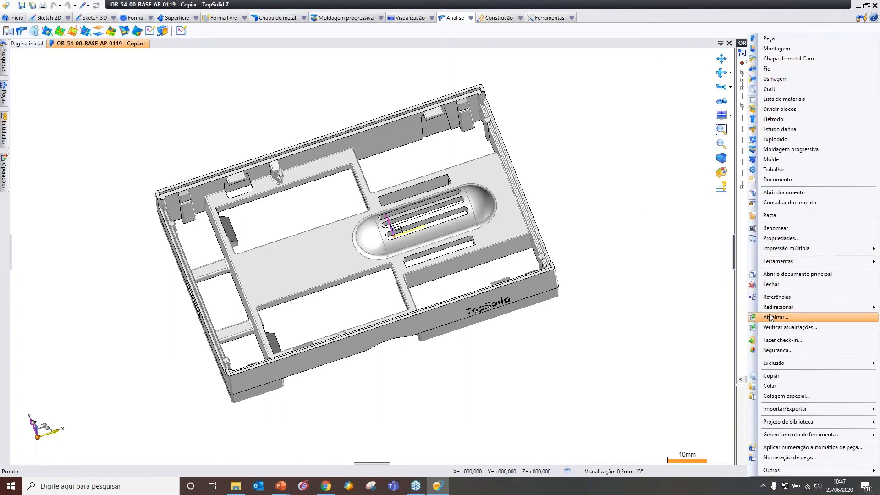
left_click(779, 341)
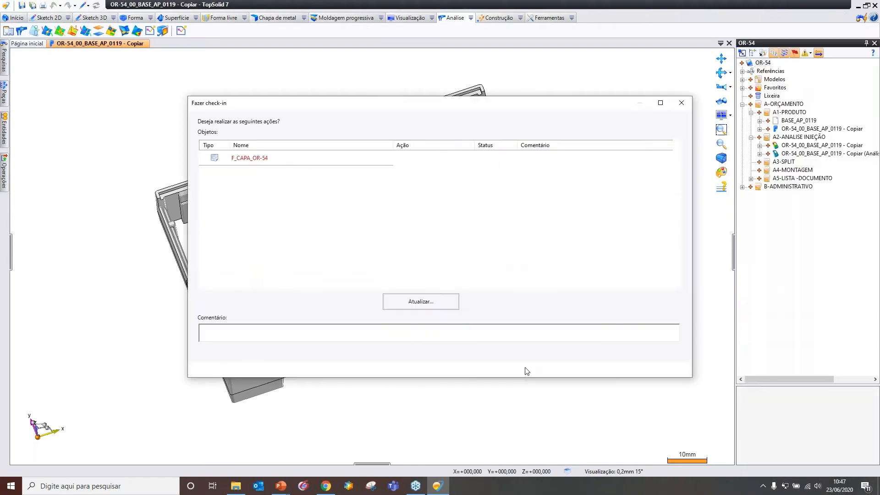
left_click(431, 303)
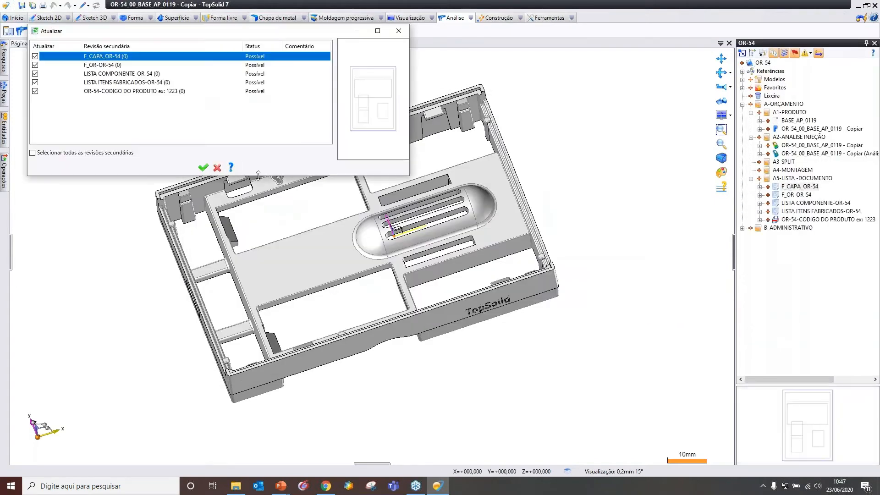
left_click(203, 168)
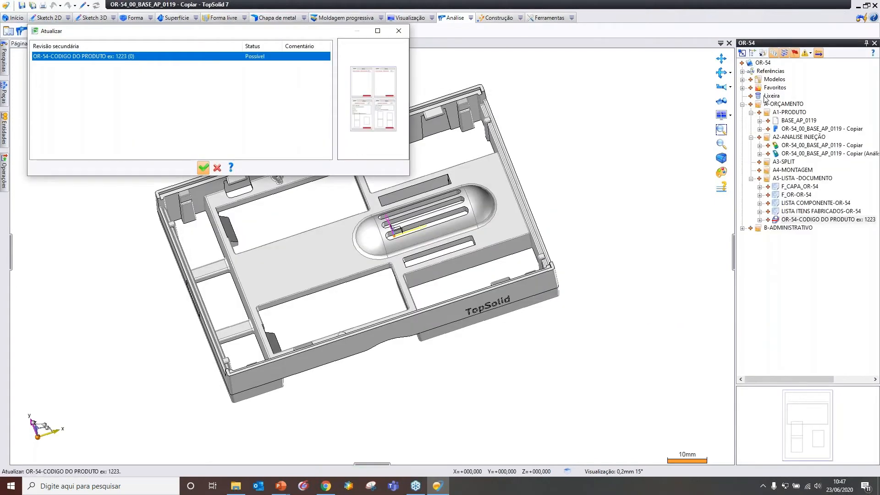
right_click(768, 67)
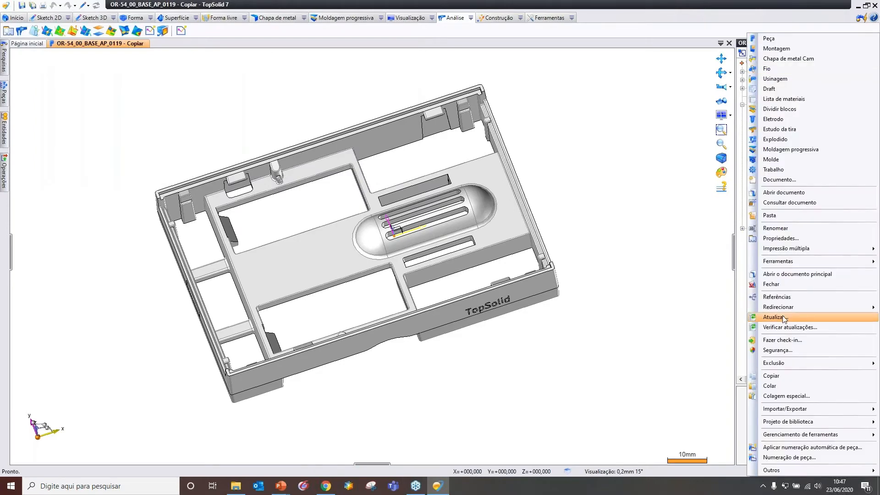
left_click(777, 341)
left_click(425, 369)
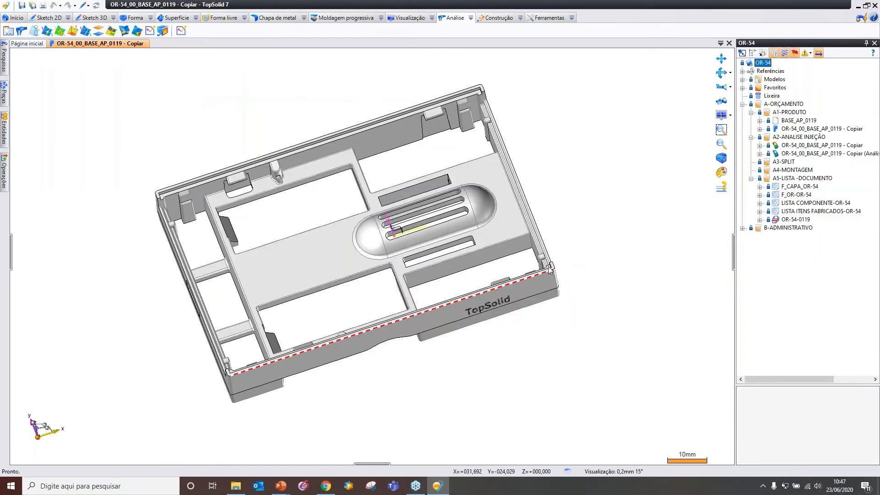
Create a split document from the part with the PROJETO DE MOLDE template, accepting automatic shrinkage about the absolute frame
mouse_move(647, 202)
middle_mouse_down()
mouse_move(658, 198)
mouse_move(618, 183)
middle_mouse_up()
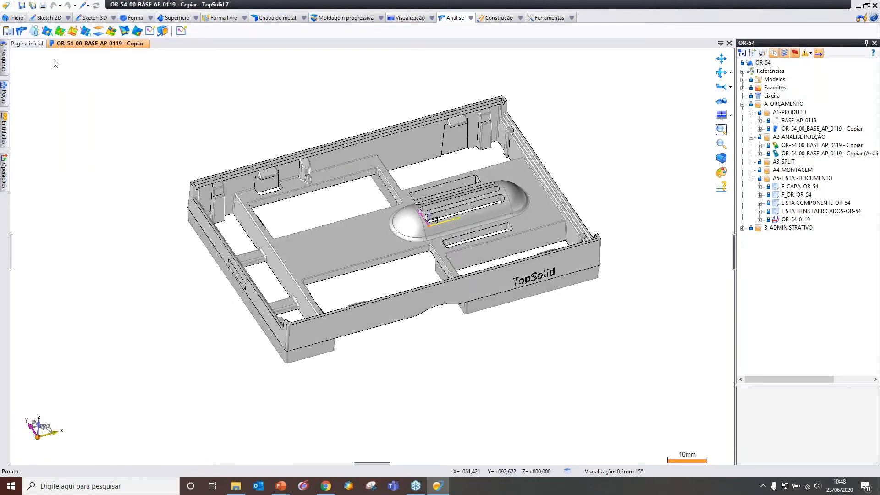
right_click(93, 43)
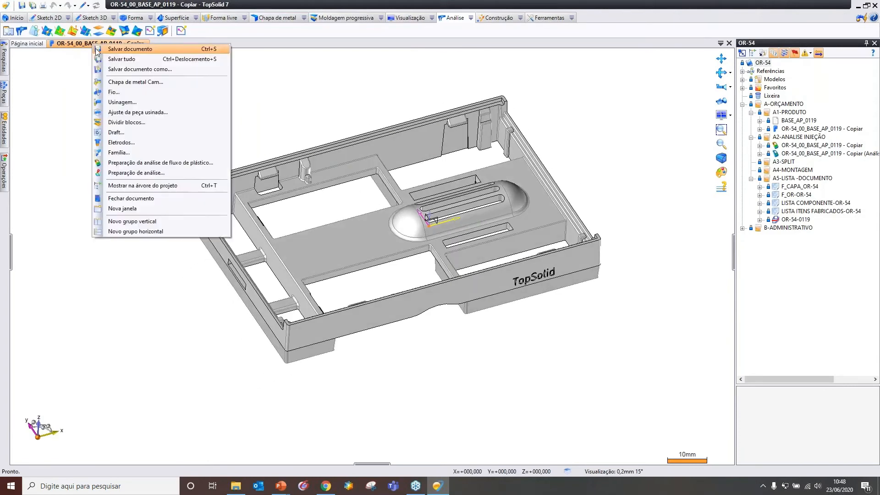
left_click(122, 122)
left_click(245, 191)
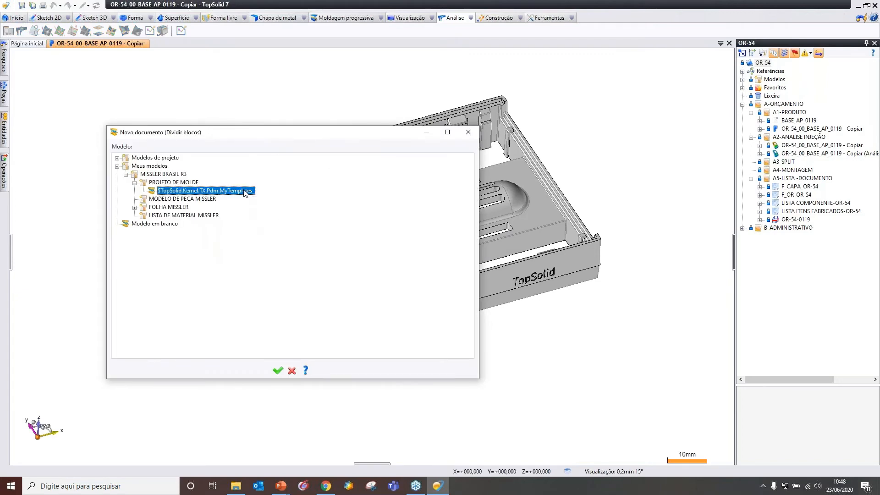
left_click(278, 371)
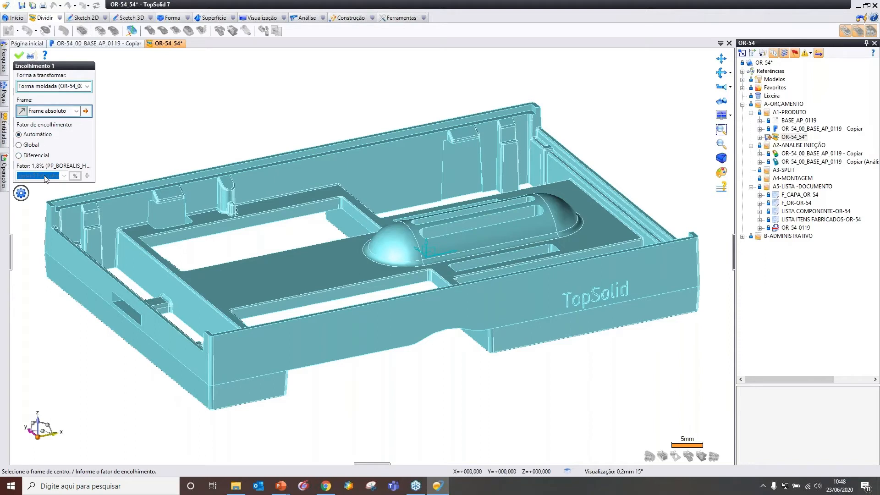
left_click(19, 55)
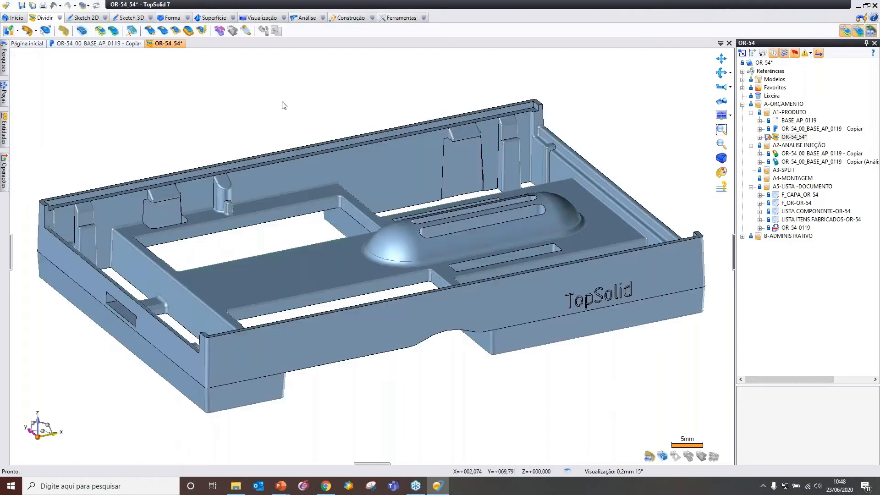
Open the Mbruto stock block definition and examine its extents around the molded part
middle_click_drag(342, 117, 316, 184)
scroll(316, 174, "down", 3)
middle_click_drag(280, 153, 321, 152)
middle_click_drag(368, 177, 324, 145)
middle_click_drag(223, 126, 241, 78)
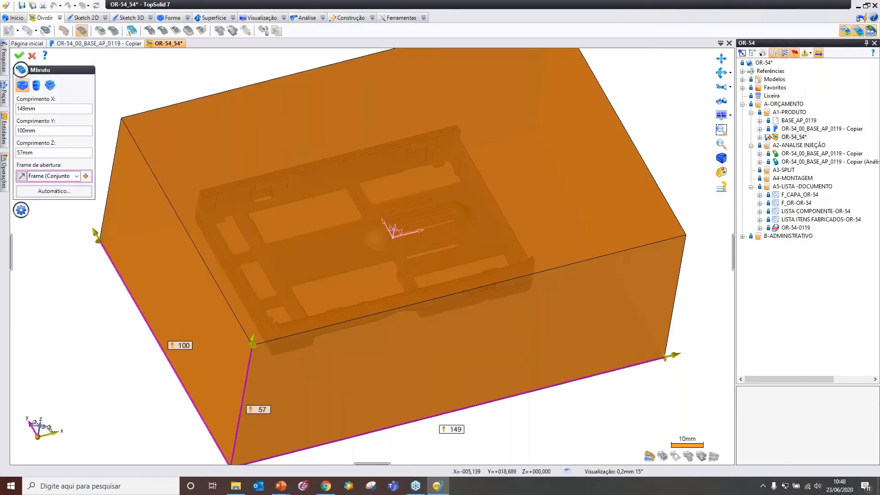
mouse_move(364, 201)
middle_mouse_down()
mouse_move(361, 160)
mouse_move(350, 209)
middle_mouse_up()
scroll(345, 233, "down", 3)
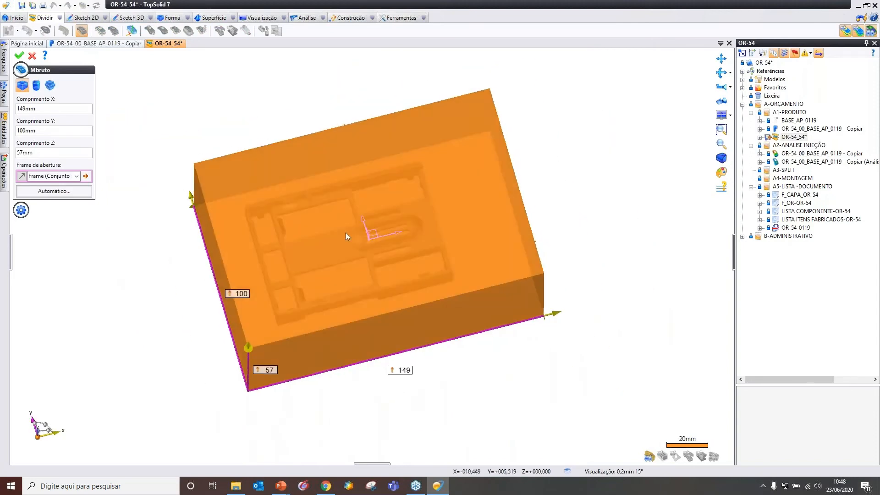
left_click(32, 56)
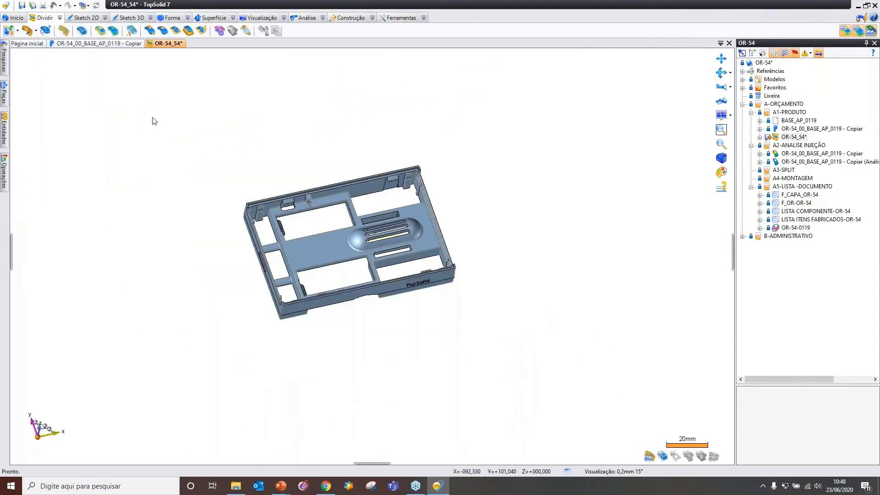
Move the insertion point before the Mbruto operation and create a sketch on the absolute XY plane
left_click(5, 171)
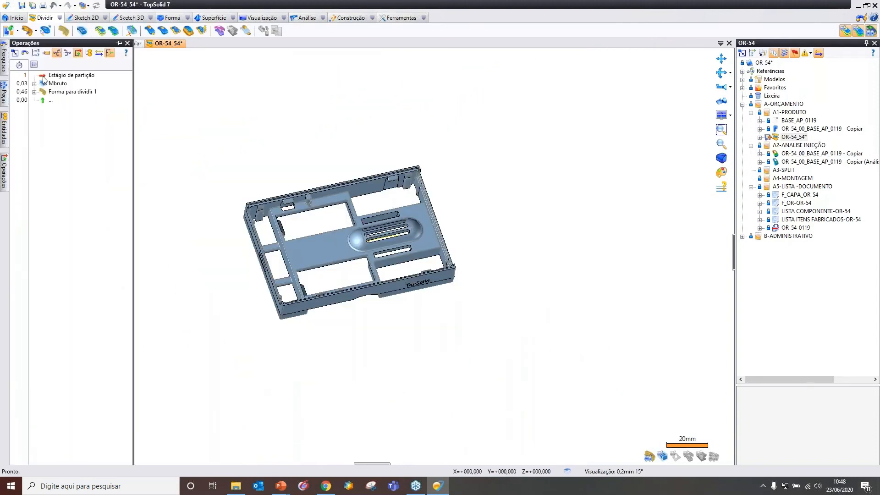
scroll(363, 157, "up", 3)
right_click(358, 157)
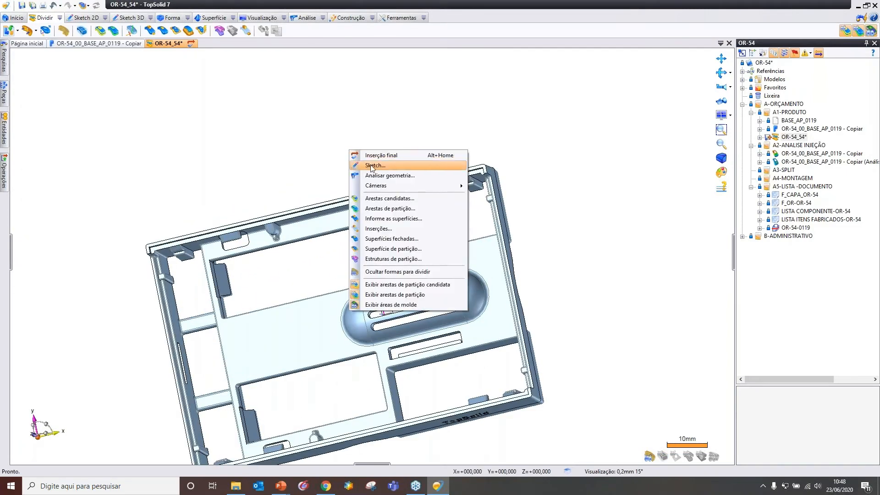
left_click(373, 166)
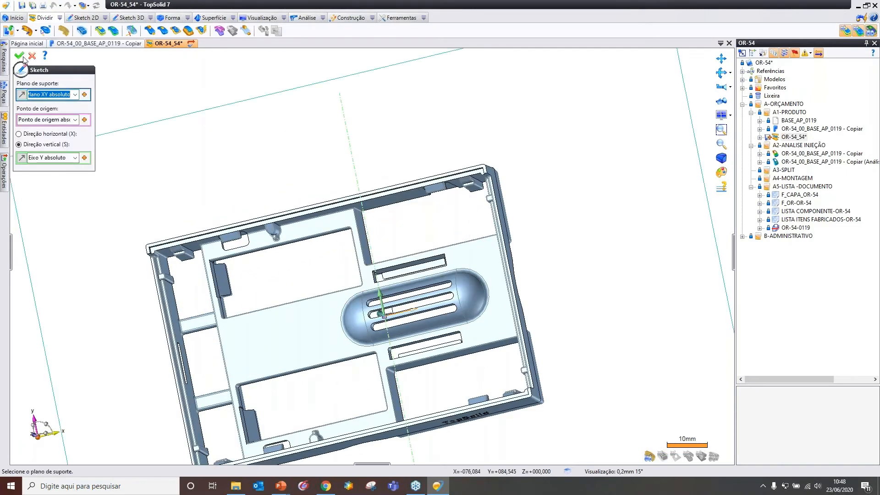
left_click(21, 56)
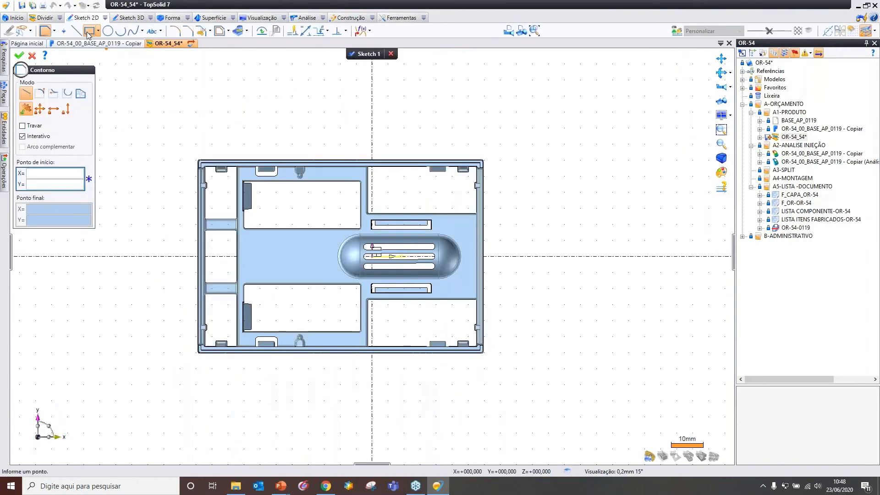
Sketch an axis-parallel rectangle about 123 by 94 mm around the whole part
left_click(88, 31)
left_click(147, 100)
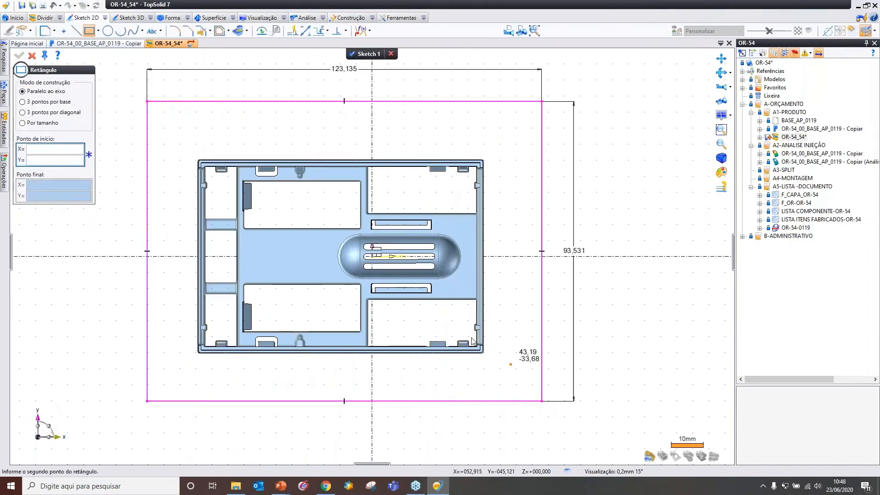
left_click(32, 57)
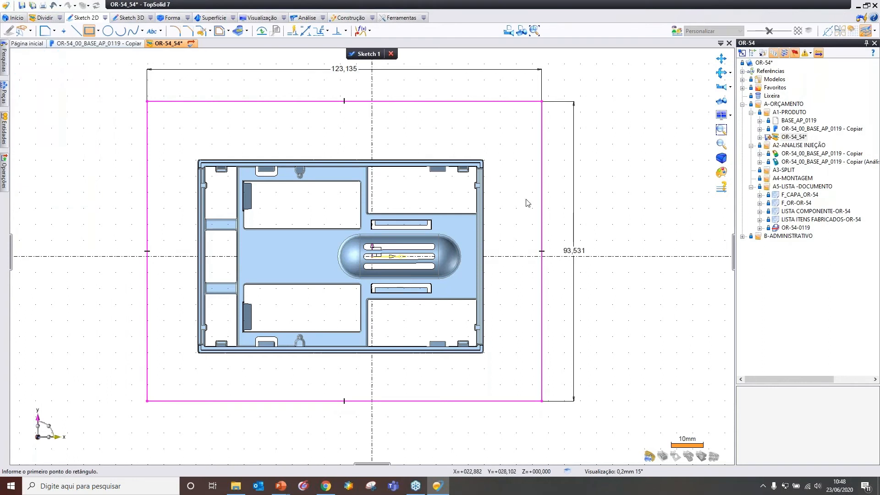
Set the rectangle's height to 100 mm and center that dimension on the horizontal axis
double_click(571, 251)
type("100")
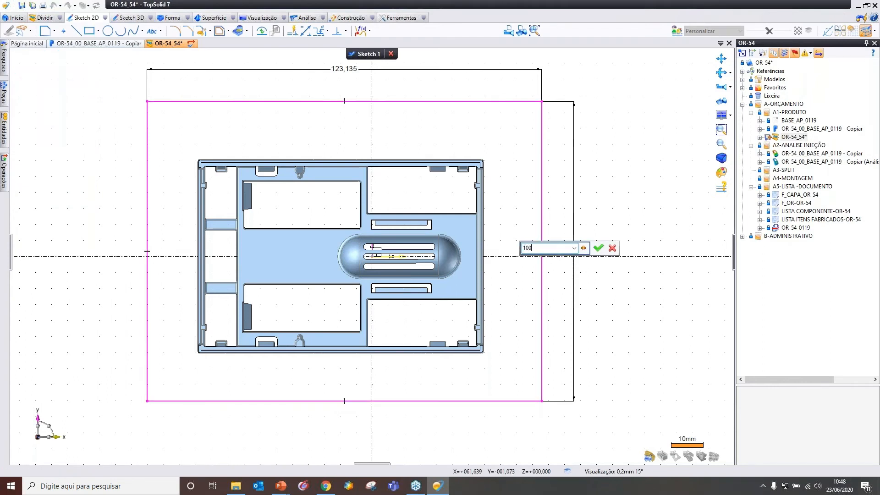
key("Return")
right_click(572, 251)
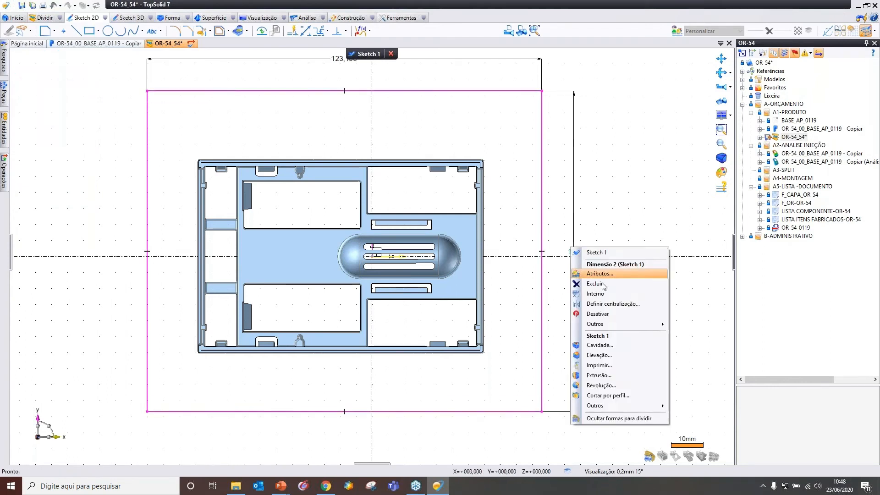
left_click(612, 304)
left_click(624, 258)
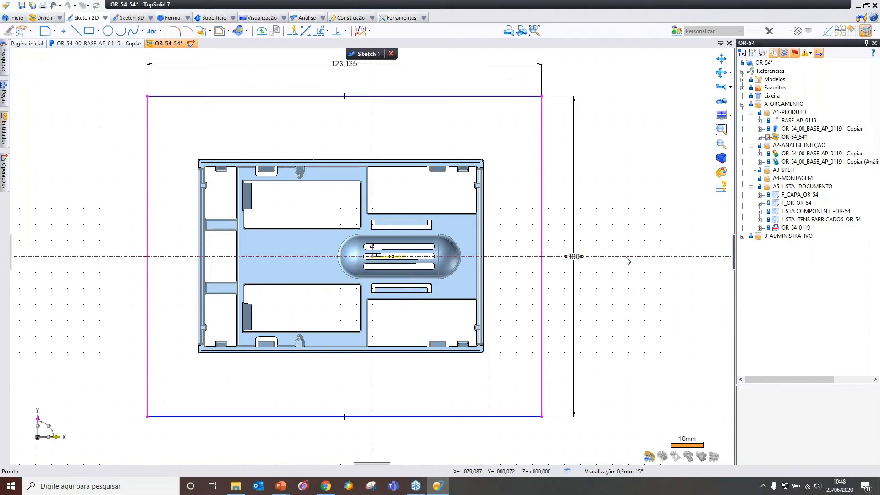
Set the rectangle's width to 120 mm
scroll(595, 187, "down", 1)
middle_click_drag(597, 187, 534, 210)
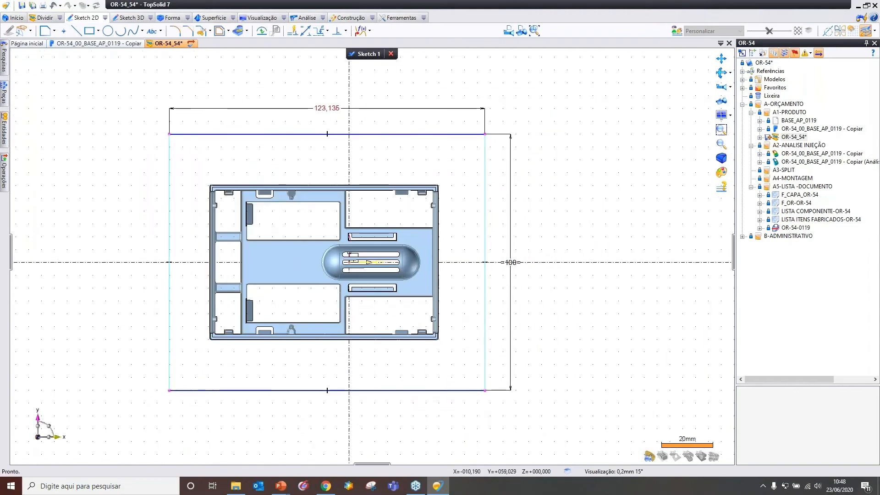
double_click(324, 111)
type("1")
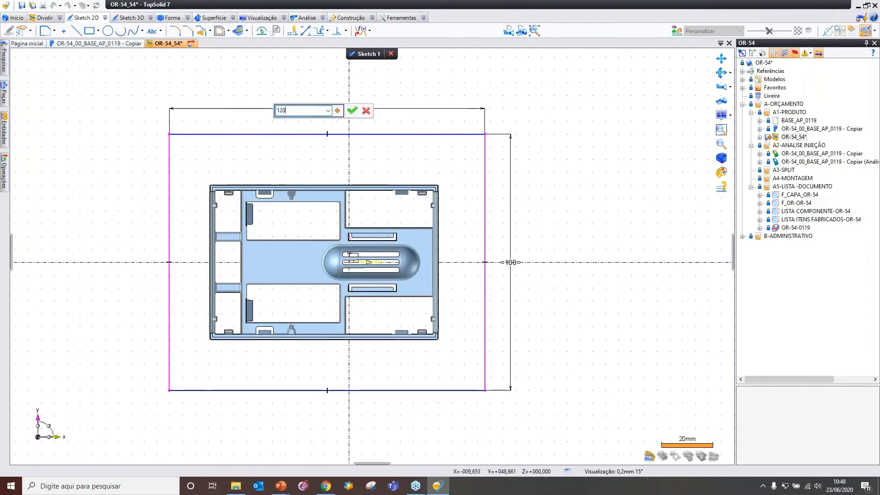
type("20")
key("Return")
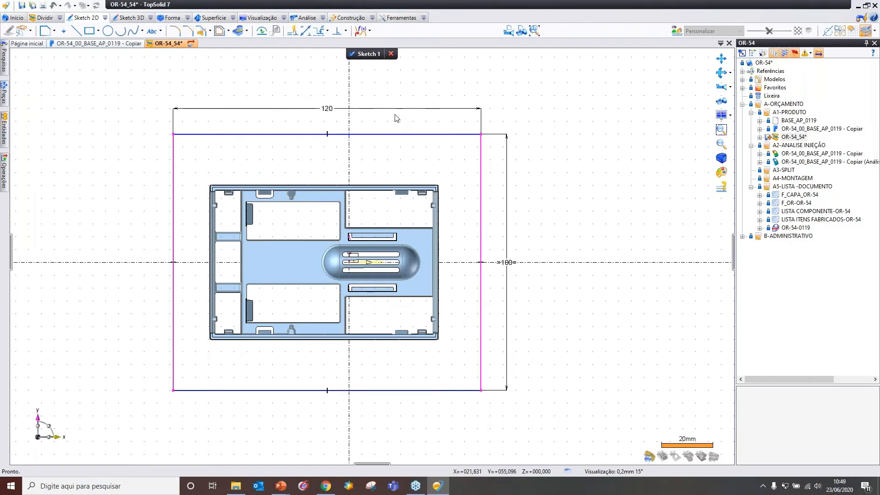
Constrain the rectangle's edge on the positive X side to lie 50 mm from the sketch's Y axis
left_click(305, 30)
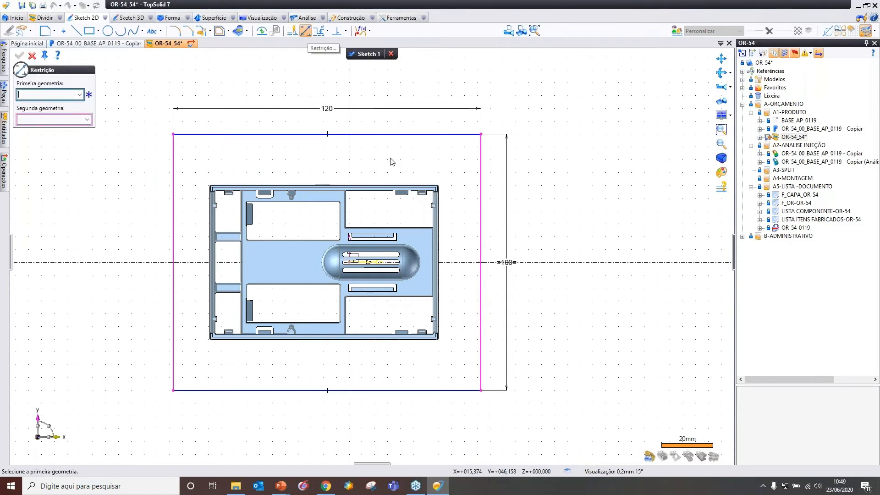
left_click(350, 163)
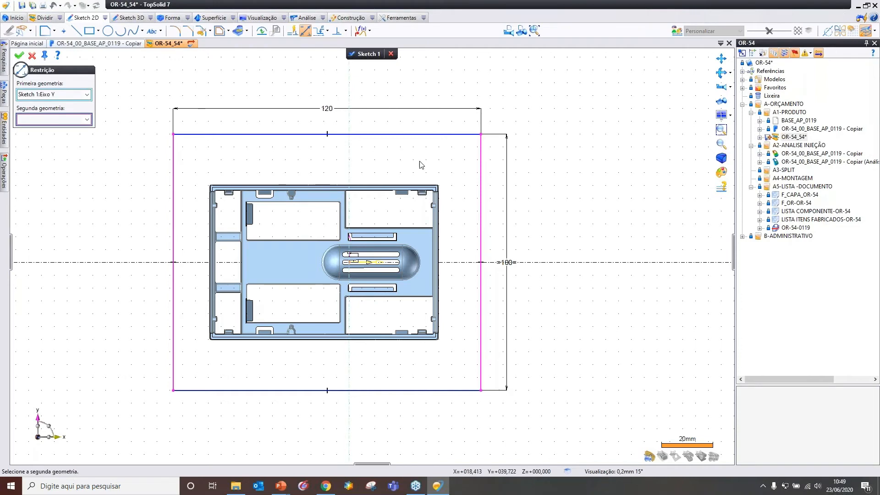
left_click(480, 171)
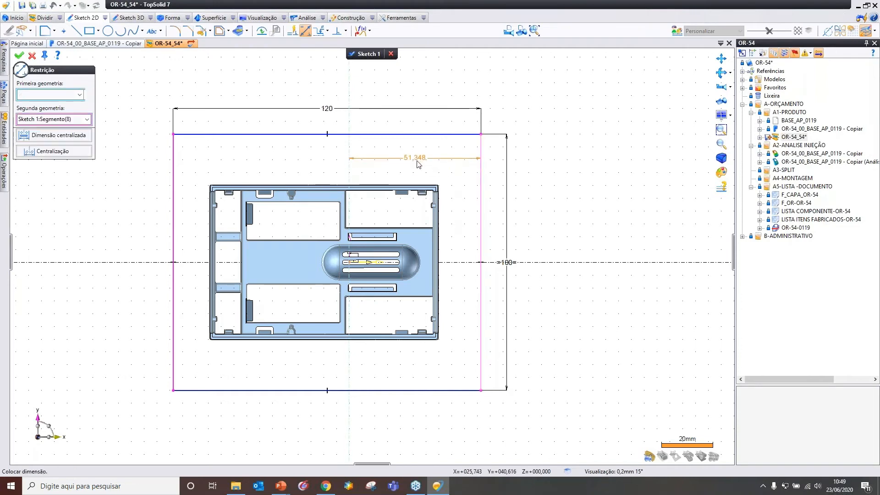
left_click(426, 158)
type("50")
key("Return")
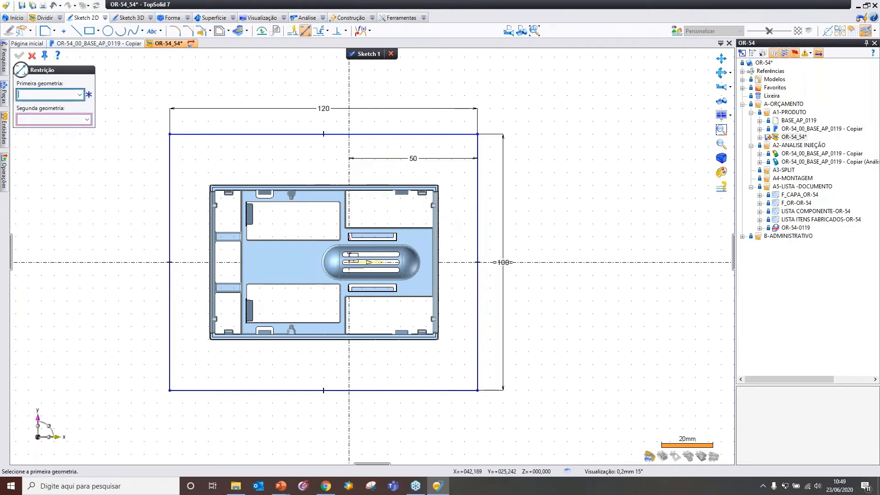
middle_click_drag(565, 271, 603, 265)
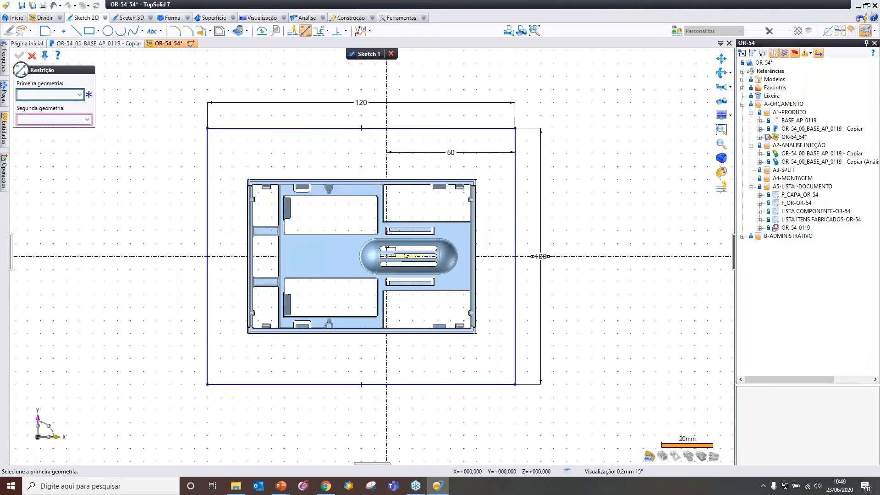
left_click(33, 57)
Extrude the rectangle sketch upward around the part with a first-side length of 30 mm
middle_click_drag(209, 311, 554, 269)
scroll(233, 269, "up", 4)
scroll(298, 209, "down", 3)
scroll(298, 209, "up", 1)
scroll(312, 248, "down", 1)
right_click(604, 265)
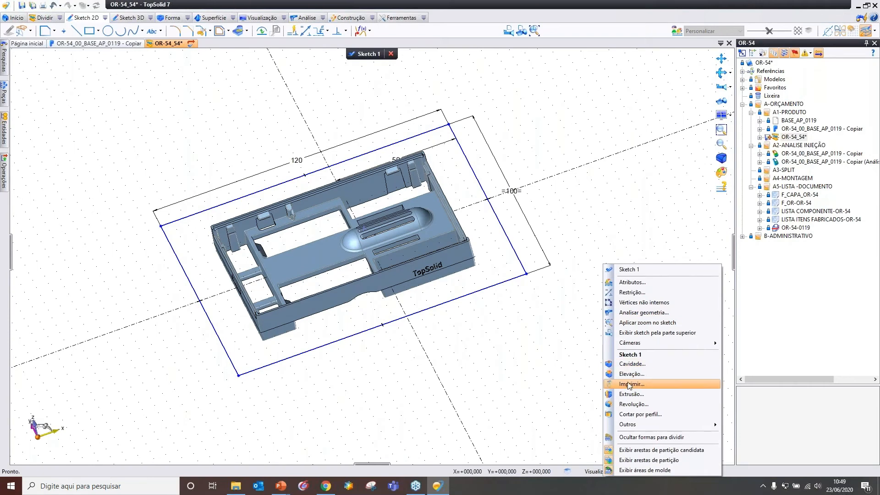
left_click(629, 395)
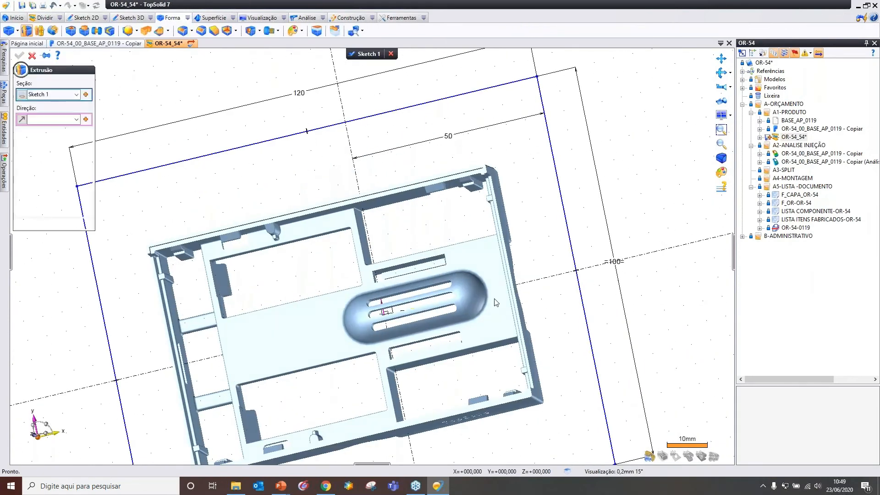
scroll(495, 302, "down", 3)
middle_click_drag(467, 256, 391, 120)
scroll(399, 264, "down", 2)
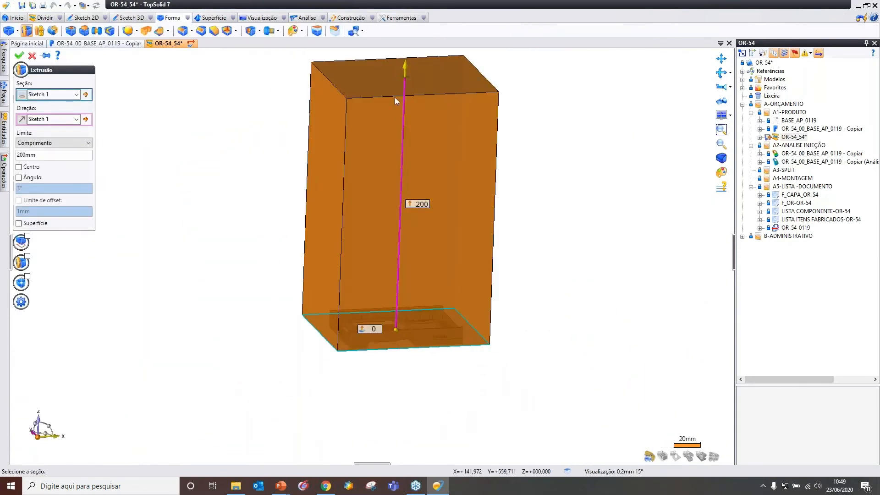
left_click_drag(404, 68, 450, 349)
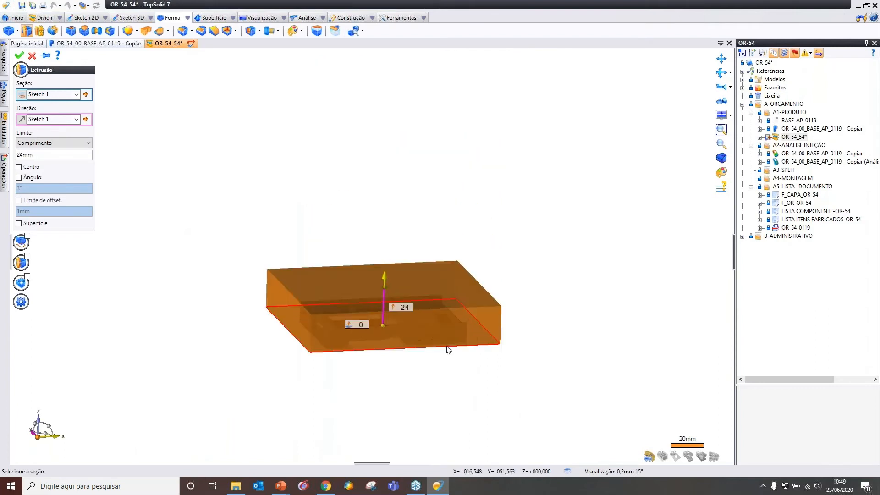
scroll(450, 350, "up", 3)
middle_click_drag(449, 350, 389, 150)
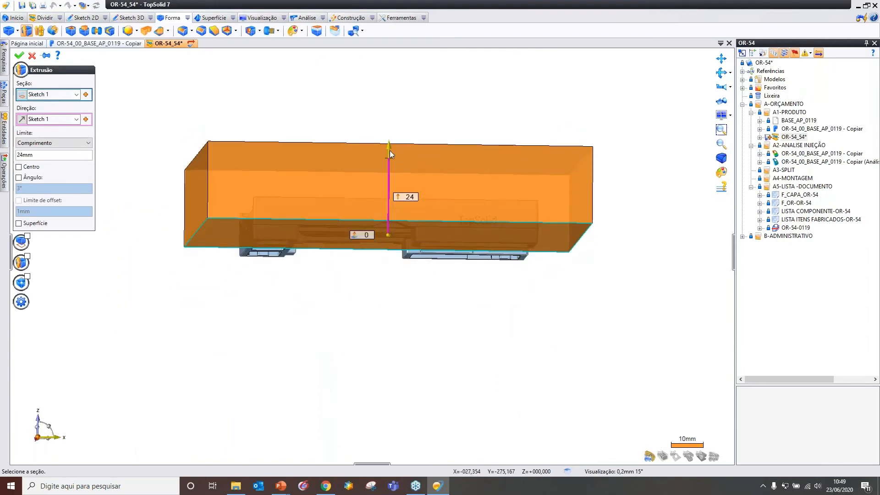
left_click_drag(386, 145, 387, 136)
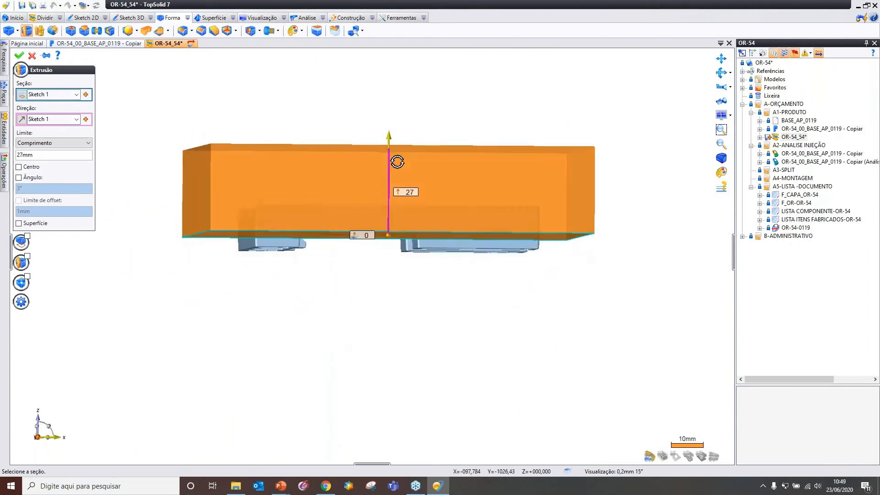
left_click(409, 192)
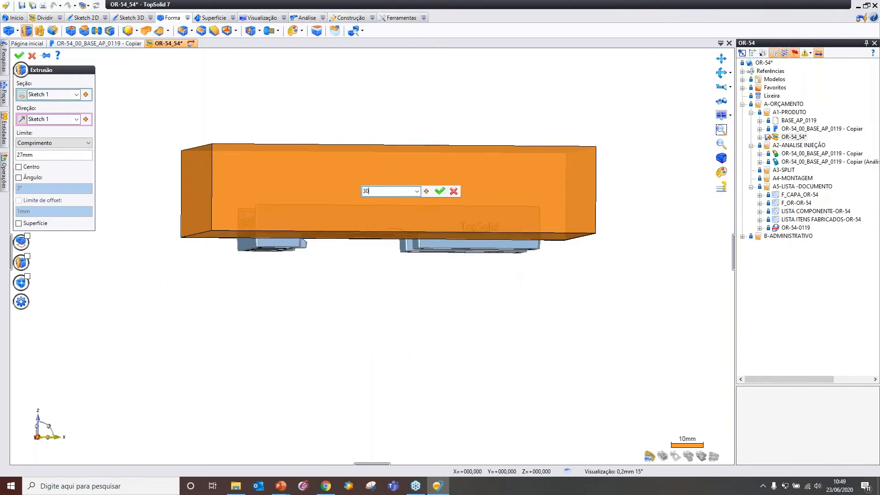
type("30")
key("Return")
middle_click_drag(392, 215, 388, 234)
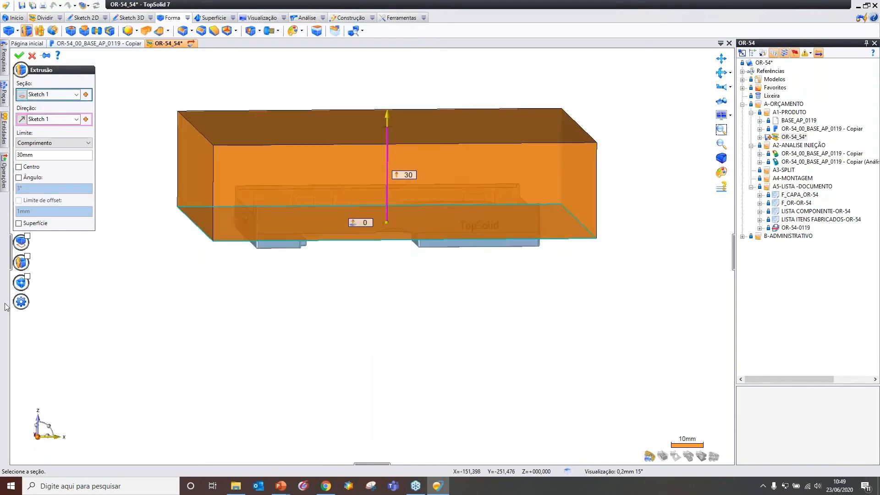
Add a second side of 40 mm downward to the extrusion and create the stock block
left_click(24, 262)
scroll(345, 282, "down", 2)
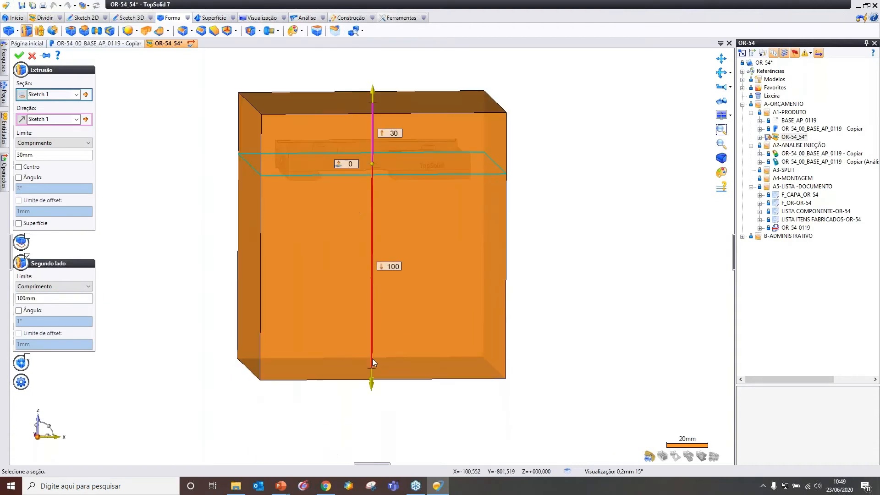
left_click_drag(372, 389, 379, 238)
scroll(385, 243, "up", 3)
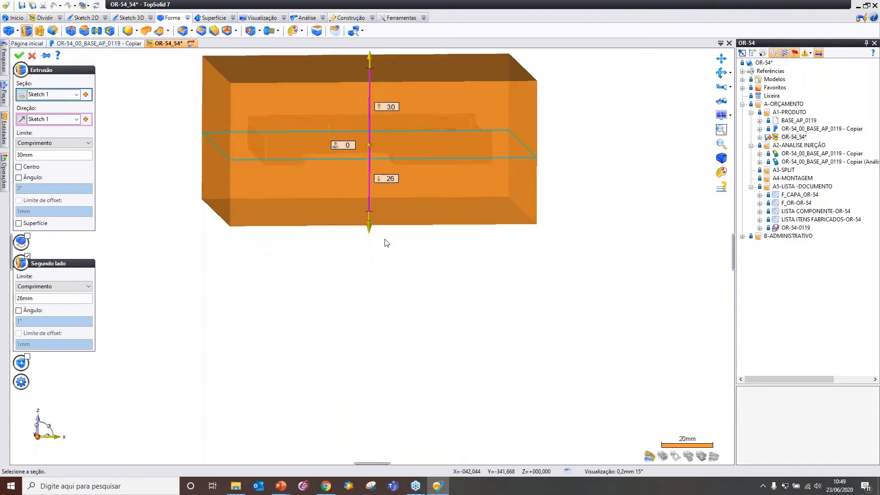
middle_click_drag(372, 230, 392, 244)
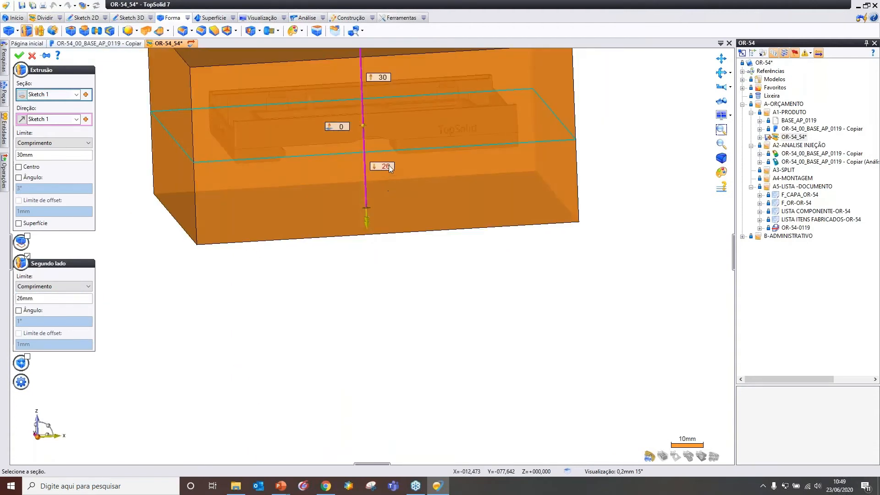
left_click(382, 166)
type("40")
key("Return")
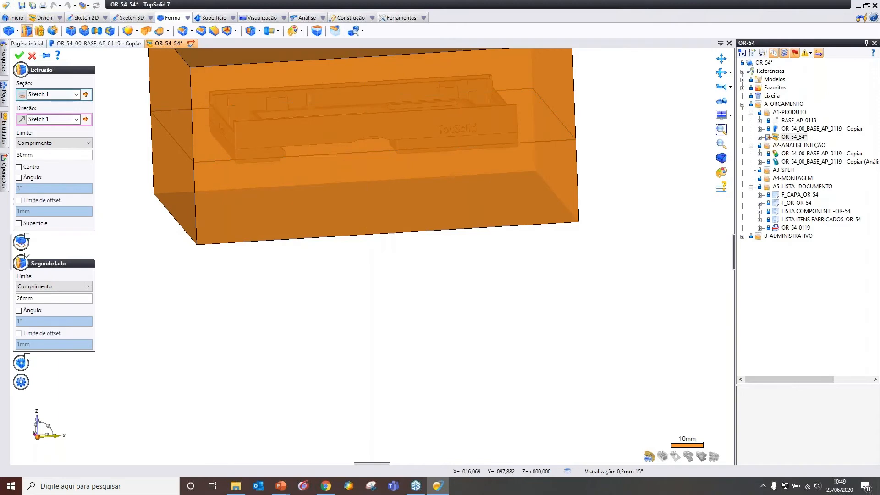
middle_click_drag(458, 236, 453, 216)
middle_click_drag(483, 243, 512, 302)
middle_click_drag(427, 204, 422, 210)
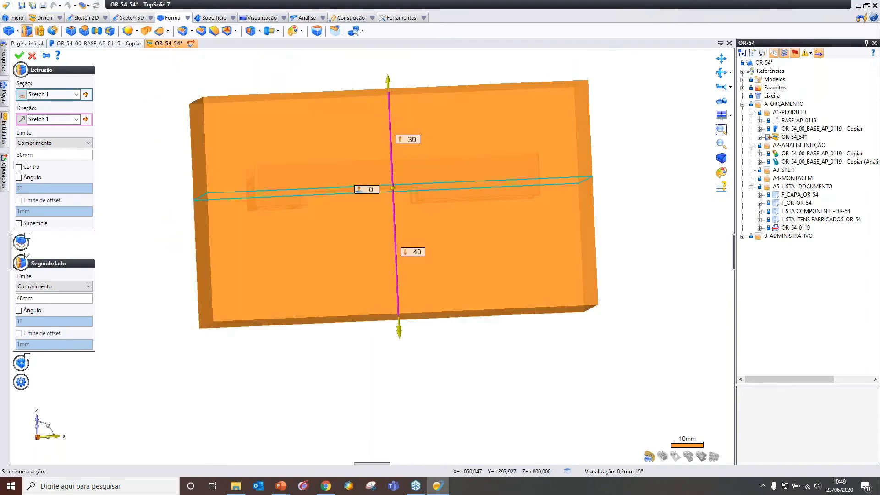
middle_click_drag(471, 126, 470, 229)
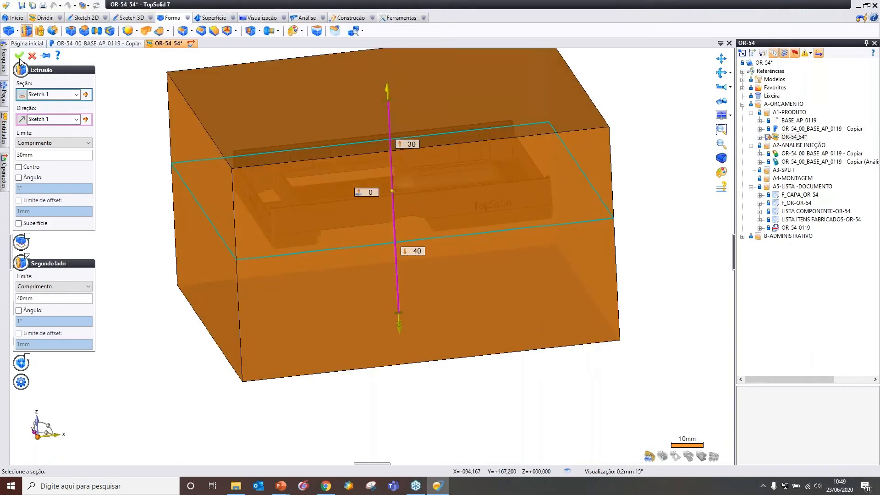
left_click(19, 57)
Switch the split document to pre-study mode (Modo de pré-estudo)
scroll(403, 243, "down", 3)
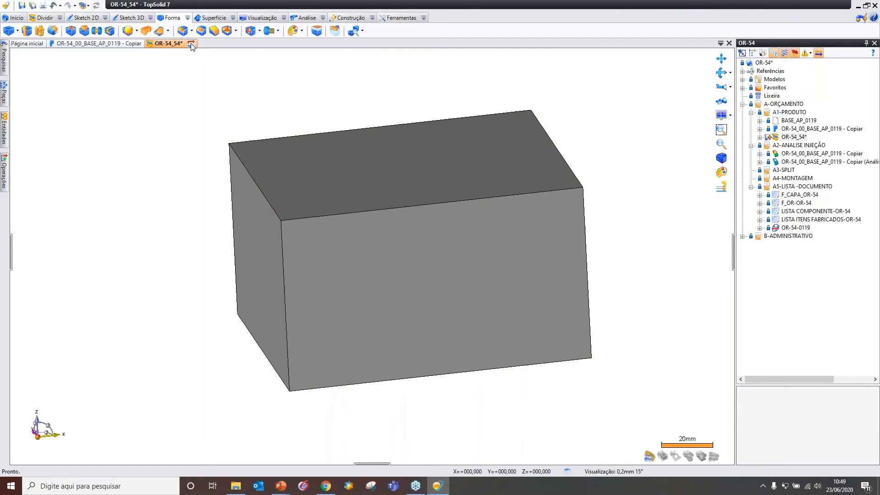
middle_click_drag(235, 97, 268, 107)
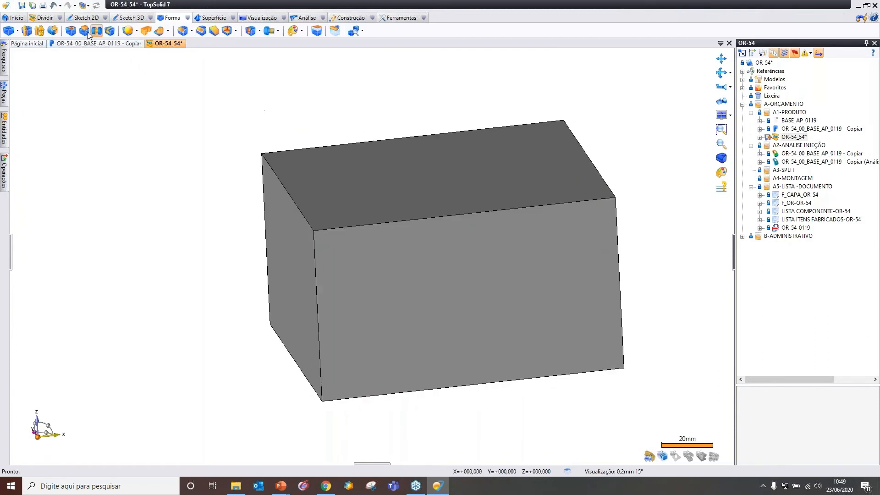
left_click(59, 18)
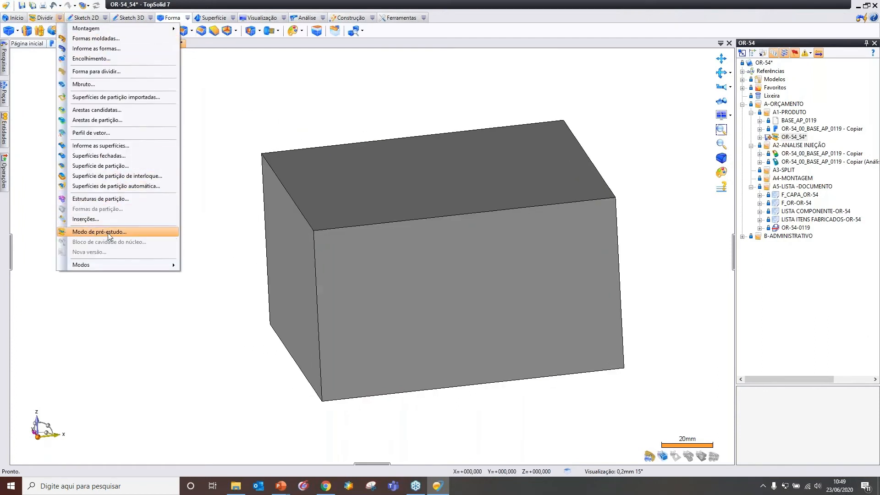
left_click(113, 230)
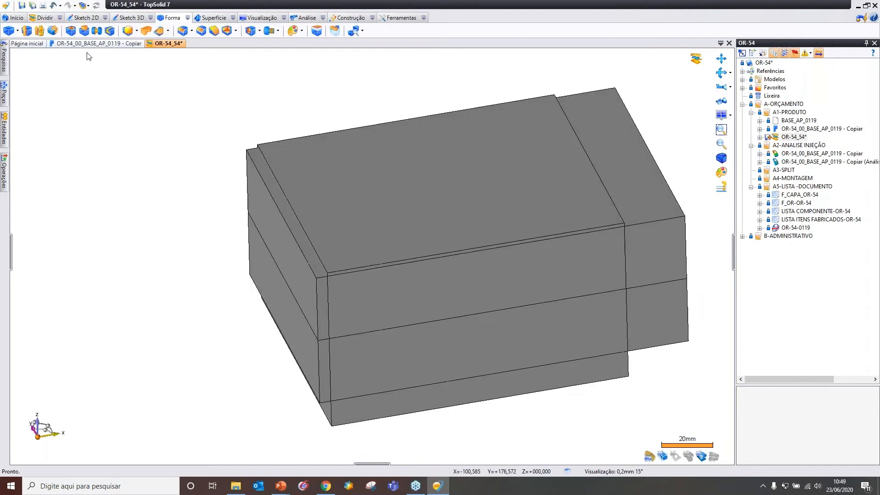
Define the Mbruto from the custom extruded block so the core and cavity blocks take its size
left_click(45, 17)
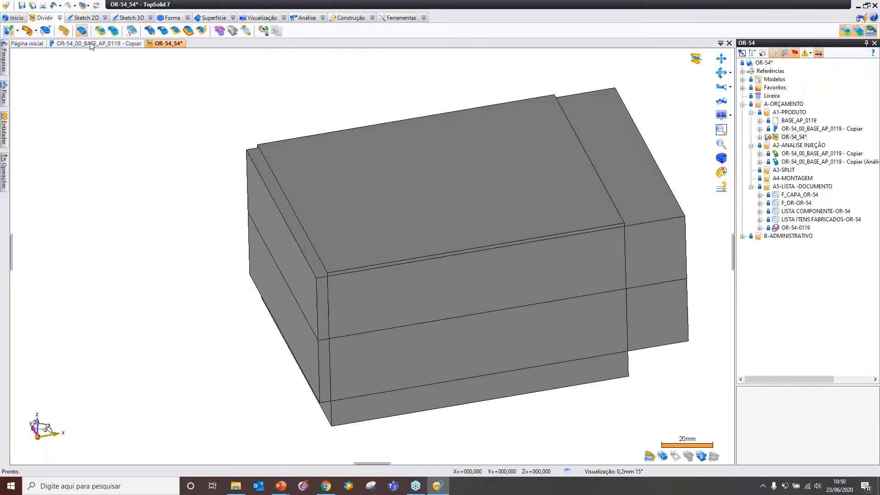
left_click(82, 32)
left_click(49, 85)
left_click(380, 383)
left_click(20, 56)
Set the upper cavity block's attributes to light yellow and semi-transparent
middle_click_drag(224, 162, 280, 183)
middle_click_drag(502, 293, 507, 285)
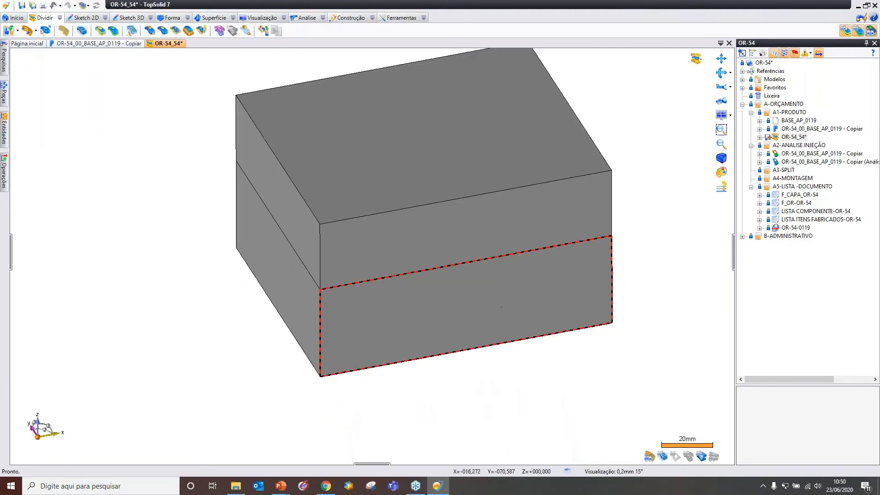
middle_click_drag(447, 292, 443, 263)
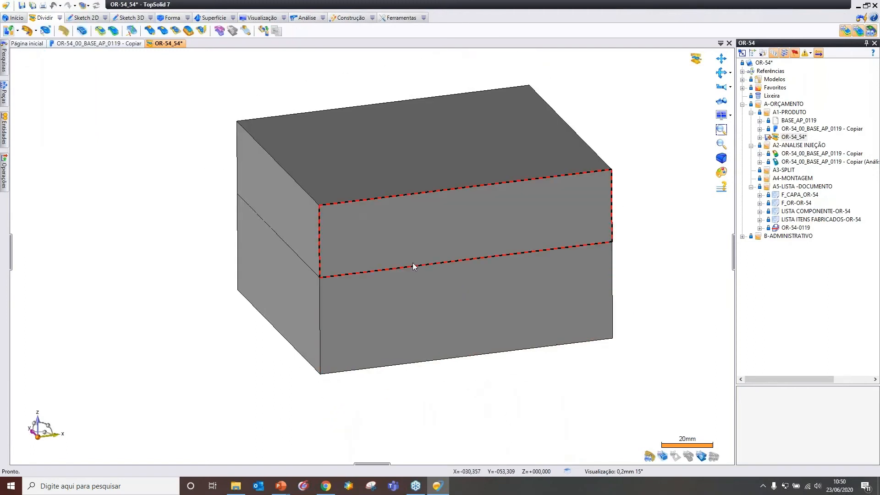
right_click(387, 234)
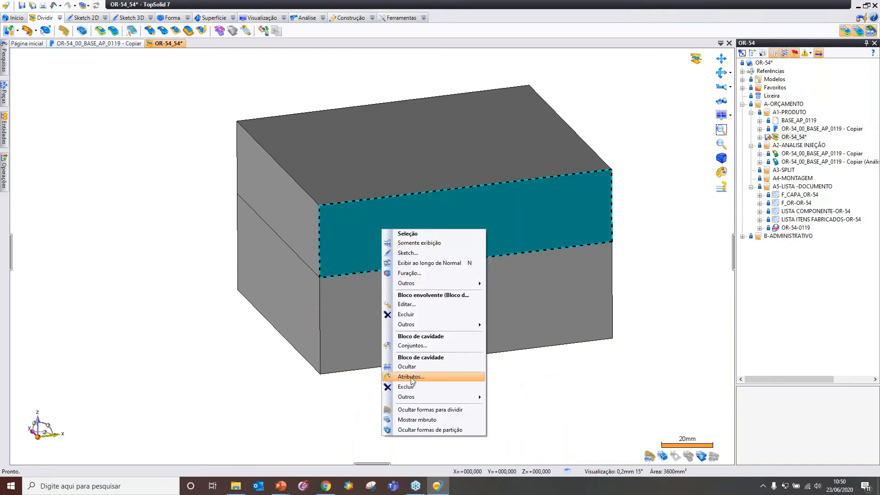
left_click(411, 376)
left_click(64, 96)
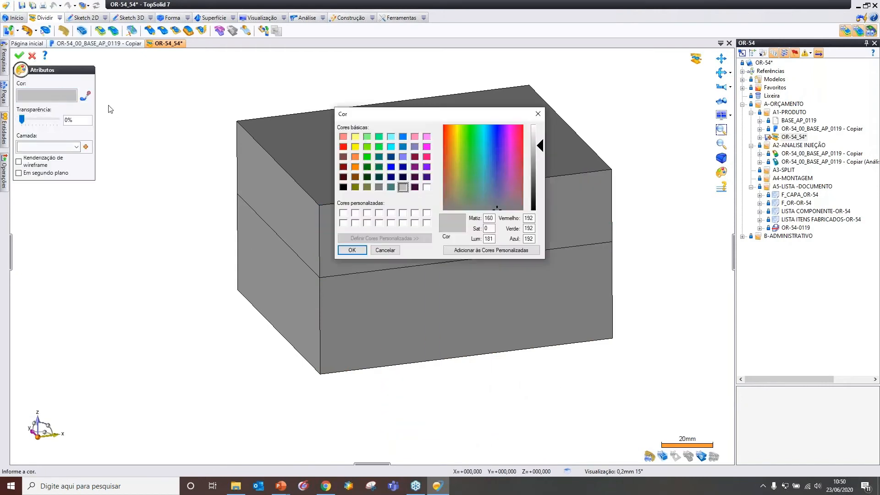
left_click(355, 137)
left_click(352, 250)
left_click(69, 120)
key("Return")
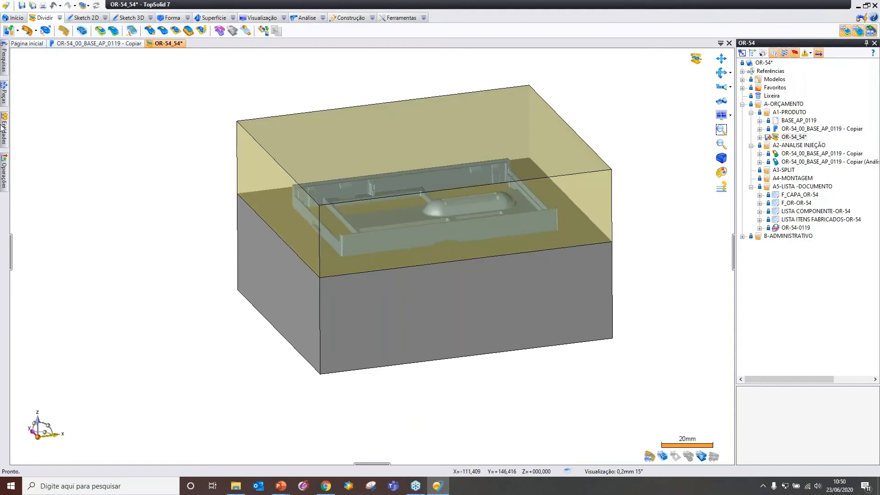
Set the lower core block's attributes to blue (RGB 0, 128, 255) and semi-transparent
right_click(491, 328)
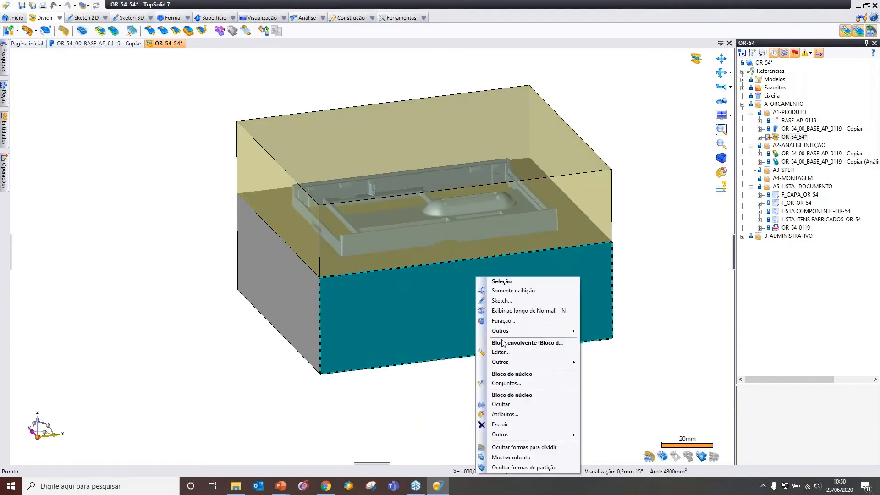
left_click(506, 414)
left_click(67, 99)
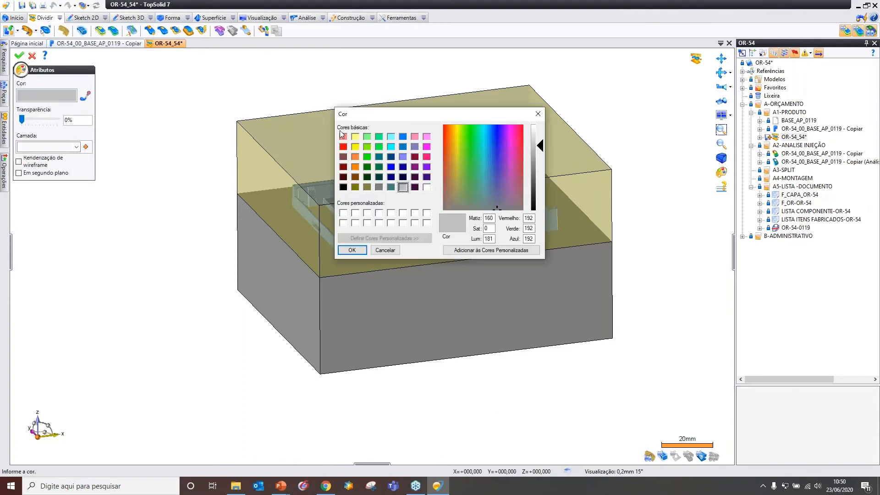
left_click(402, 136)
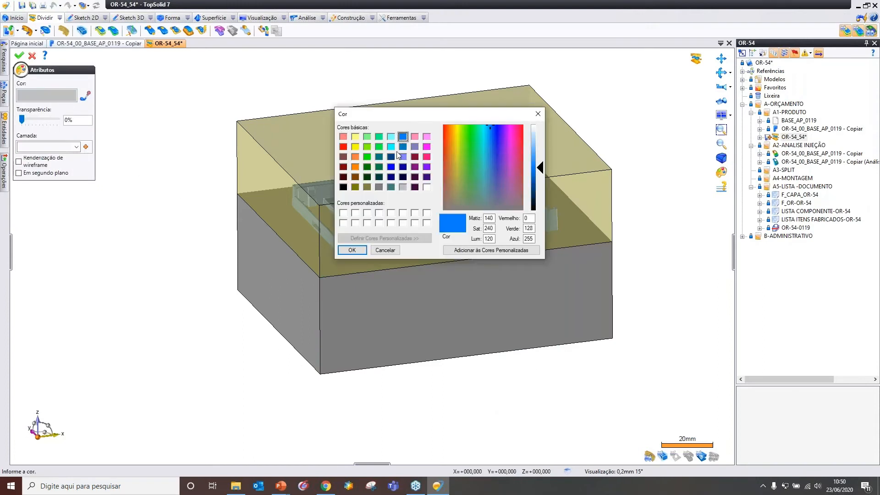
left_click(352, 250)
left_click(81, 121)
key("Return")
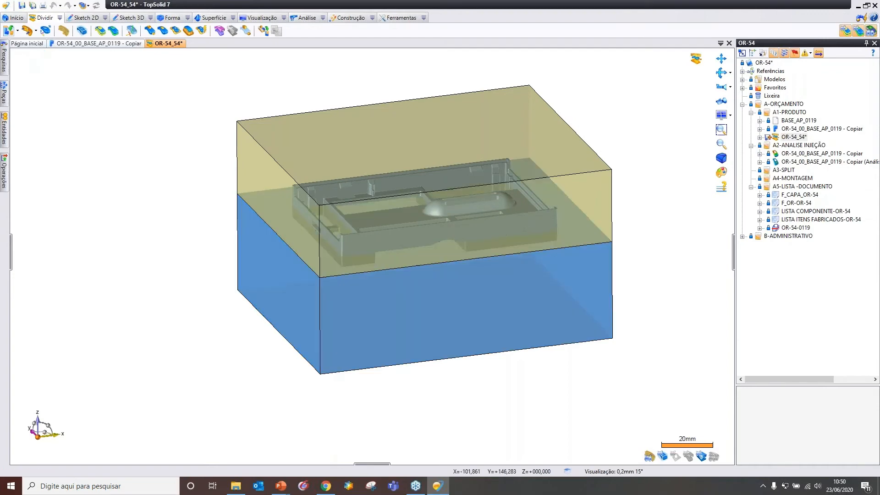
Generate the derived core block, cavity block and shrinkage parts with their assembly in the A4-MONTAGEM folder
middle_click_drag(439, 251, 230, 119)
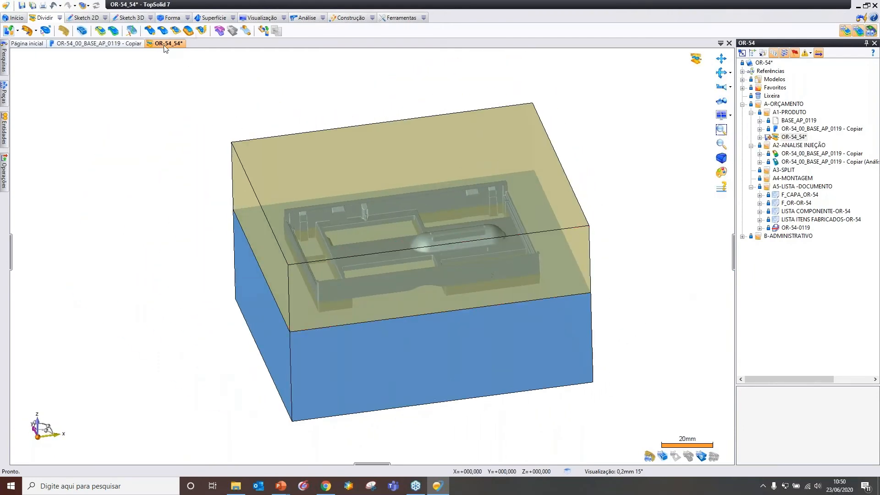
left_click(264, 33)
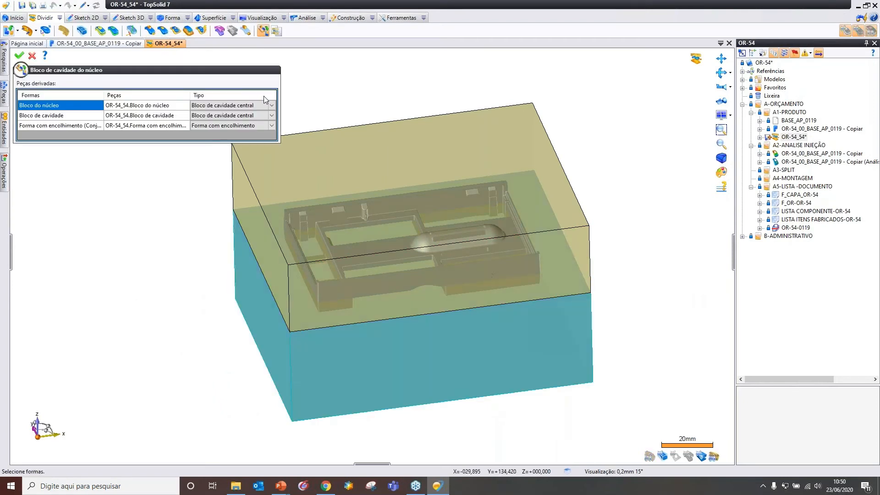
left_click(20, 56)
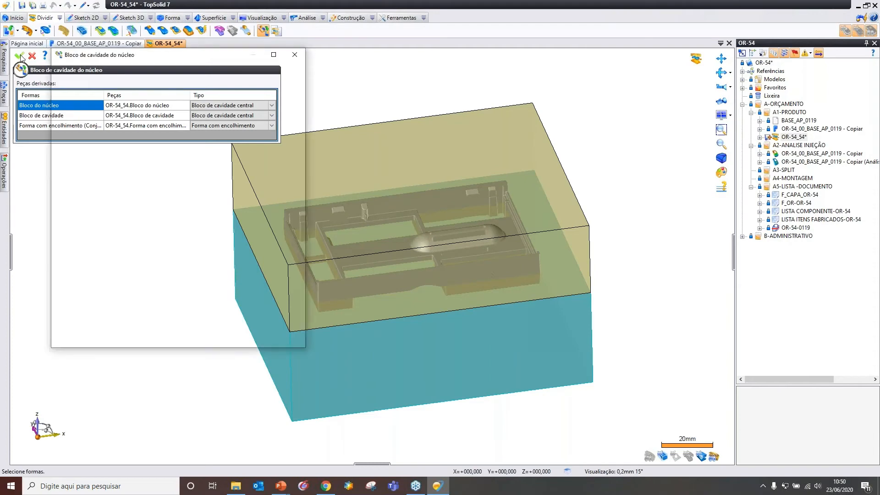
left_click(110, 136)
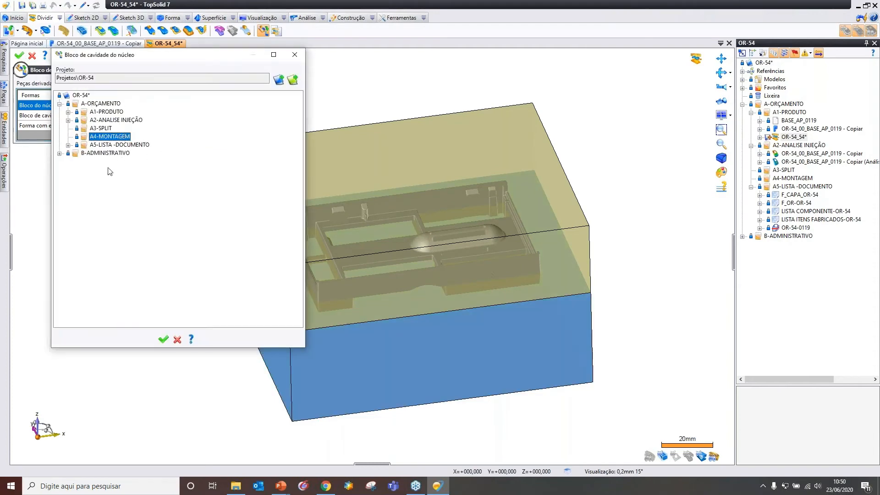
left_click(163, 340)
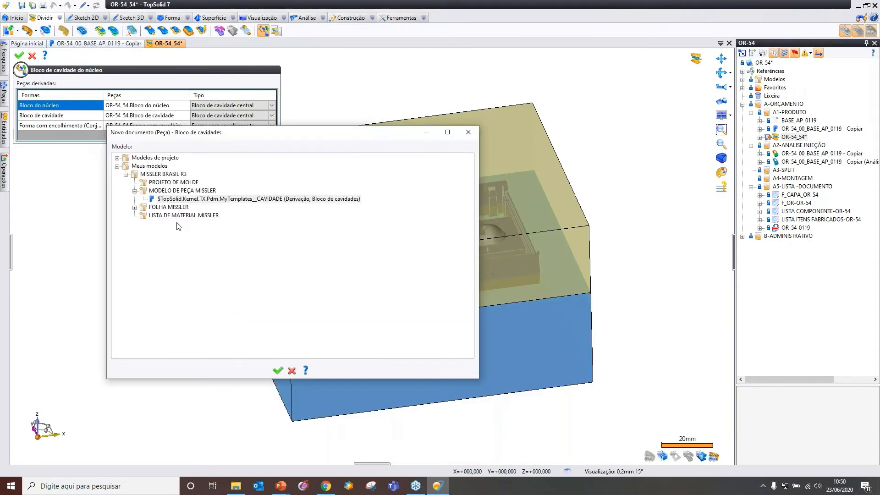
left_click(467, 133)
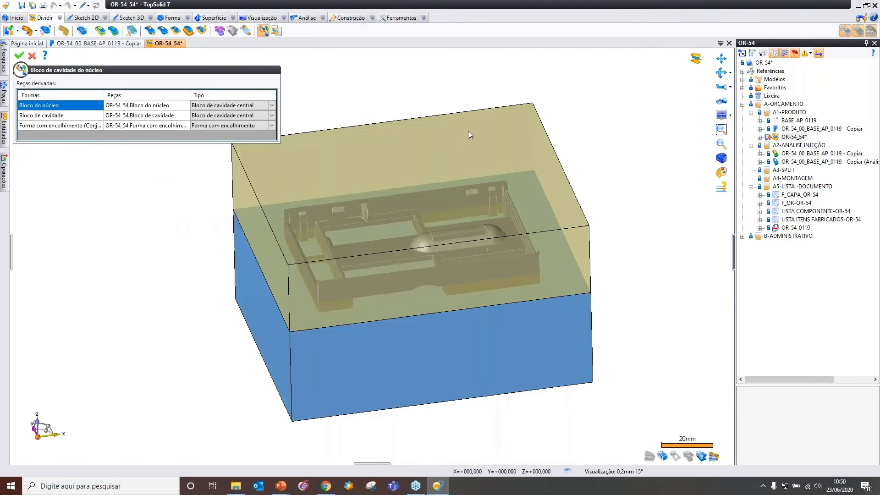
left_click(466, 131)
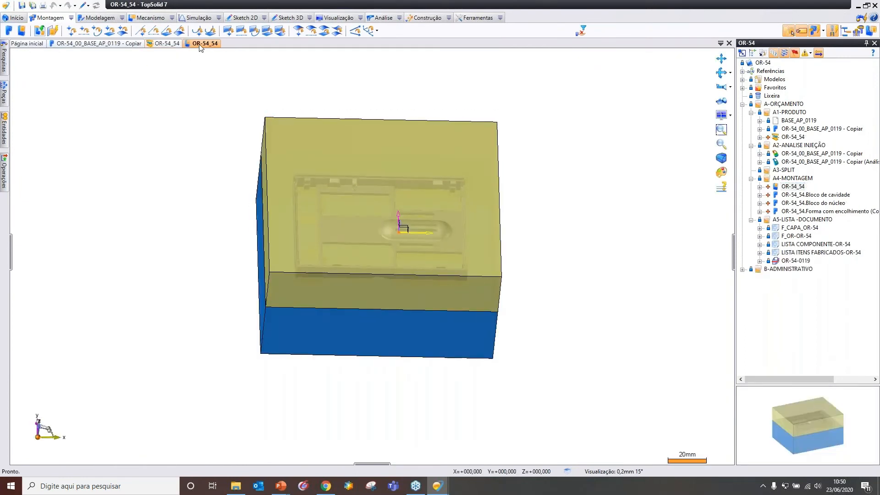
Create a mold document from the OR-54_54 assembly using the PROJETO DE MOLDE template and the CAVIDADE derivation part template
right_click(201, 48)
left_click(225, 170)
left_click(242, 190)
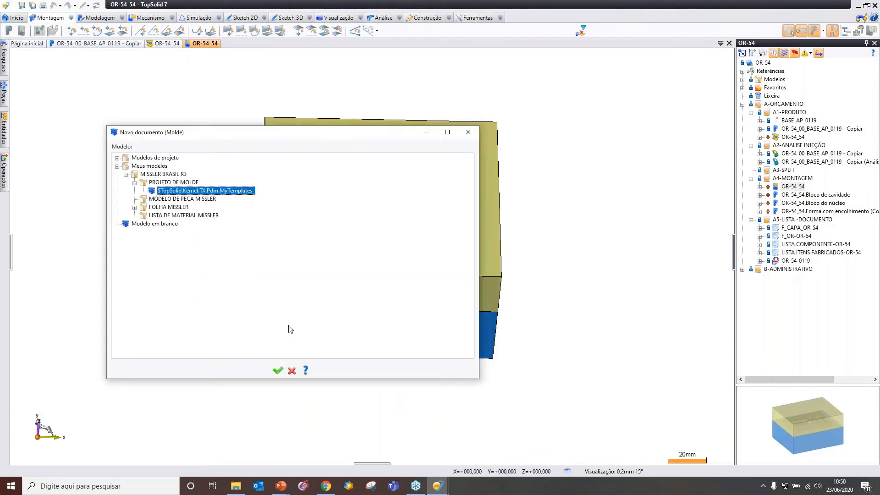
left_click(277, 371)
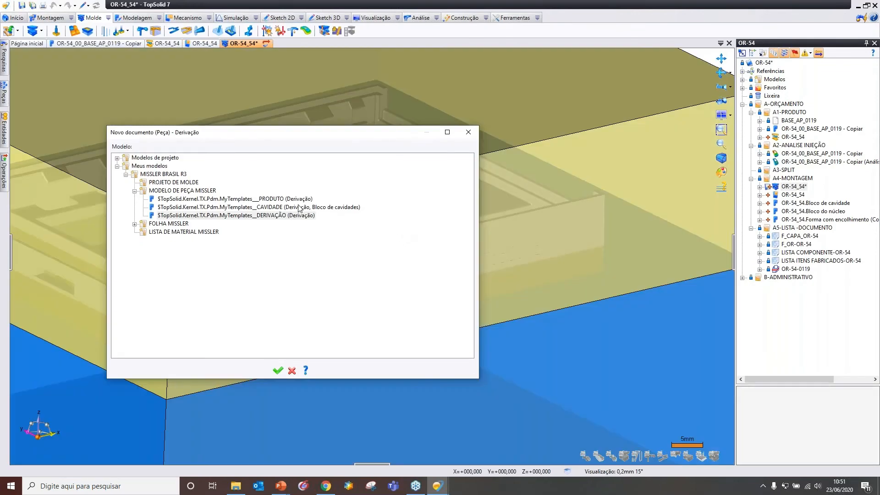
left_click(299, 208)
left_click(277, 371)
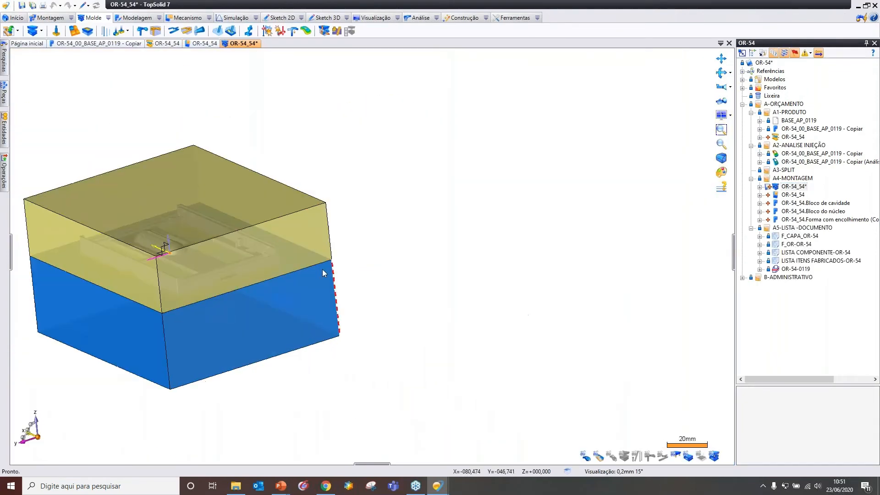
Edit the cavity block inclusion's positioning, delete its Frame no frame 1 constraint and move the blocks away from the origin
middle_click_drag(306, 275, 434, 239)
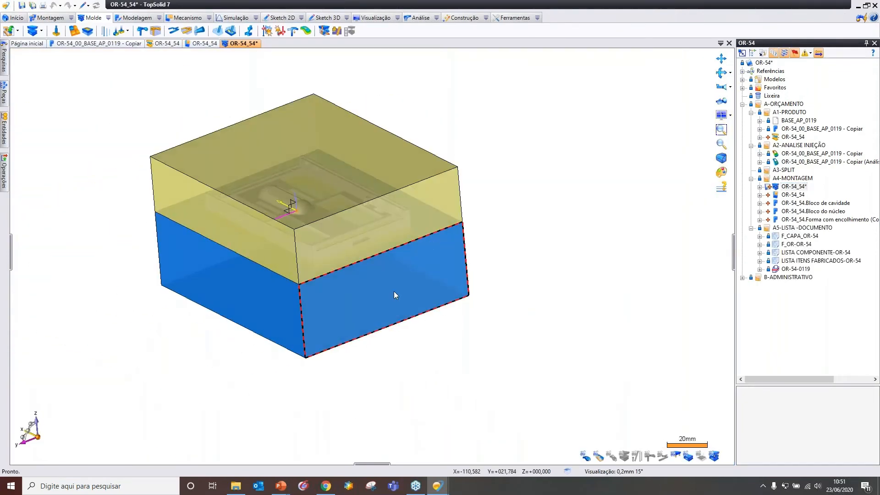
middle_click_drag(318, 278, 476, 229)
right_click(475, 230)
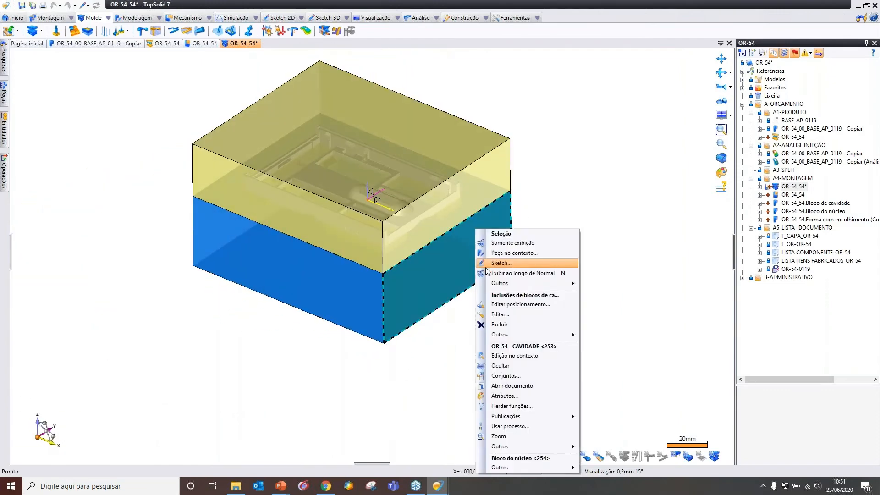
left_click(517, 305)
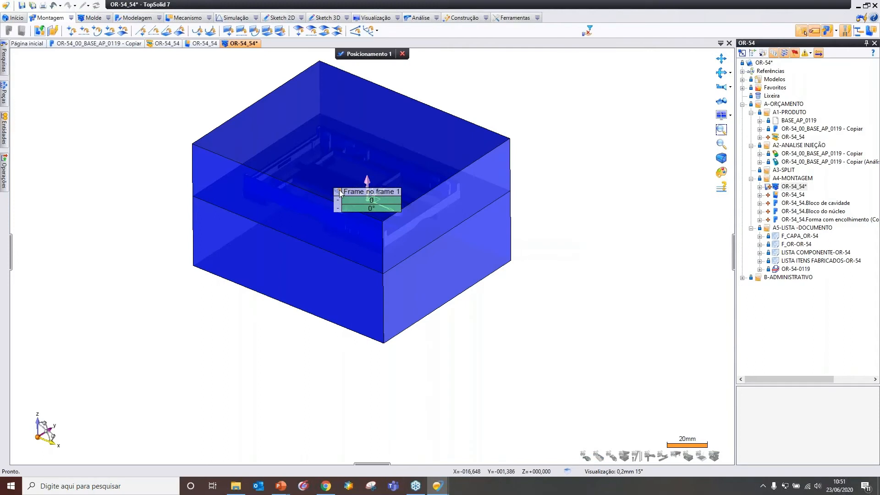
right_click(336, 187)
left_click(361, 254)
left_click_drag(419, 266, 293, 206)
middle_click_drag(366, 241, 415, 287)
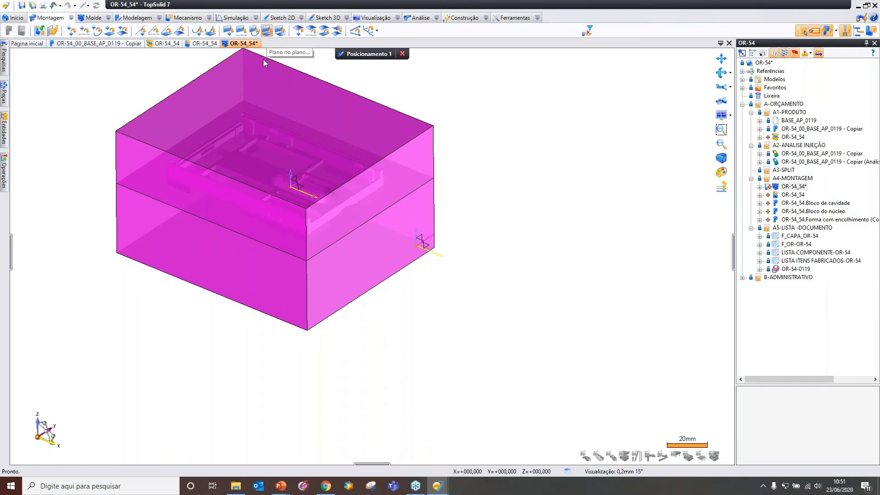
Constrain the opening frame plane to the absolute XY plane and the core block's side face to absolute XZ with Plano no plano
left_click(305, 184)
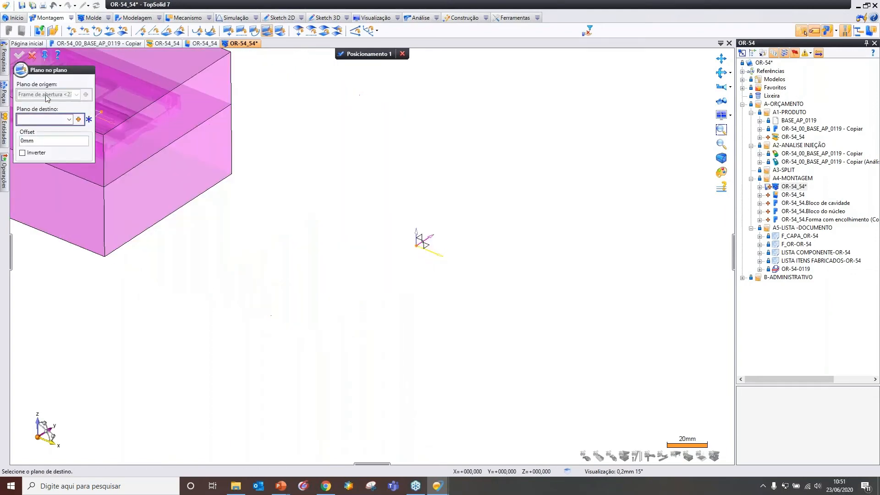
left_click(70, 120)
left_click(60, 132)
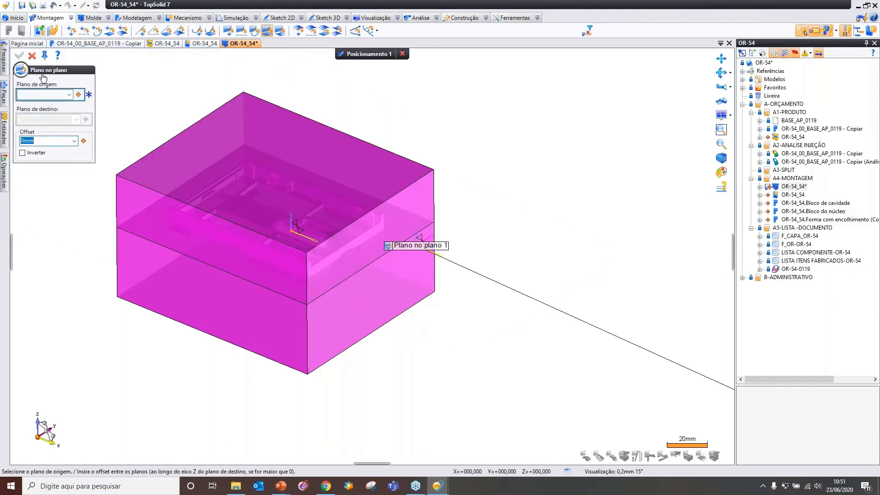
middle_click_drag(459, 221, 434, 218)
left_click(384, 289)
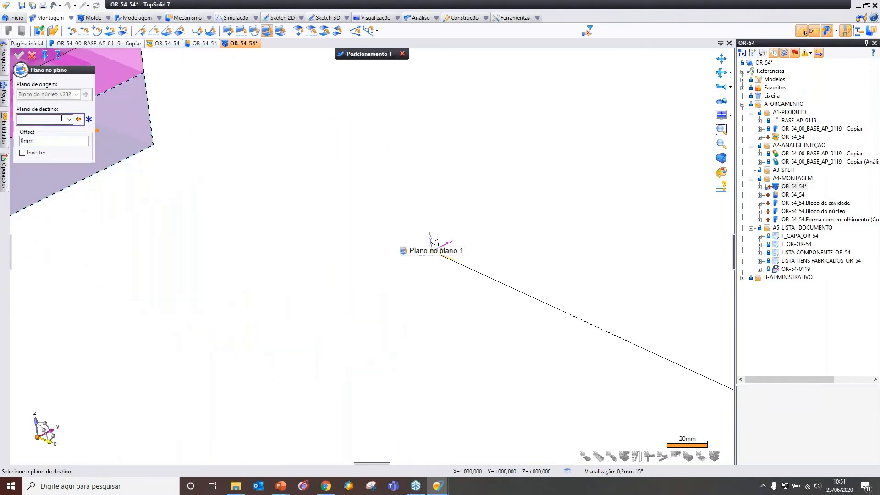
left_click(70, 119)
left_click(66, 136)
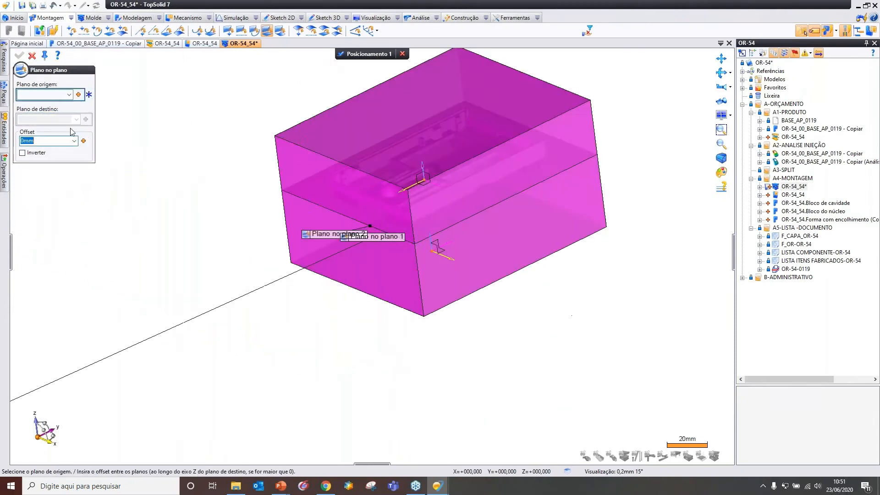
Constrain the opening frame to the absolute YZ plane with Plano no plano and finish the positioning
middle_click_drag(317, 217, 245, 171)
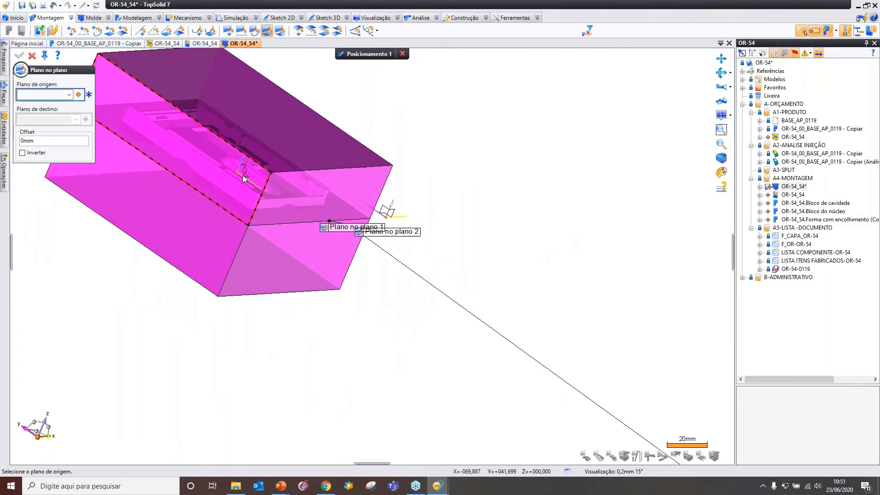
left_click(245, 170)
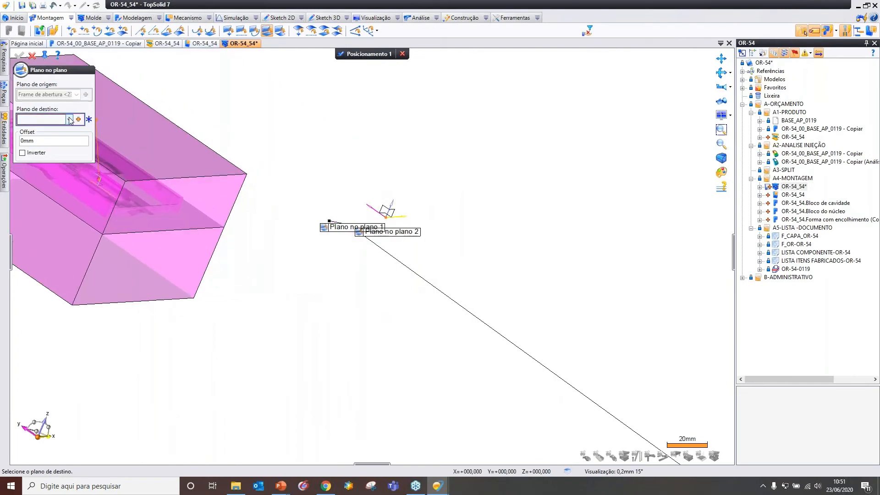
left_click(70, 119)
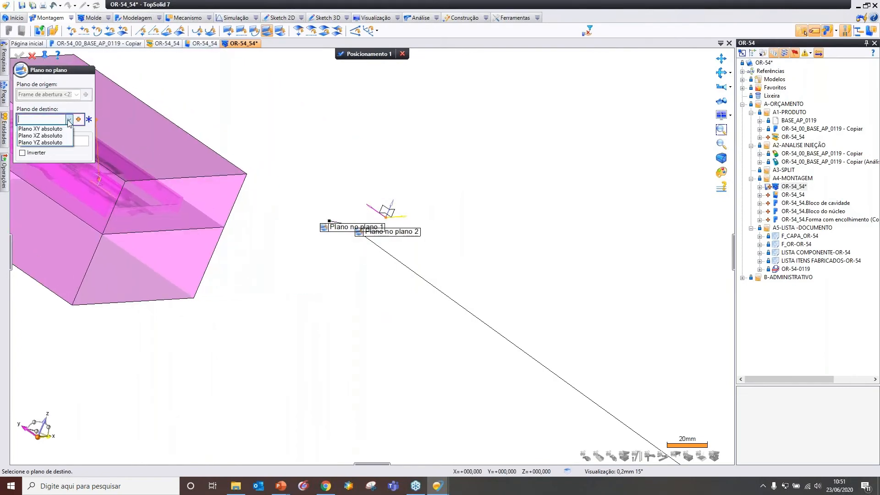
left_click(55, 143)
middle_click_drag(412, 195, 355, 197)
left_click(35, 57)
middle_click_drag(275, 164, 472, 252)
scroll(276, 255, "up", 5)
middle_click_drag(278, 257, 456, 231)
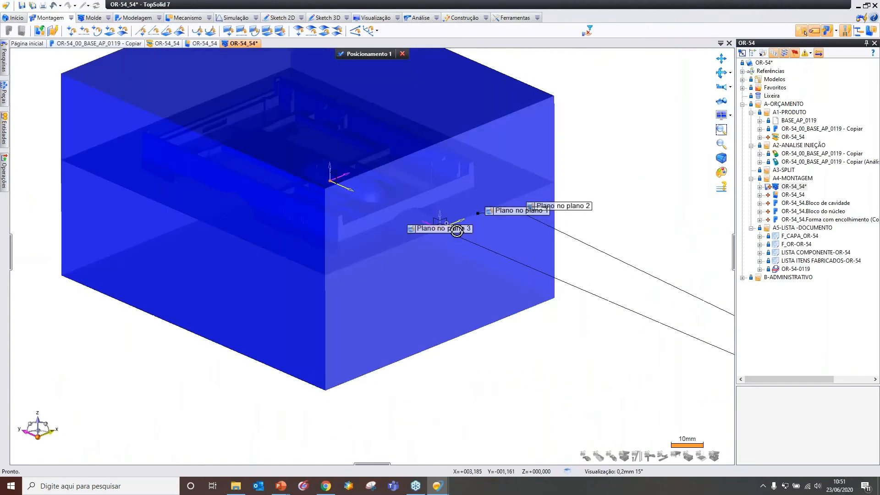
left_click(342, 54)
Create a two-cavity layout of the core and cavity blocks with Multicavidade using the CIRCULAR 2x pattern
middle_click_drag(574, 241, 277, 193)
scroll(562, 250, "down", 4)
key("5")
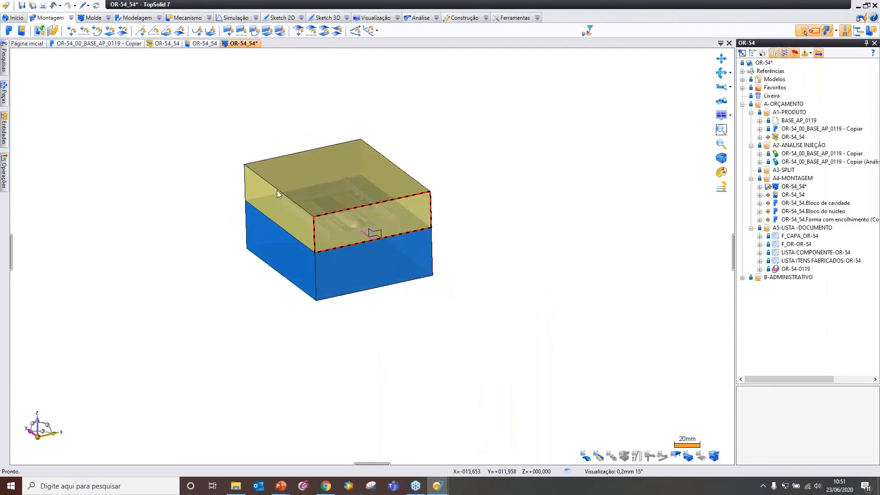
left_click(90, 18)
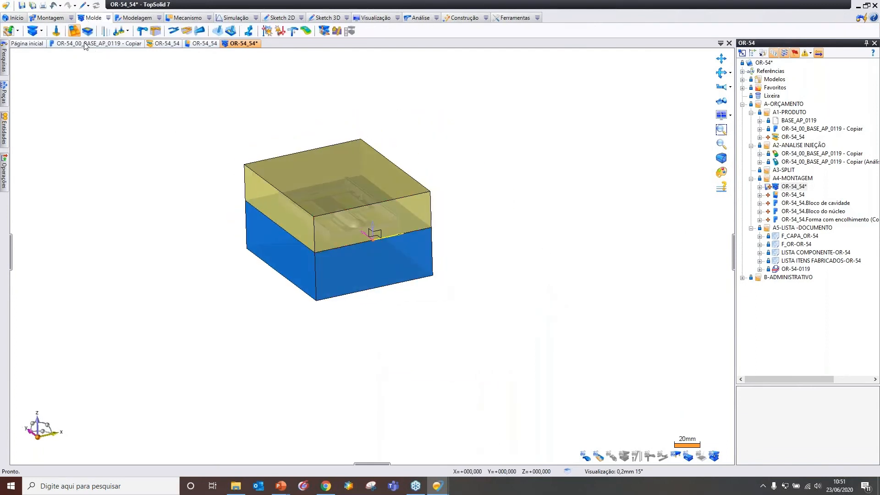
left_click(74, 31)
left_click(69, 95)
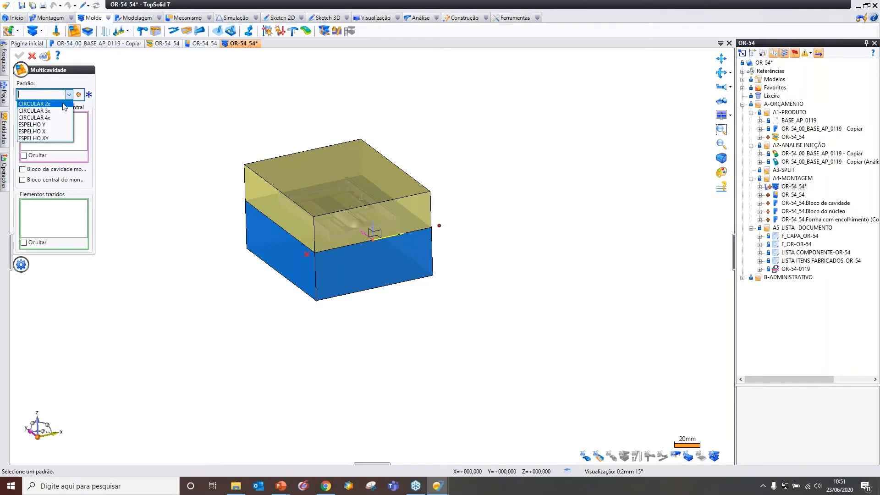
left_click(64, 105)
middle_click_drag(260, 235, 182, 194)
left_click(20, 59)
middle_click_drag(308, 246, 336, 304)
scroll(318, 242, "up", 3)
scroll(329, 284, "down", 2)
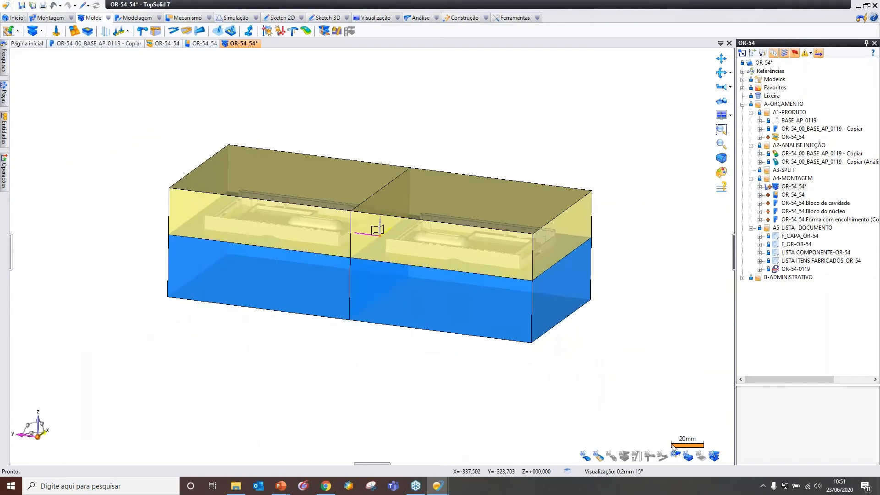
Temporarily hide the yellow cavity blocks to examine how the two parts are arranged, and show them again
left_click(676, 455)
middle_click_drag(384, 258, 380, 307)
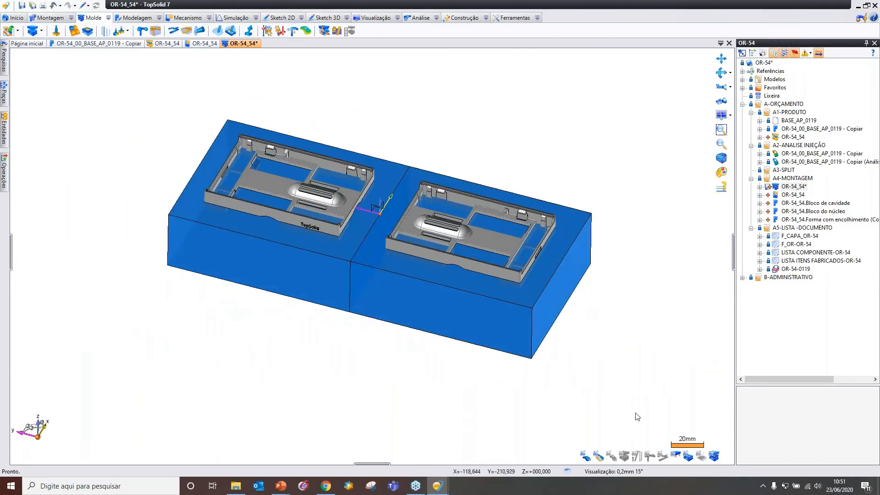
left_click(676, 455)
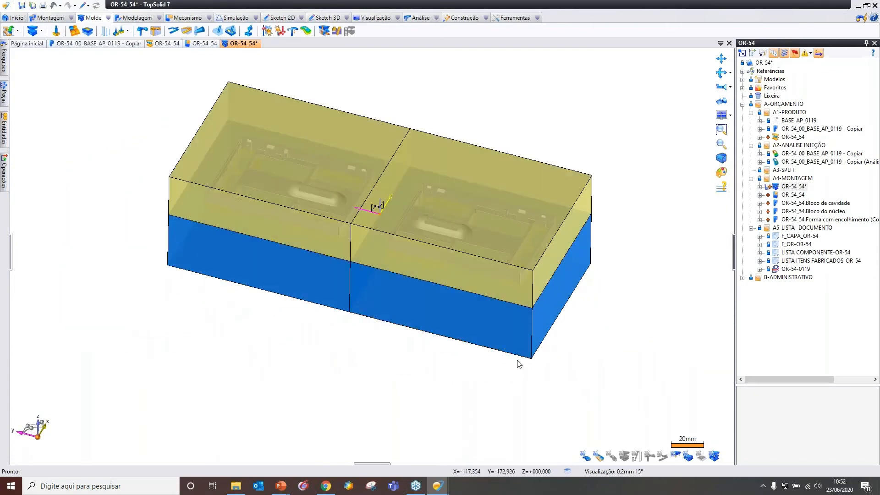
Edit the Multicavidade 1 operation to make the cavity blocks and the core blocks single monobloc pieces
left_click(4, 175)
right_click(68, 86)
left_click(83, 97)
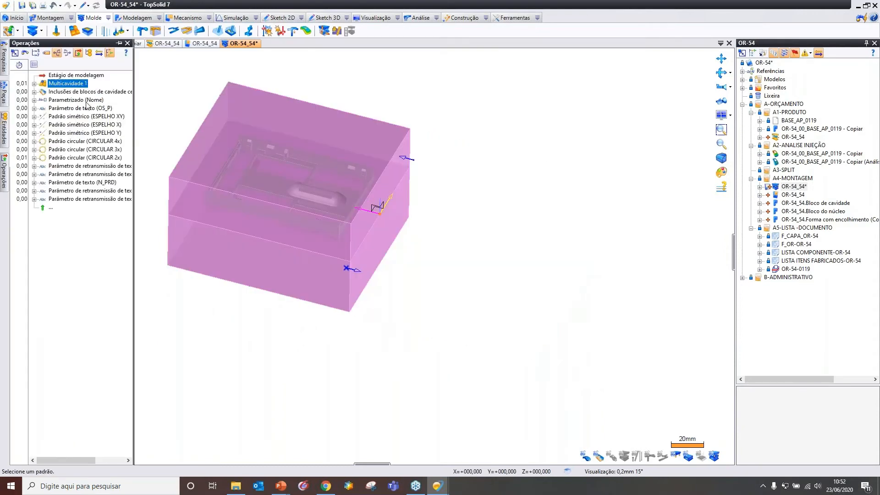
left_click(22, 169)
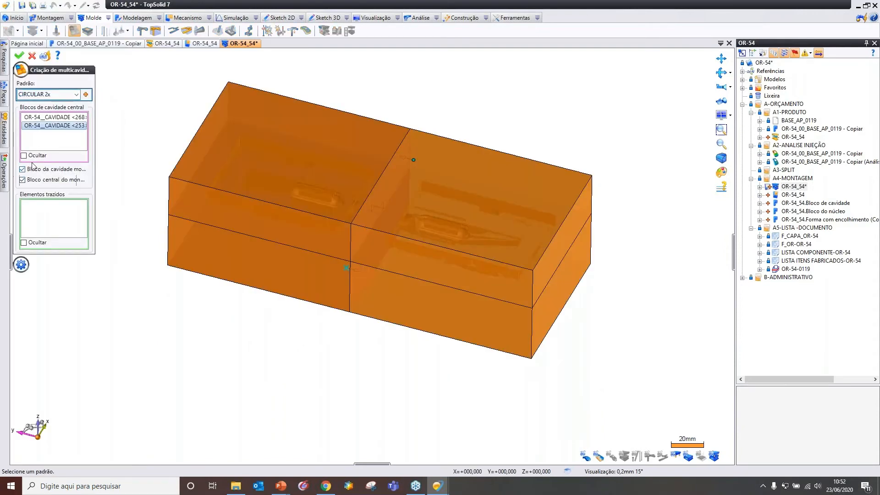
left_click(20, 56)
Toggle the mold sides' visibility to examine the one-piece core block and the two parts on it
left_click(676, 456)
middle_click_drag(558, 314, 545, 378)
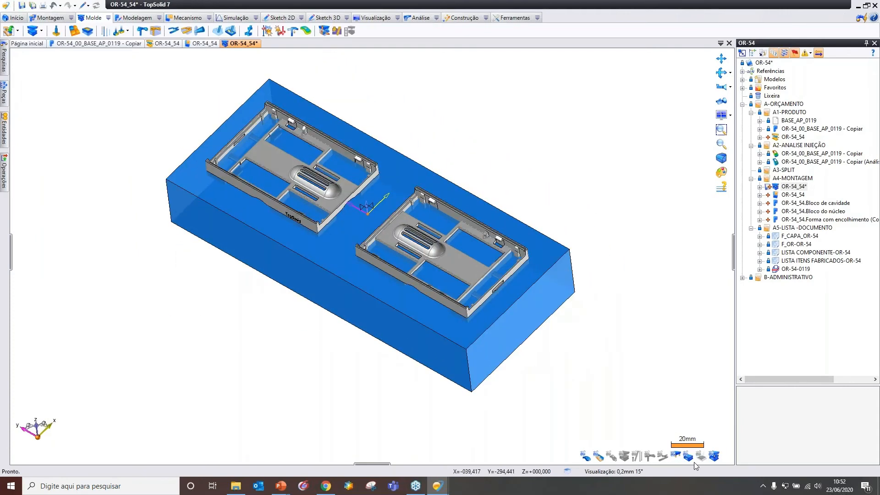
left_click(602, 458)
left_click(602, 459)
Start a Polimold Type 14 A mold base centred on the core cavity block frame and set its code to 2030
middle_click_drag(573, 347, 545, 339)
scroll(535, 323, "down", 3)
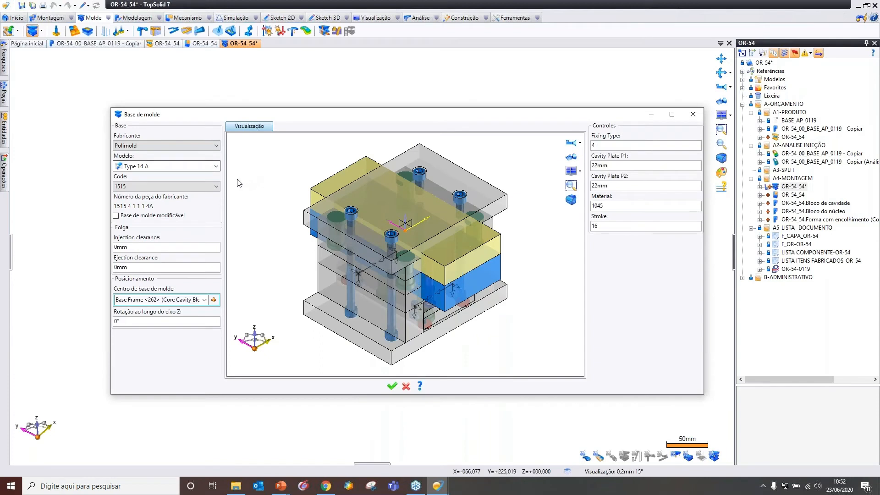
left_click_drag(406, 117, 370, 91)
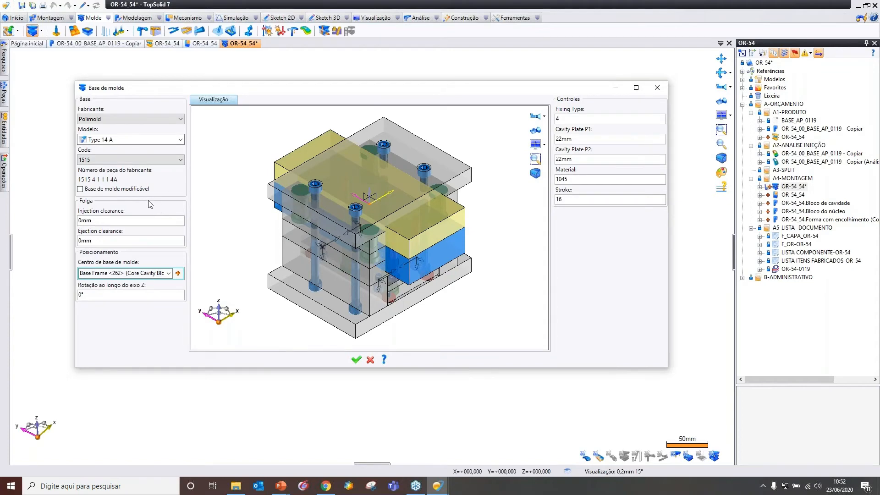
left_click(181, 160)
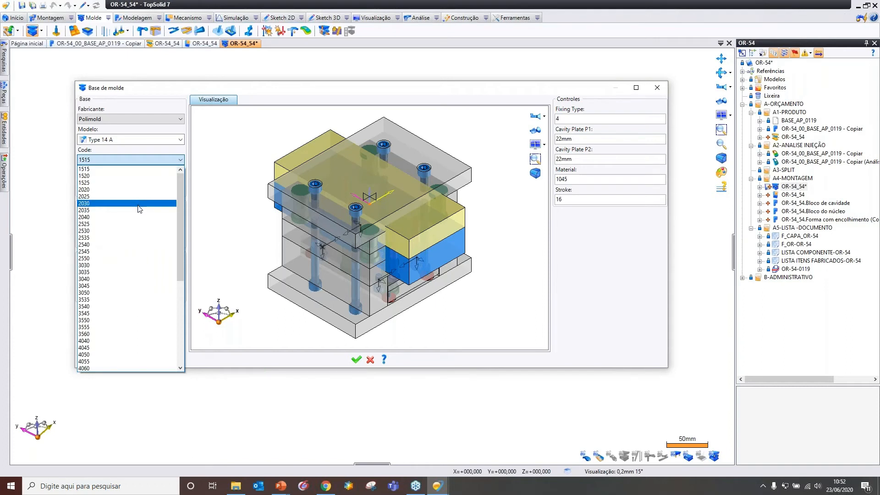
left_click(140, 204)
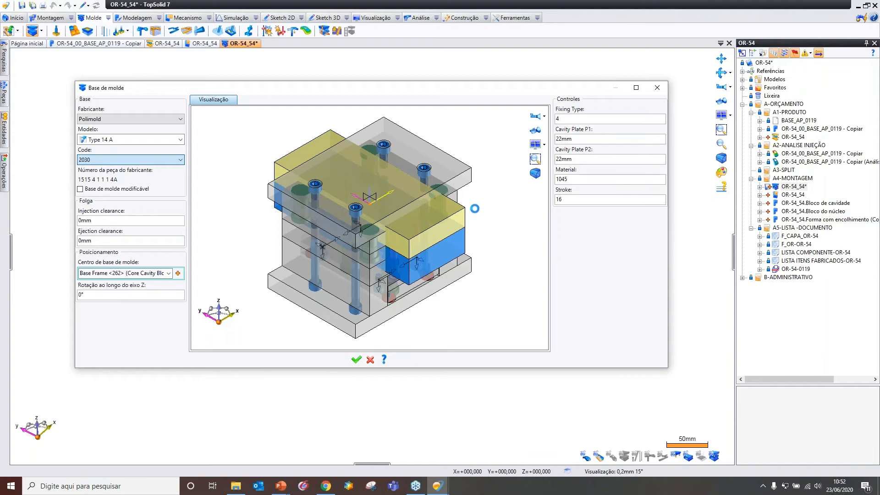
Choose code 2540 for the Polimold Type 14 A mold base and check how the blocks fit inside it
middle_click_drag(473, 204, 450, 208)
left_click(180, 160)
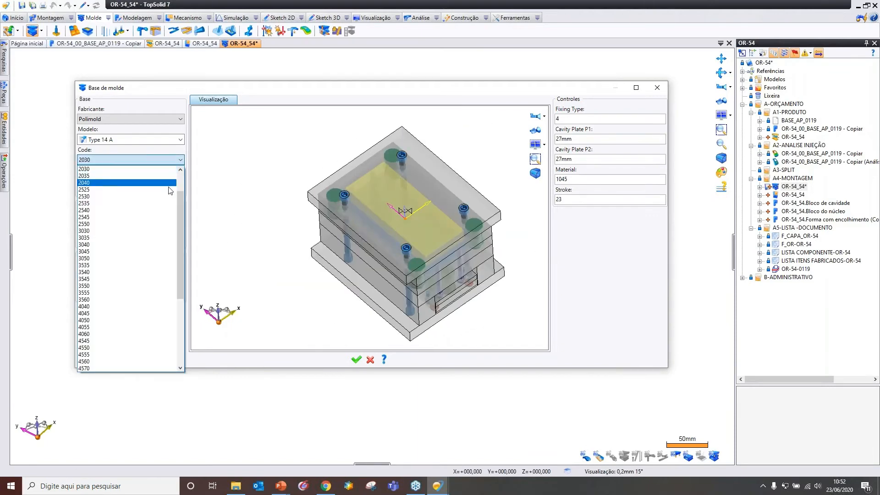
left_click(157, 210)
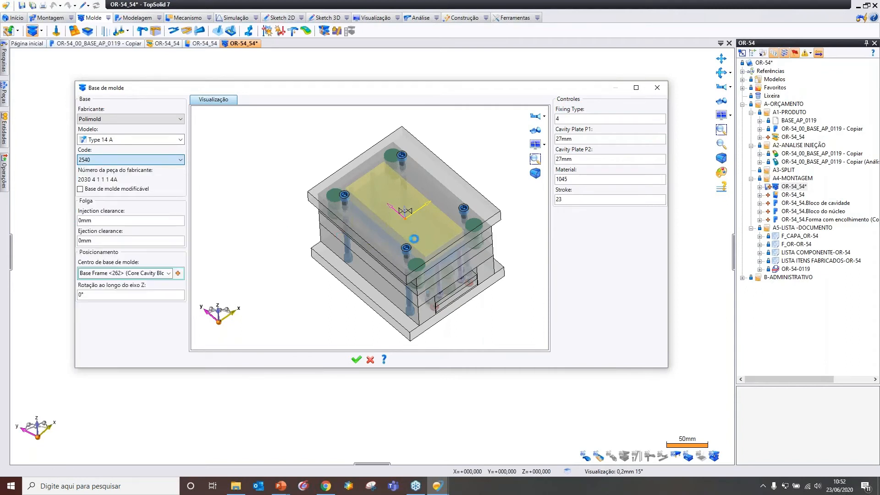
mouse_move(415, 239)
middle_mouse_down()
mouse_move(414, 217)
mouse_move(336, 209)
mouse_move(362, 196)
mouse_move(368, 256)
mouse_move(340, 245)
middle_mouse_up()
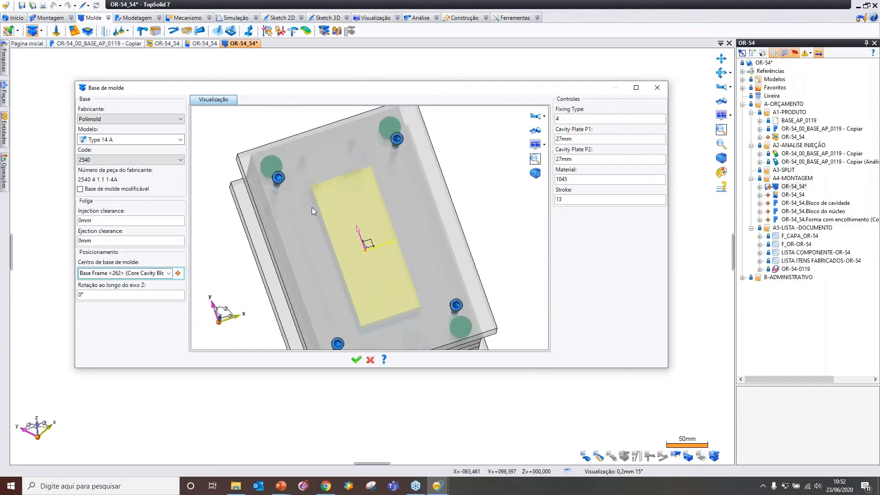
middle_click_drag(377, 192, 475, 233)
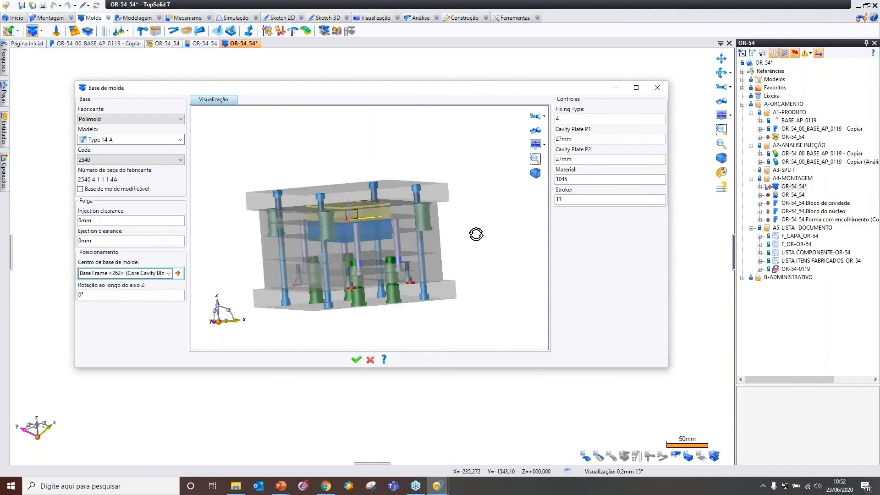
Set the mold base's cavity plate P1 to 66 mm and cavity plate P2 to 76 mm
left_click(595, 140)
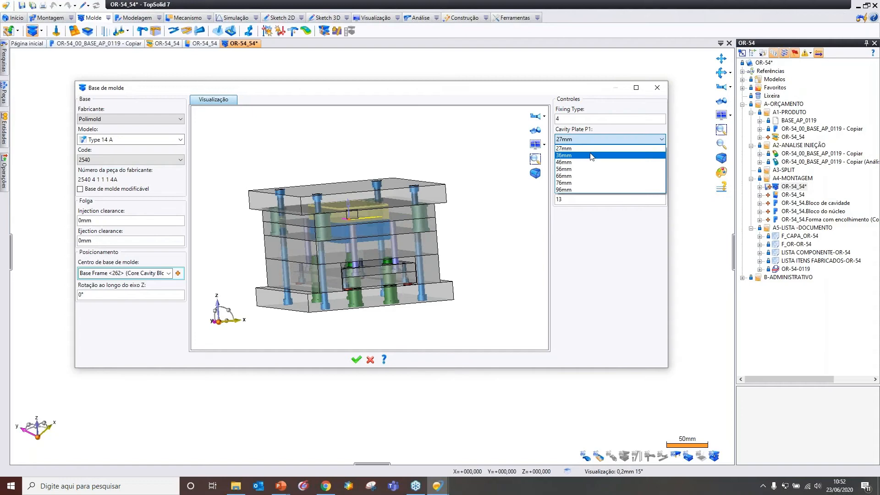
left_click(588, 175)
middle_click_drag(470, 216, 469, 179)
scroll(470, 182, "up", 2)
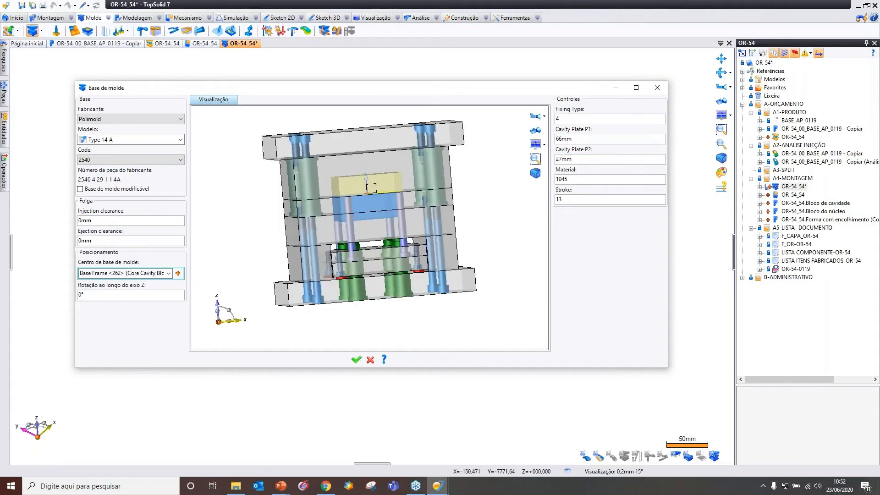
left_click(583, 163)
left_click(576, 206)
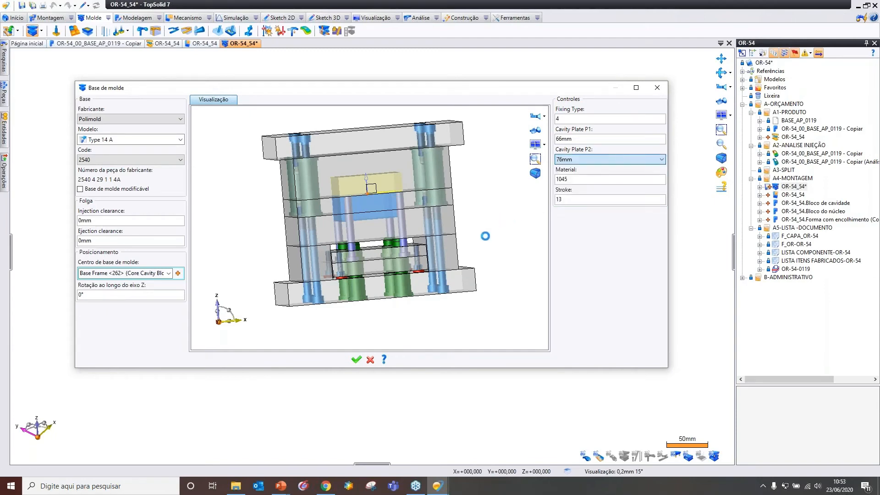
scroll(447, 229, "up", 2)
scroll(324, 224, "down", 2)
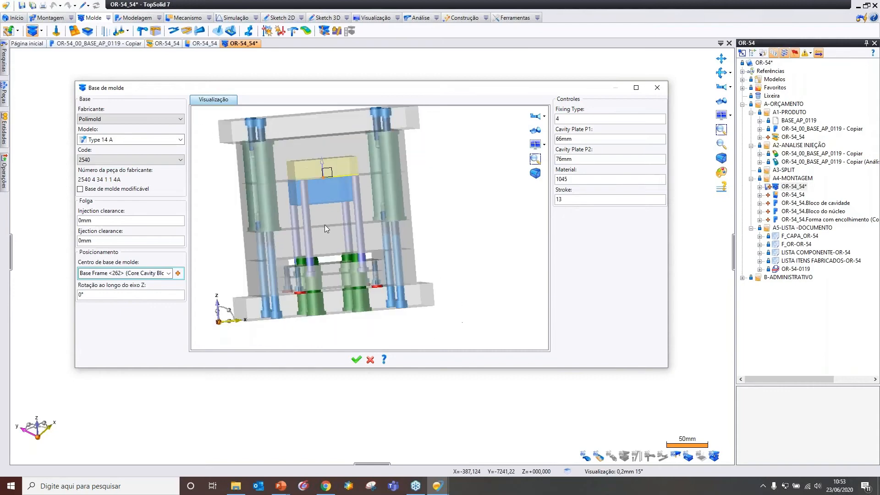
Set the mold base's stroke to 33
left_click(592, 200)
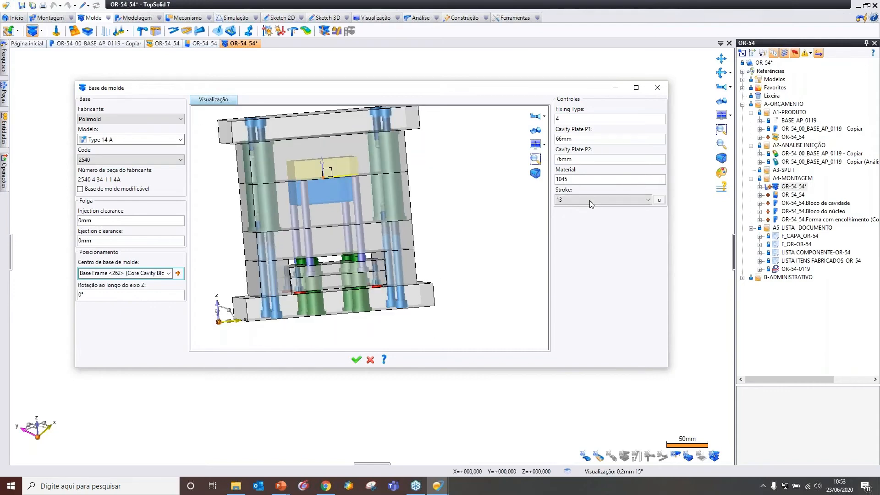
left_click(590, 200)
left_click(581, 216)
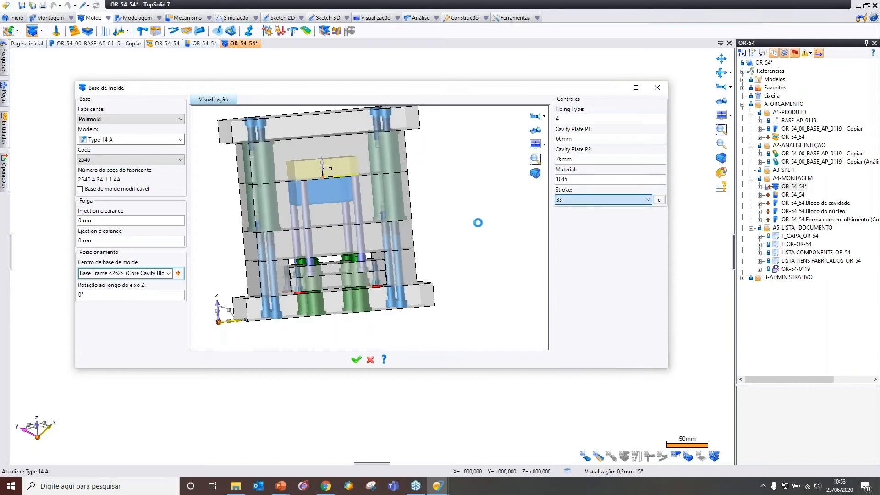
Insert the configured mold base, using the PLACA part template from MODELO DE PEÇA MISSLER for its plates
mouse_move(452, 202)
middle_mouse_down()
mouse_move(495, 224)
mouse_move(479, 229)
mouse_move(474, 192)
mouse_move(447, 198)
mouse_move(477, 208)
mouse_move(471, 197)
mouse_move(477, 216)
mouse_move(458, 216)
mouse_move(453, 254)
mouse_move(456, 210)
mouse_move(464, 243)
middle_mouse_up()
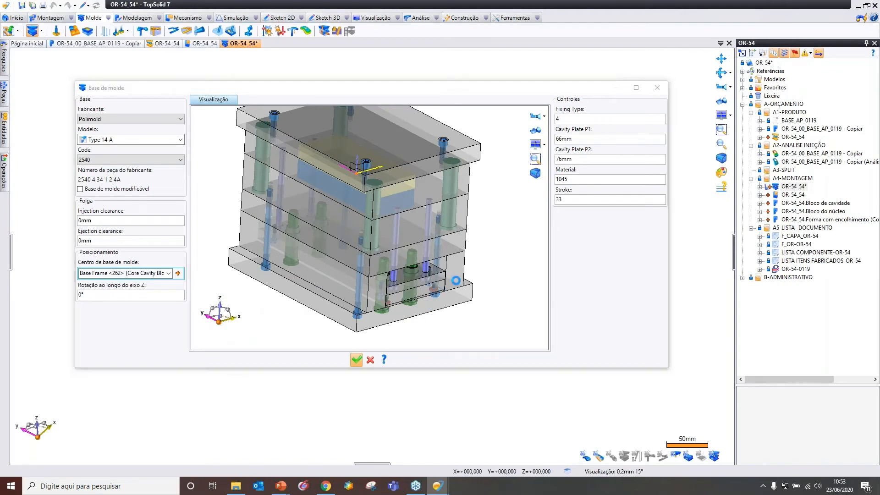
left_click(280, 199)
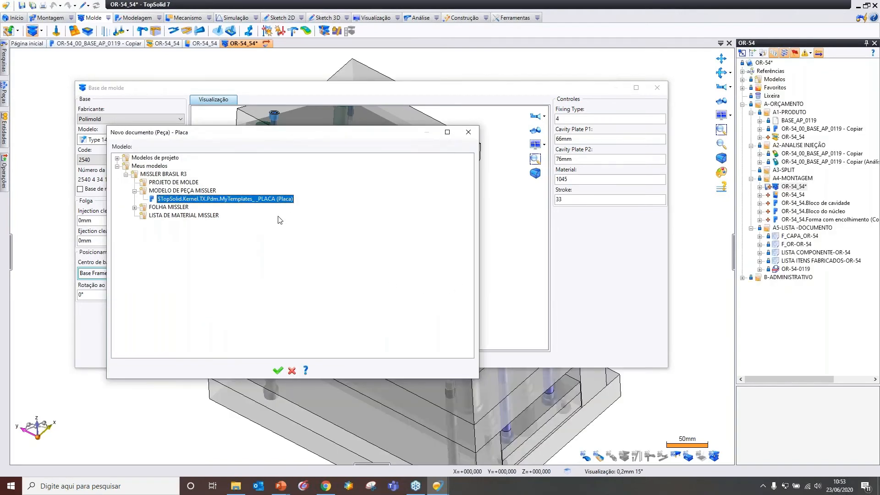
left_click(277, 370)
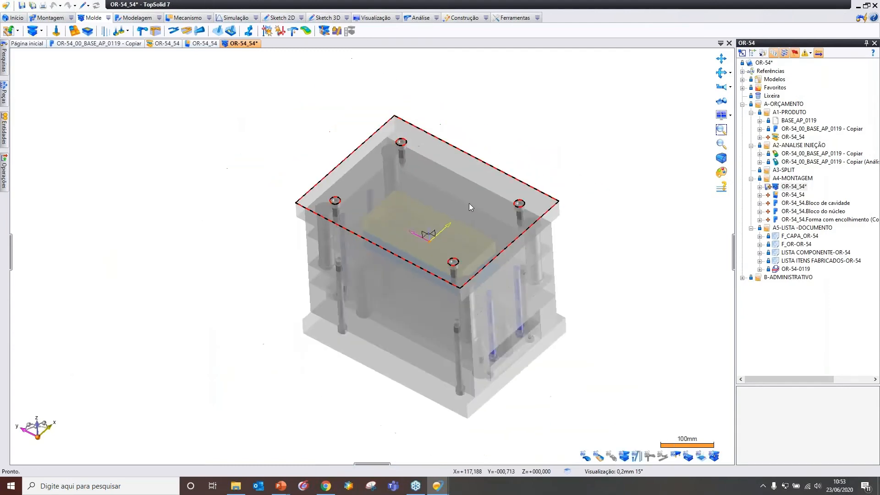
Hide the mold's upper half and the cavity blocks to look at the lower plates and molded parts
middle_click_drag(468, 202, 381, 181)
middle_click_drag(403, 275, 424, 243)
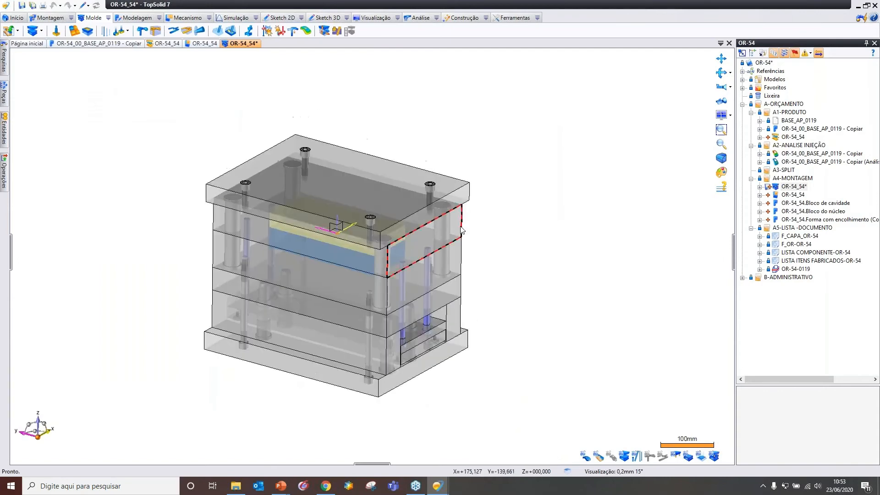
left_click(677, 456)
middle_click_drag(517, 284, 586, 266)
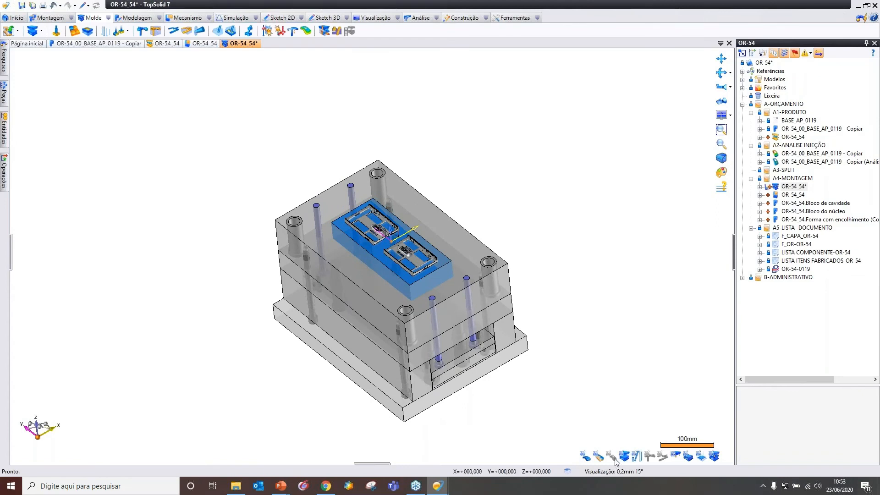
left_click(598, 456)
middle_click_drag(580, 352, 591, 341)
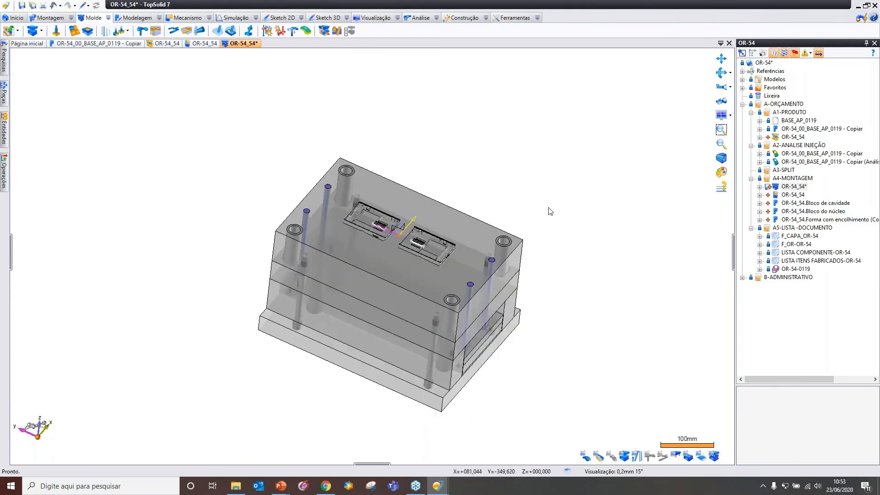
Switch the mold assembly to the detailed representation (Representação detalhada) and display its lower half without the blocks
left_click(506, 21)
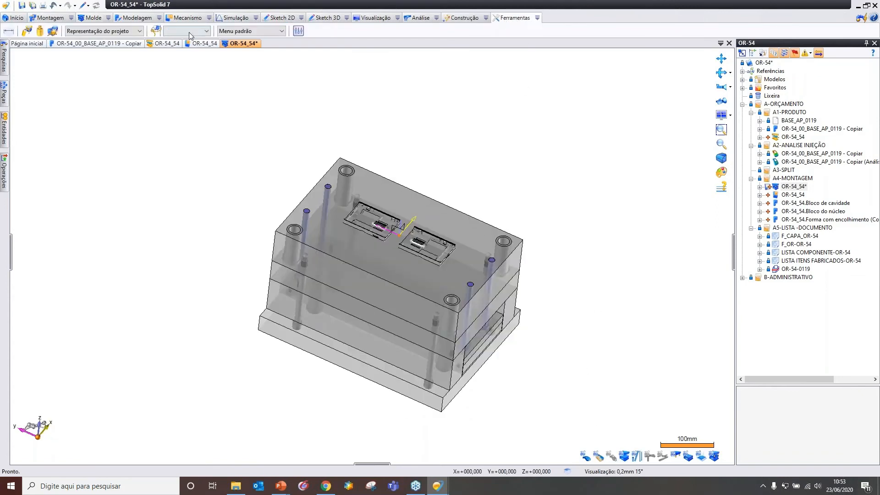
left_click(125, 31)
left_click(120, 41)
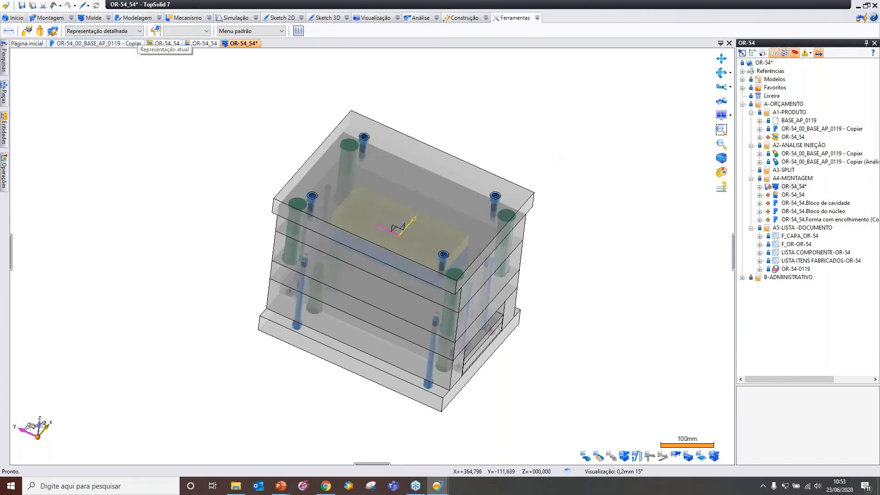
left_click(597, 456)
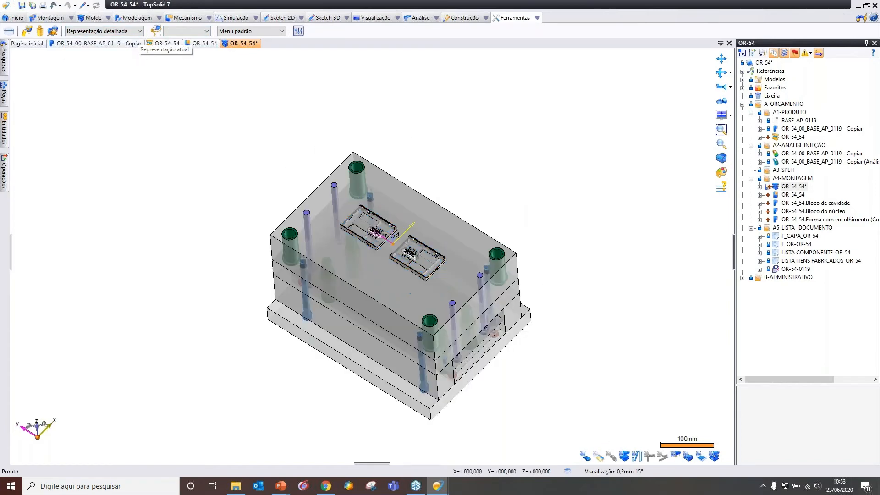
Apply the cavity process from both CAVIDADE blocks to plates P1 and P2, with 16 mm block and 14 mm pocket edge radii
left_click(93, 17)
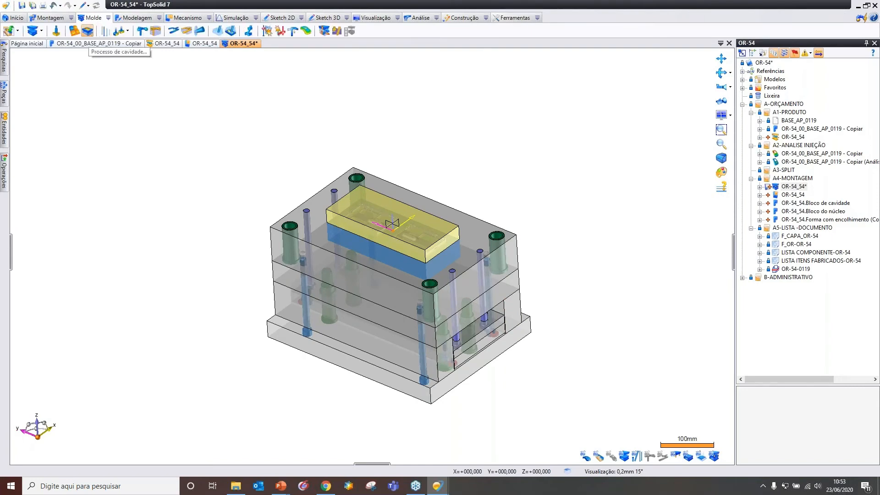
left_click(87, 30)
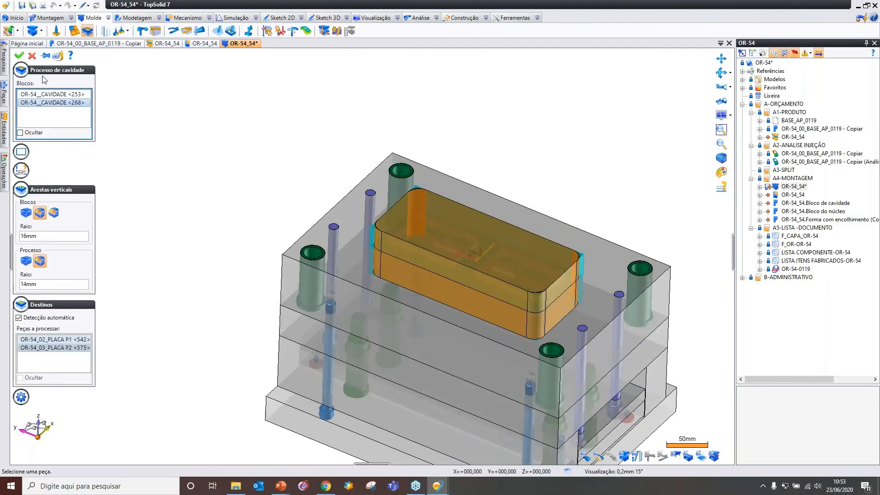
left_click(18, 56)
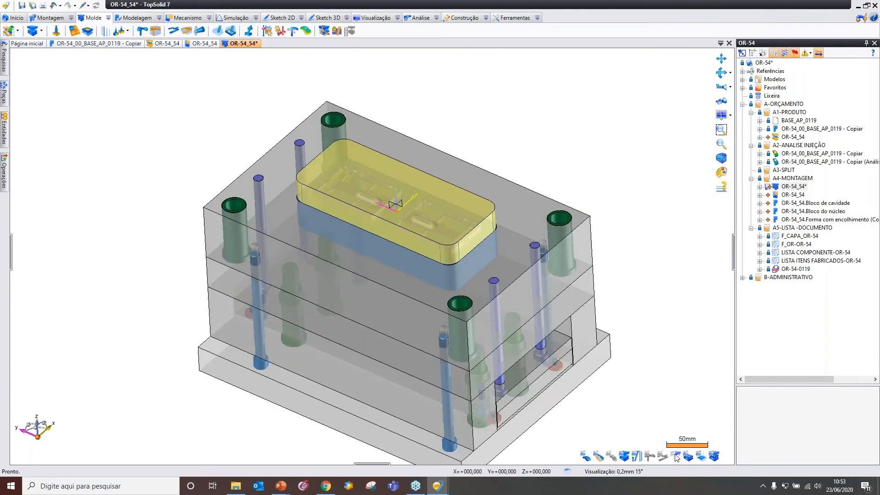
Hide the upper cavity block so the core side is exposed, and save the mold document
left_click(675, 455)
middle_click_drag(654, 353, 499, 316)
middle_click_drag(553, 272, 569, 250)
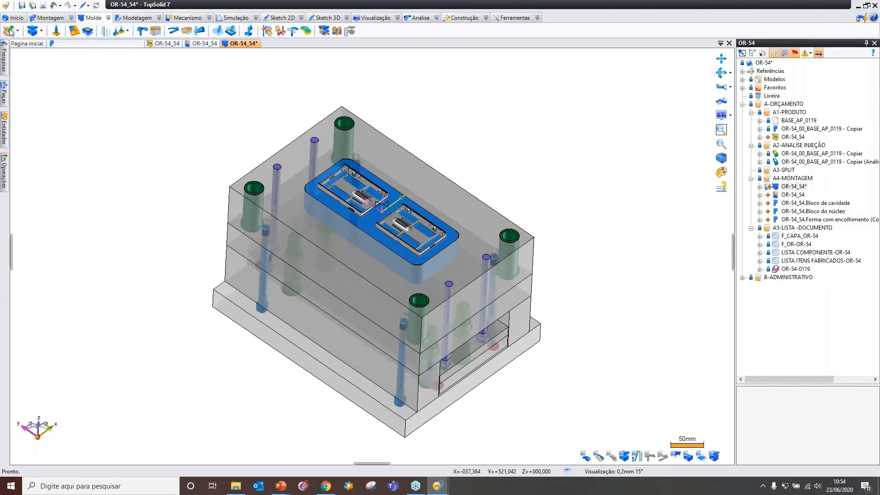
left_click(21, 6)
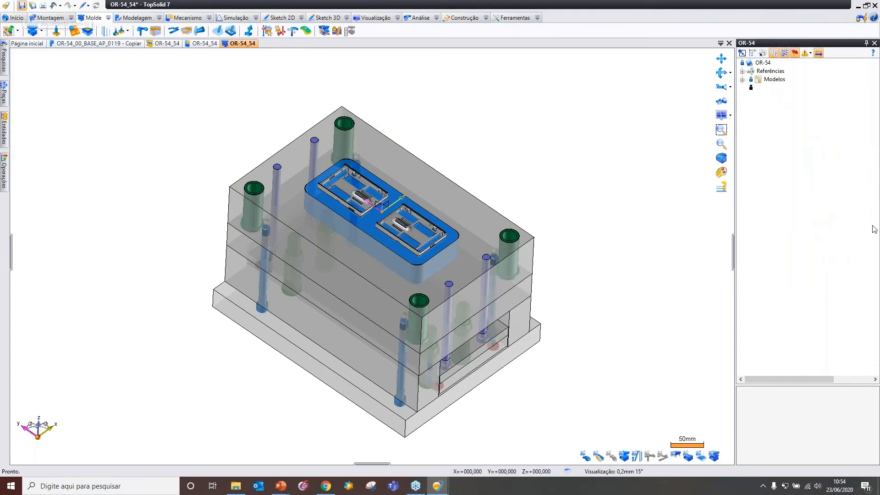
Examine the lower half of the mold with the rounded core block seated in its plate
right_click(239, 43)
left_click(574, 163)
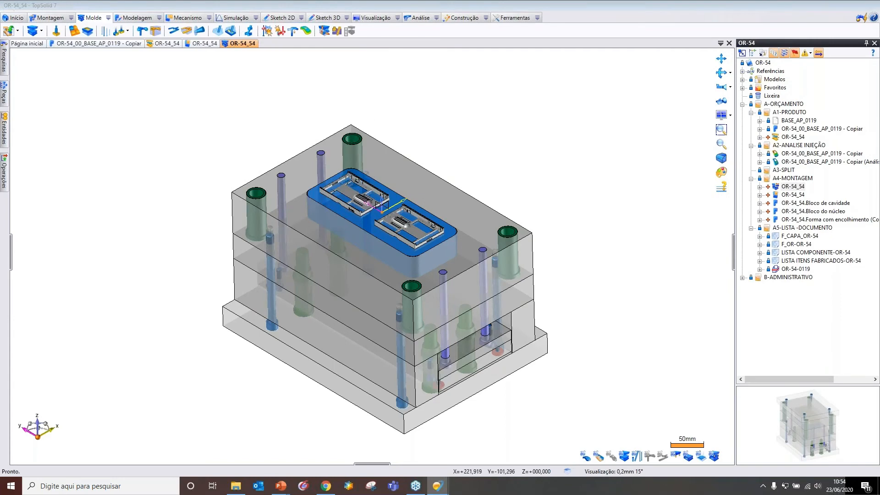
middle_click_drag(573, 163, 518, 187)
scroll(430, 239, "up", 2)
middle_click_drag(430, 238, 499, 320)
scroll(464, 303, "down", 1)
scroll(487, 266, "down", 1)
middle_click_drag(487, 260, 480, 249)
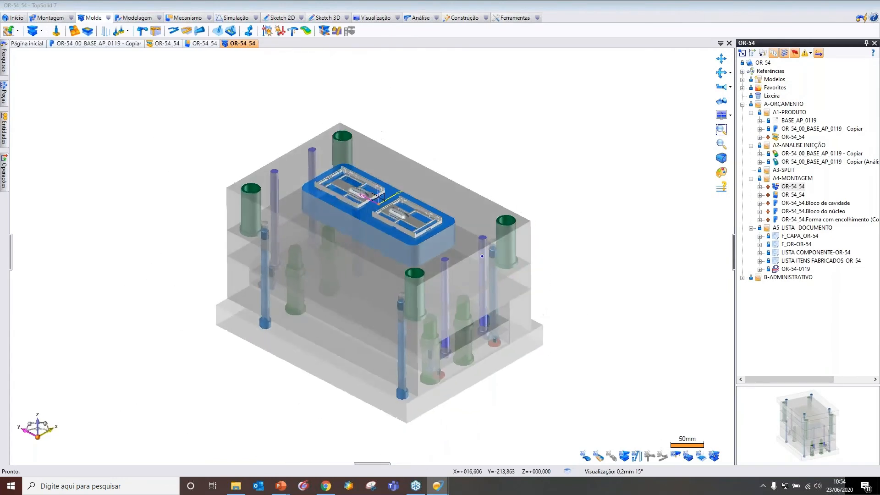
Create a bill of materials of the OR-54_54 mold assembly from the LISTA ORÇAMENTO GLOBAL MISSLER template, using the detailed representation
right_click(240, 45)
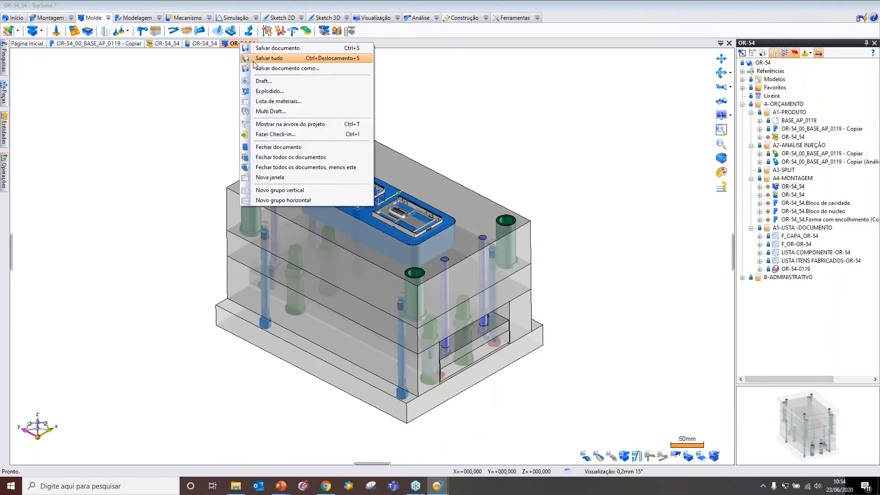
left_click(280, 102)
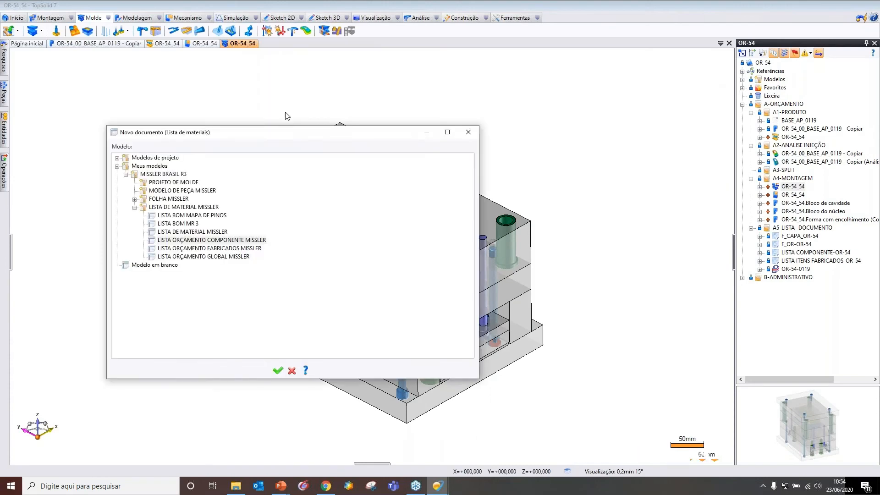
left_click(233, 257)
left_click(277, 369)
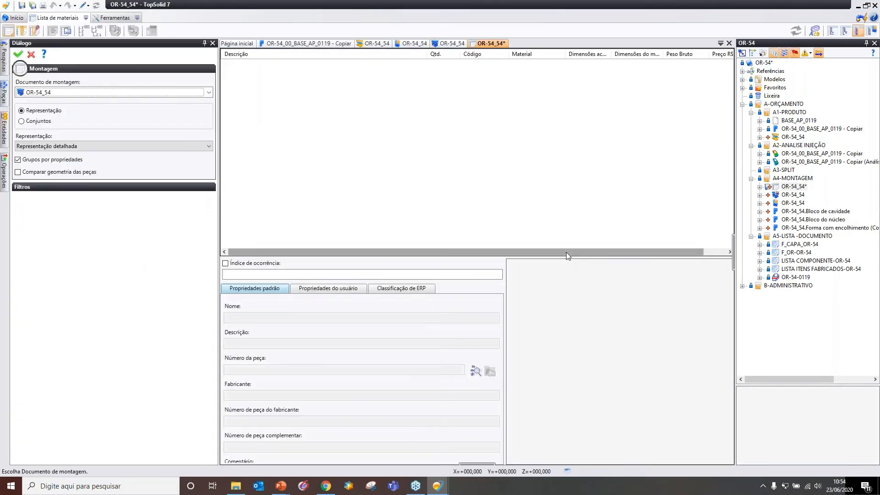
left_click(19, 54)
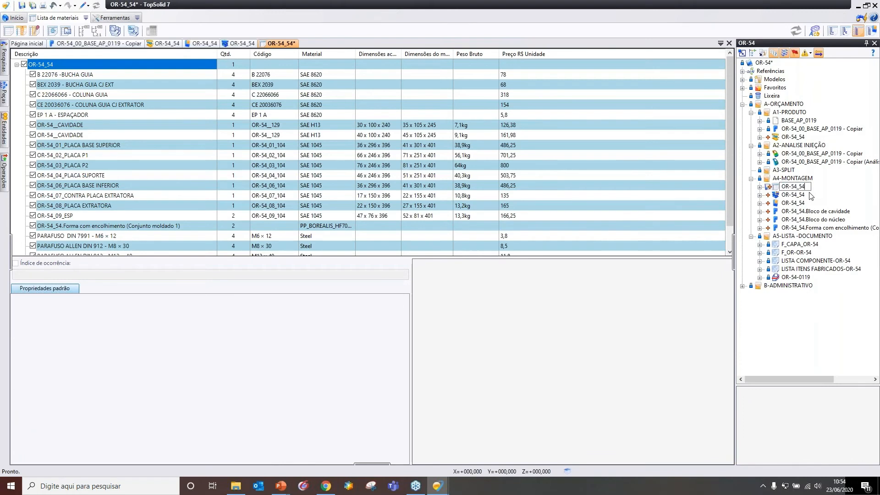
Rename the new bill of materials document as OR-54_54-GLOBAL
type("-")
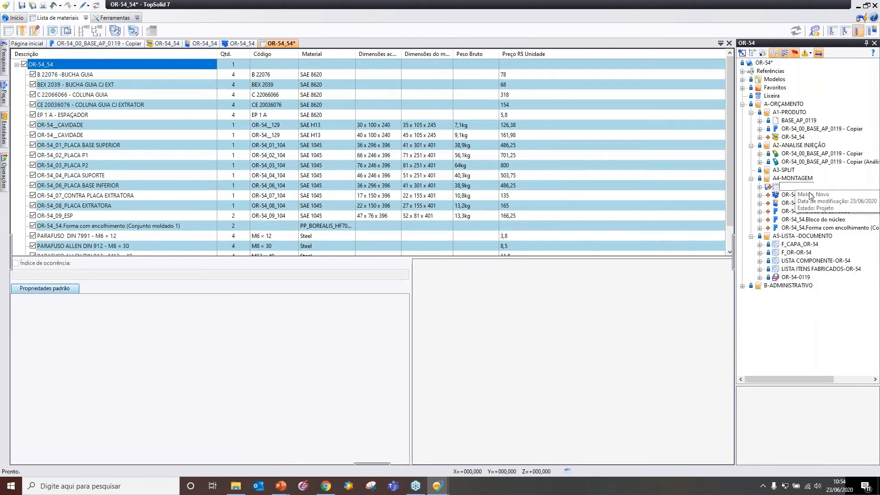
type("GLOBAL")
key("Return")
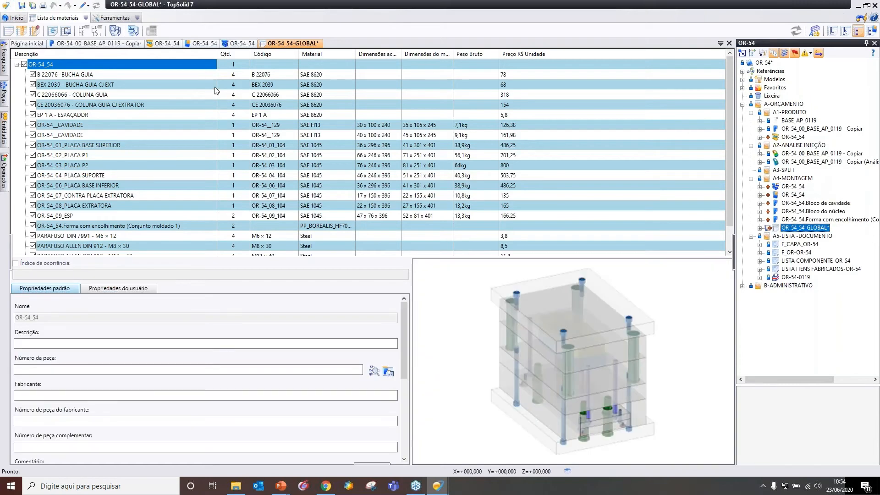
Preview plate OR-54_03_PLACA P2 from the bill of materials and inspect its machined pocket
left_click(85, 166)
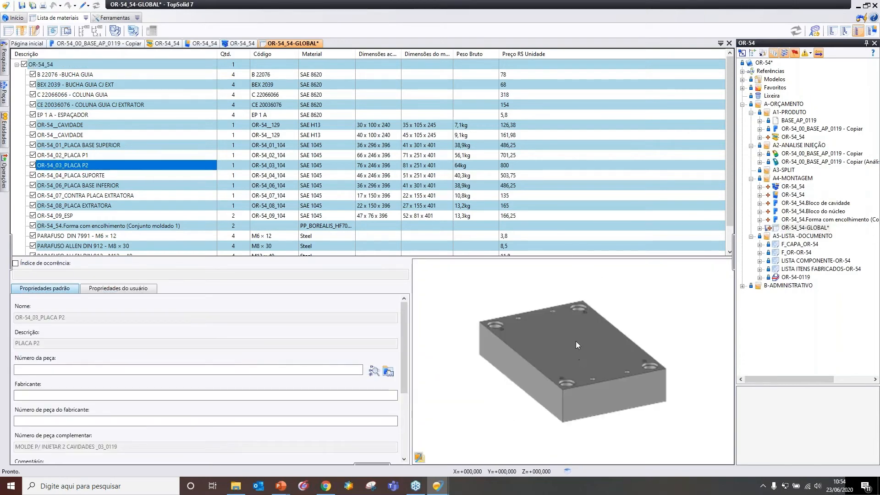
left_click(562, 361)
middle_click_drag(562, 361, 569, 332)
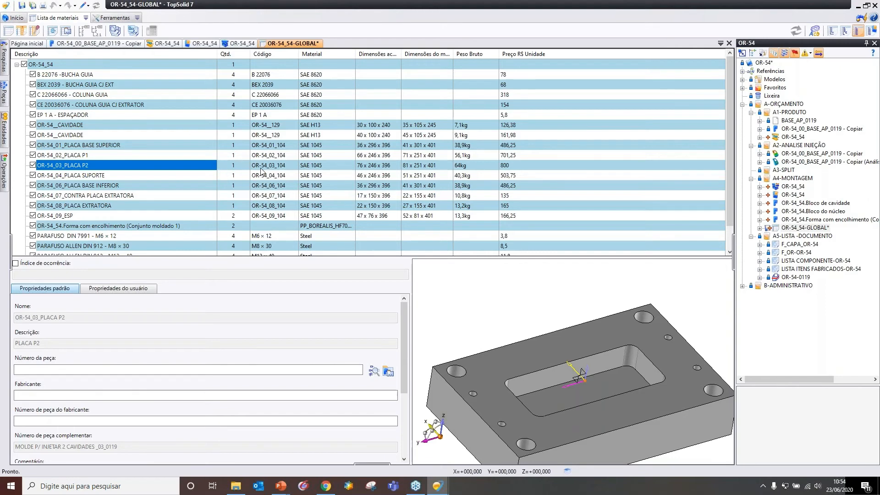
middle_click_drag(626, 324, 570, 334)
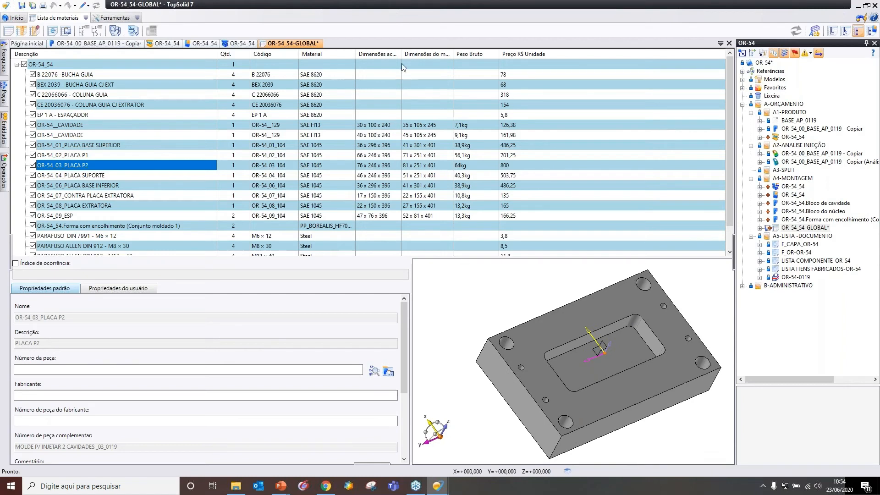
Widen the finished-dimensions column of the global bill of materials and inspect plate P2 from several angles
left_click_drag(401, 51, 421, 51)
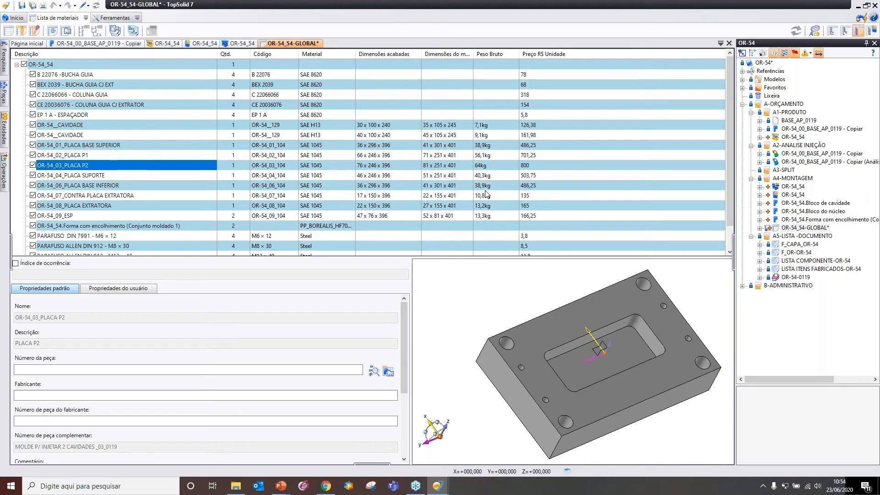
middle_click_drag(646, 355, 602, 335)
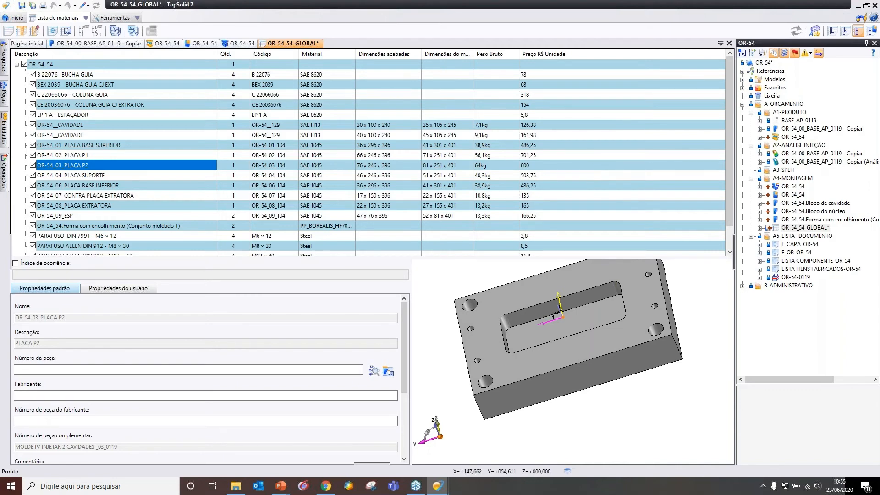
middle_click_drag(523, 301, 606, 312)
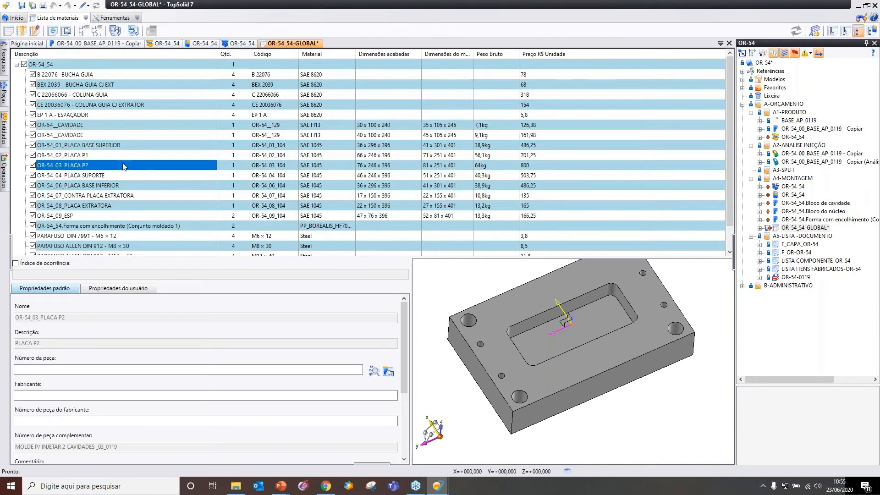
Preview the guide column C 22066066 from the bill of materials and inspect its shape
left_click(91, 97)
middle_click_drag(524, 321, 595, 355)
scroll(544, 337, "up", 3)
scroll(570, 323, "up", 3)
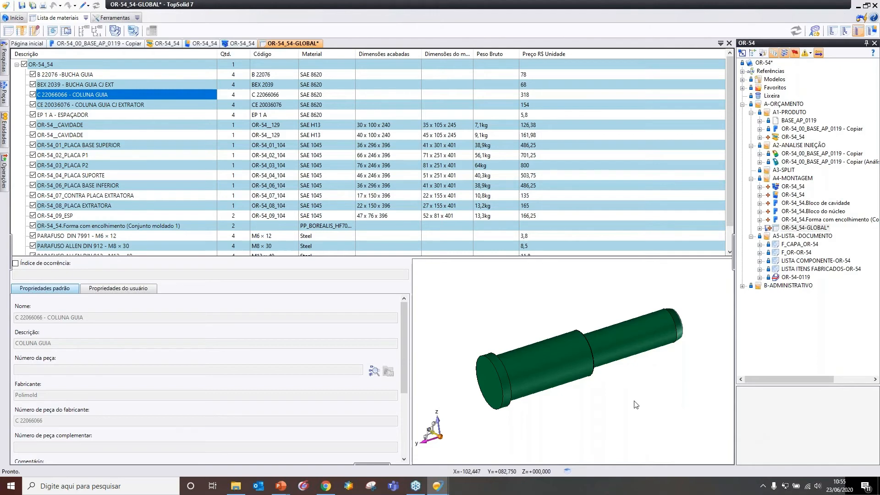
middle_click_drag(636, 405, 600, 373)
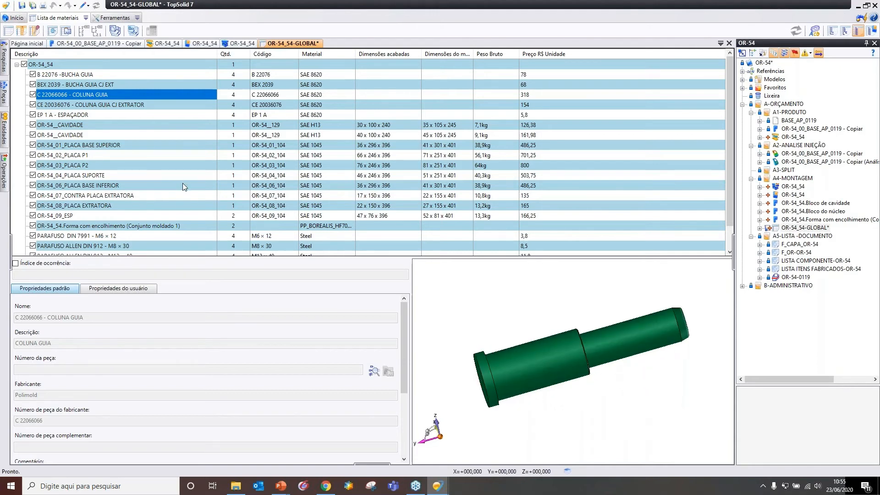
Create a bill of materials of the OR-54_54 mold assembly from the LISTA ORÇAMENTO FABRICADOS MISSLER template and name it OR-54_54-- FABRICADOS
left_click(241, 44)
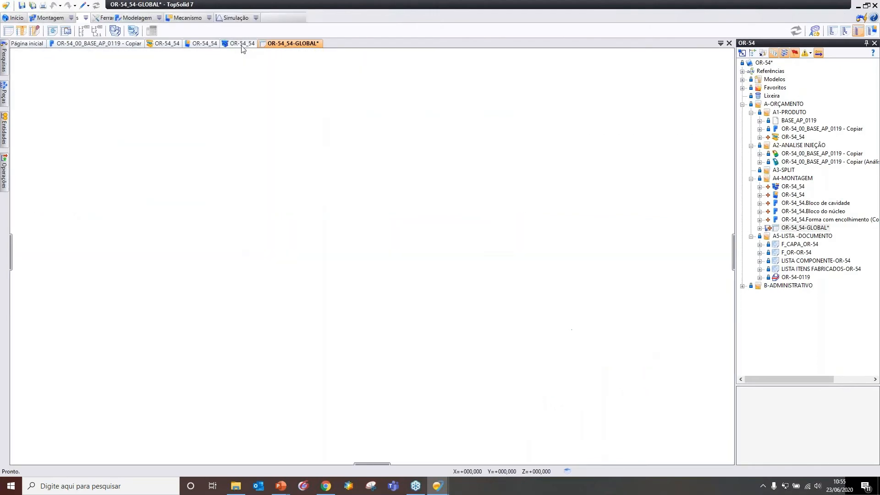
right_click(248, 46)
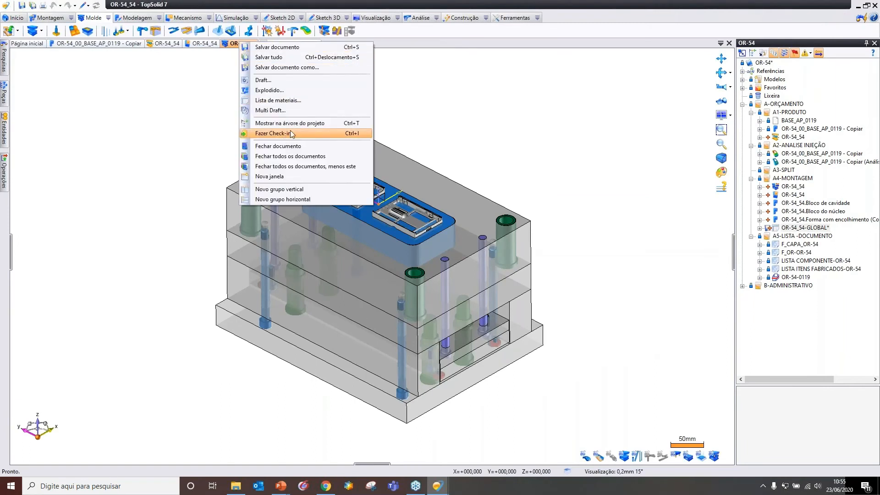
left_click(290, 101)
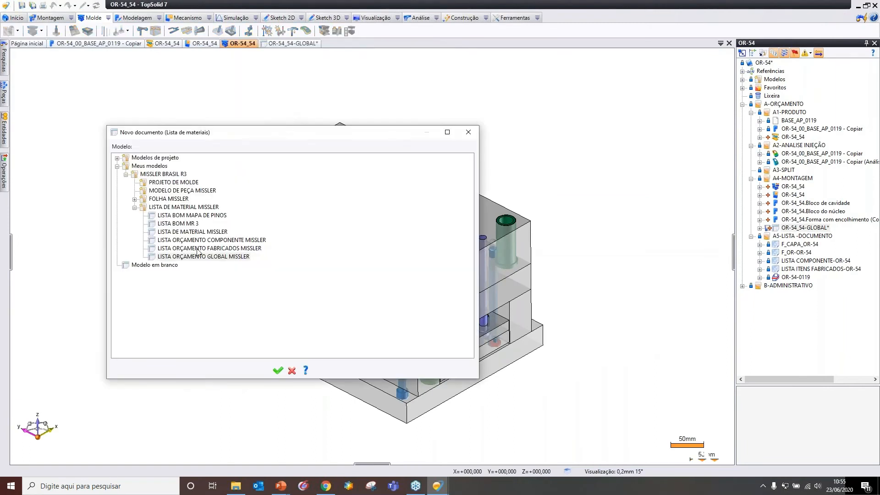
left_click(244, 250)
left_click(277, 370)
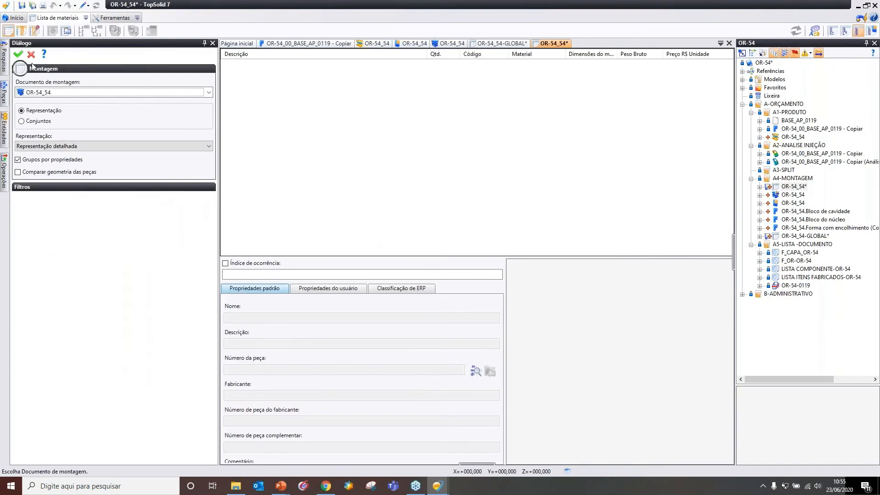
left_click(19, 55)
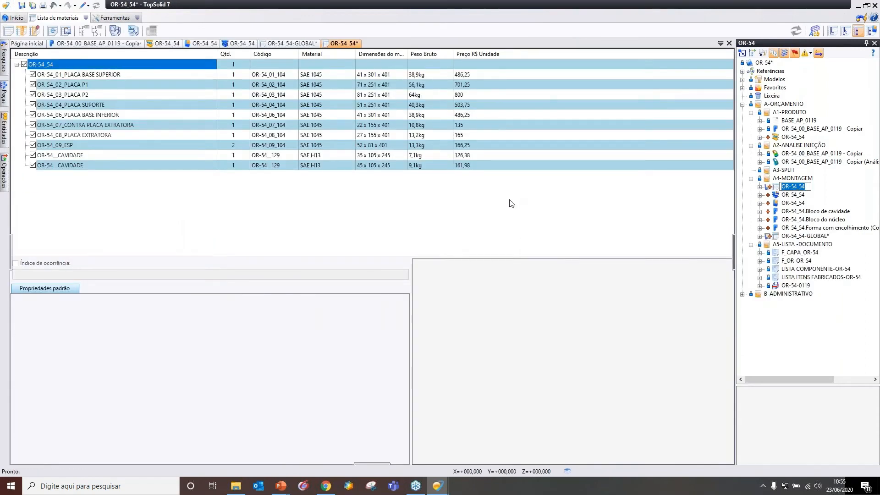
left_click(808, 188)
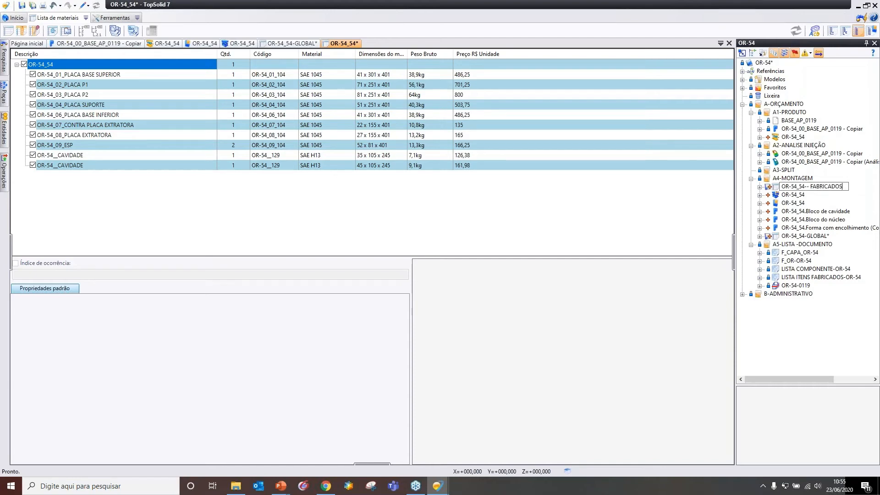
key("Return")
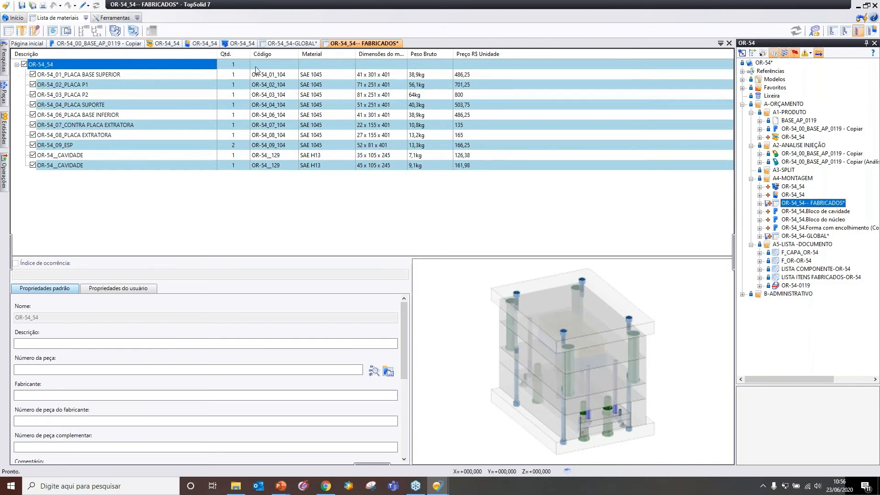
Create a bill of materials of the OR-54_54 mold assembly from the LISTA ORÇAMENTO COMPONENTE MISSLER template
left_click(244, 44)
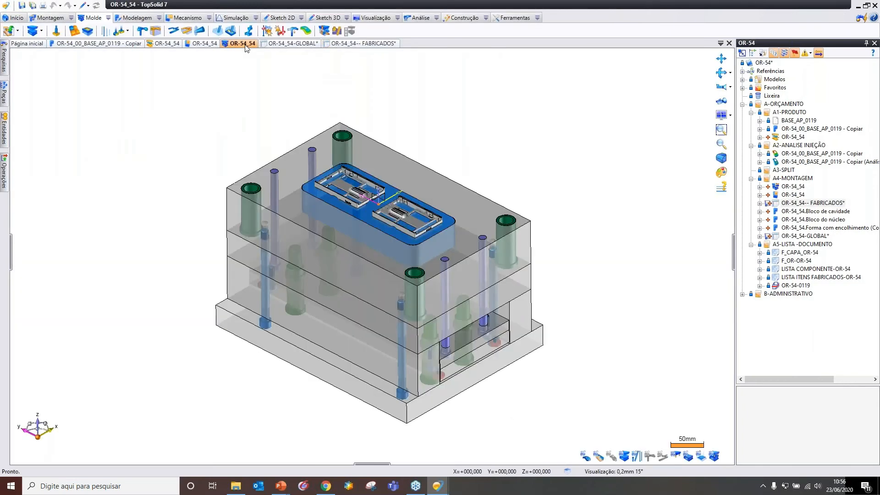
right_click(246, 47)
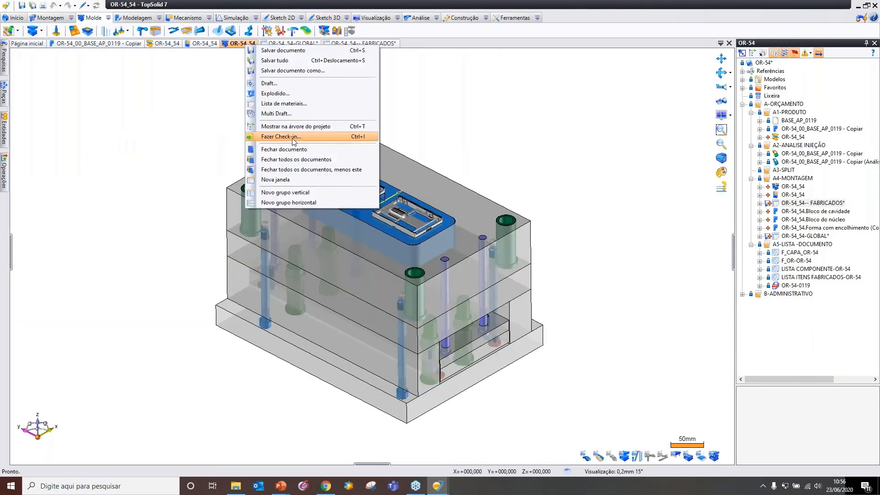
left_click(284, 104)
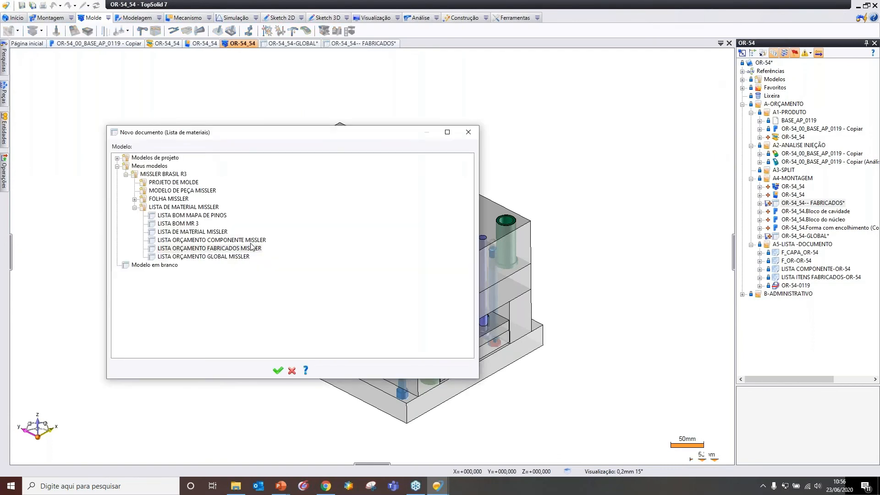
left_click(255, 240)
left_click(279, 370)
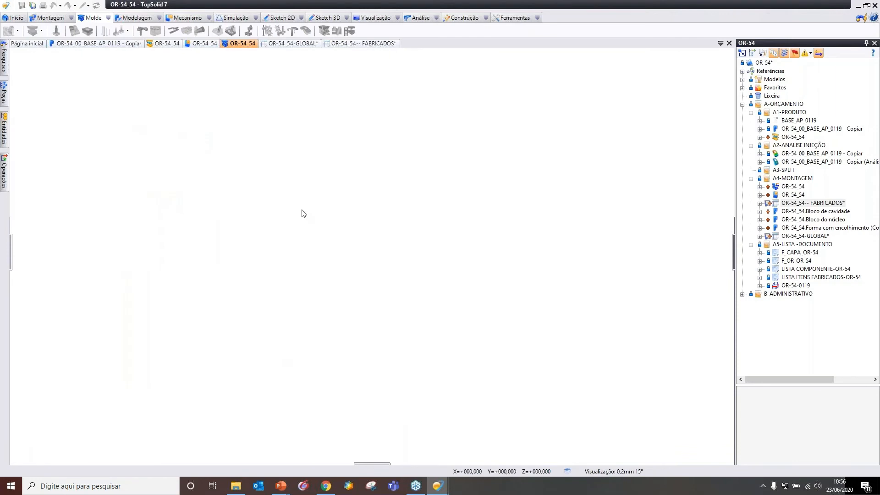
left_click(18, 54)
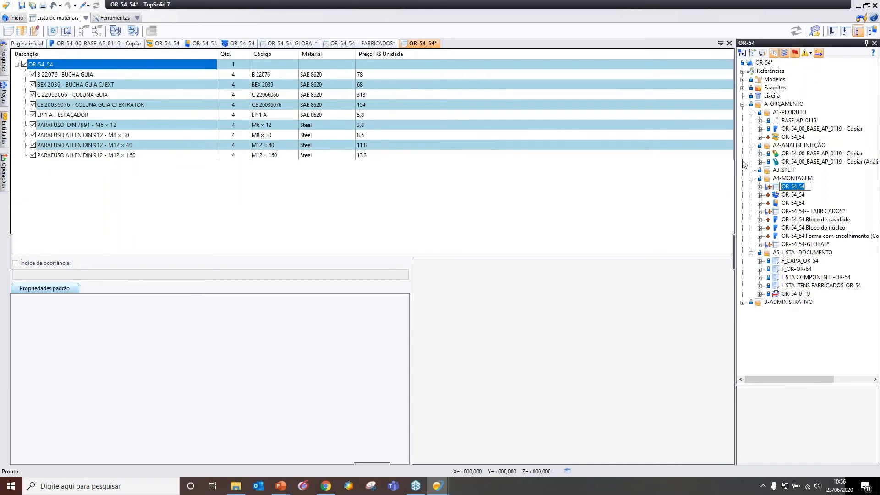
Rename the new component bill of materials as OR-54_54- COMPONENTE and save all open documents
left_click(806, 187)
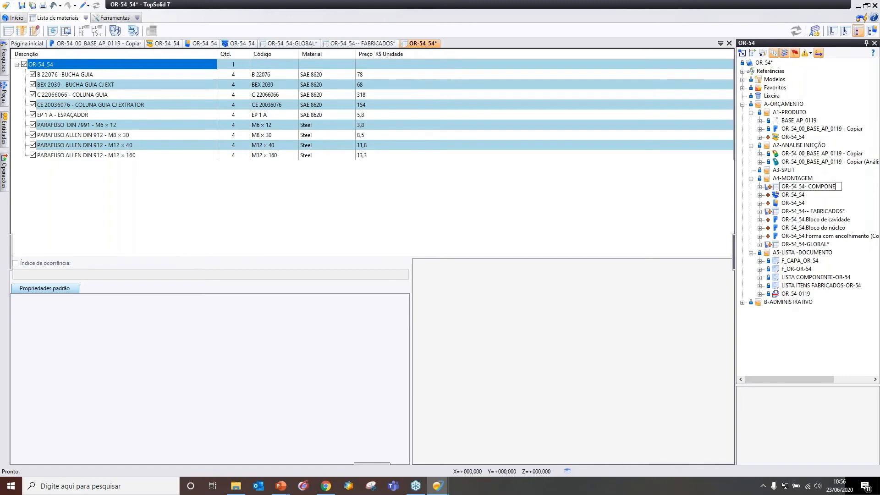
key("Return")
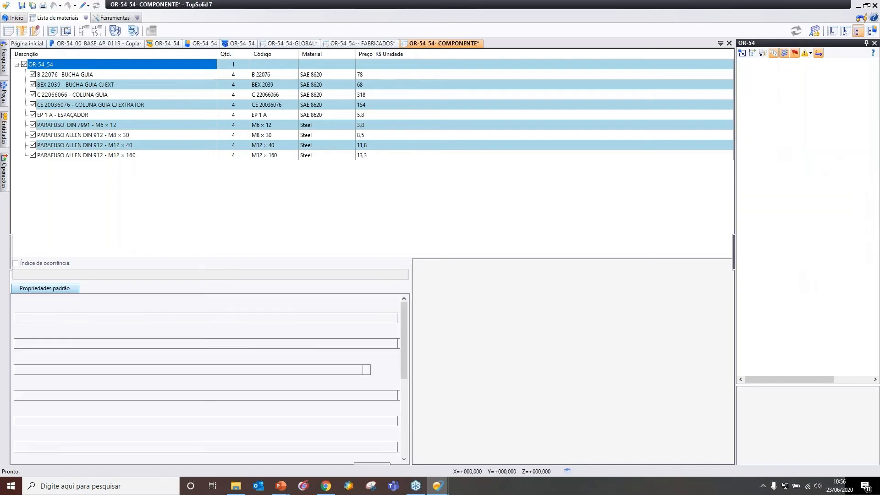
left_click(32, 6)
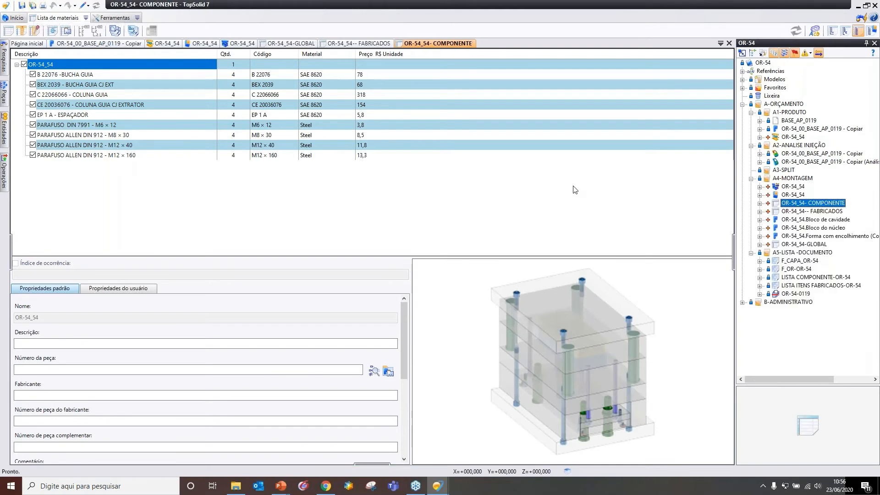
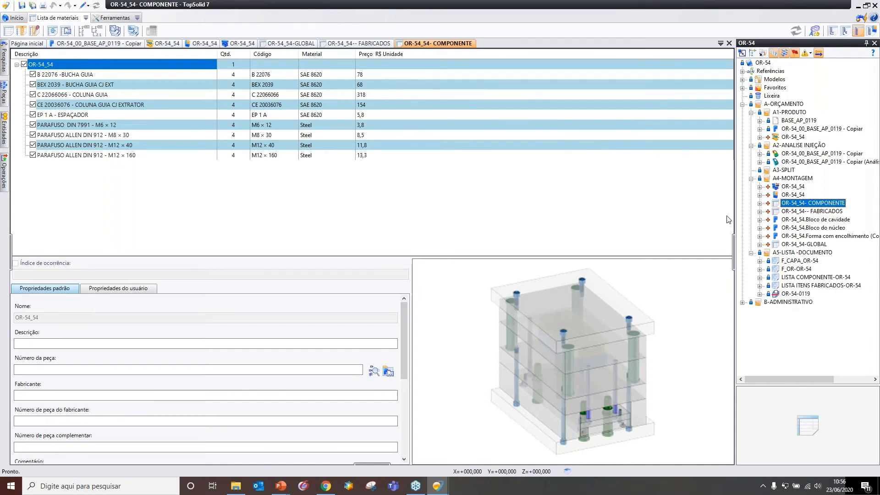
Insert the COMPONENTE bill of materials into the LISTA COMPONENTE-OR-54 sheet and the FABRICADOS one into LISTA ITENS FABRICADOS-OR-54
double_click(817, 278)
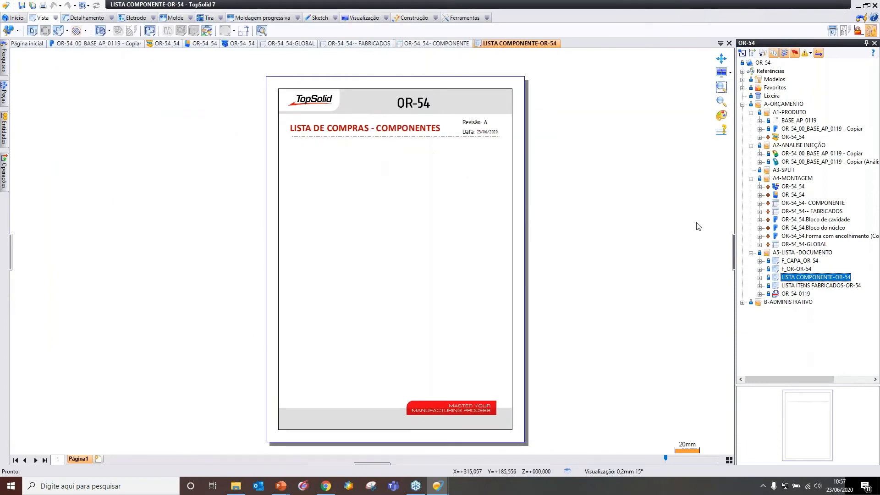
left_click_drag(832, 204, 430, 198)
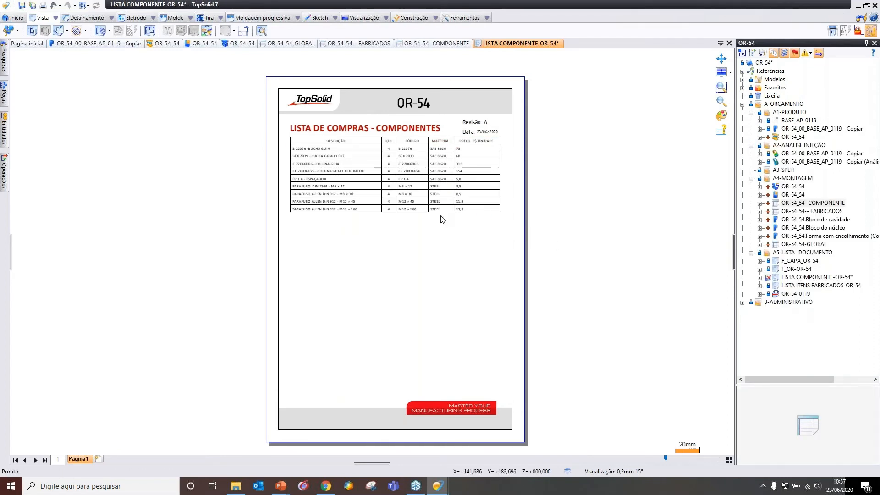
left_click(838, 286)
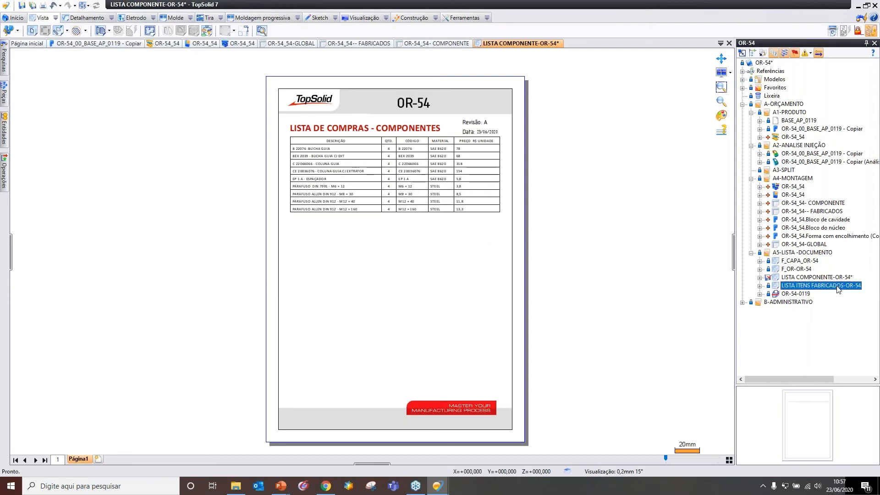
double_click(837, 286)
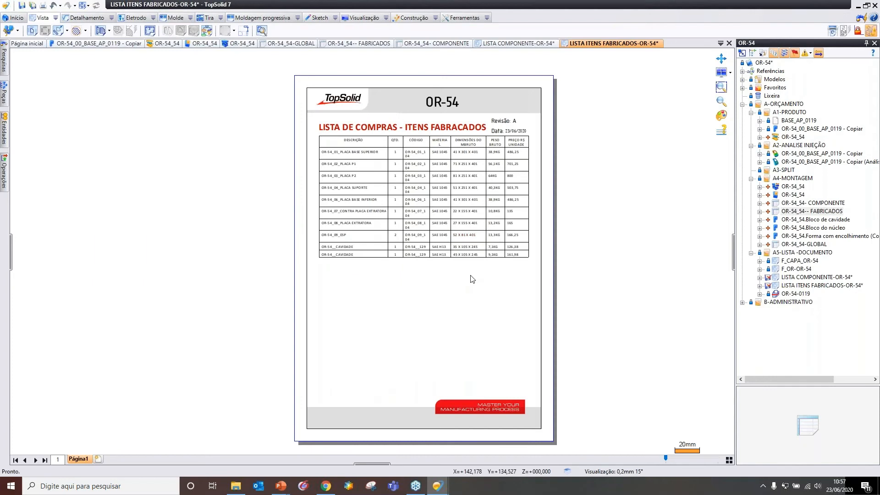
Set OR-54_00_BASE_AP_0119 - Copiar as the source document of the main set in the F_CAPA_OR-54 cover sheet
double_click(794, 261)
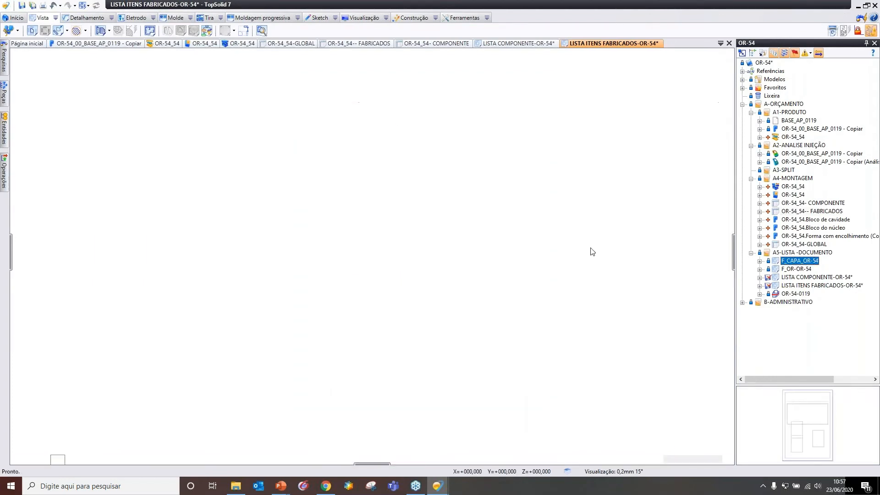
left_click(4, 174)
left_click(6, 134)
left_click(26, 142)
right_click(71, 151)
left_click(94, 162)
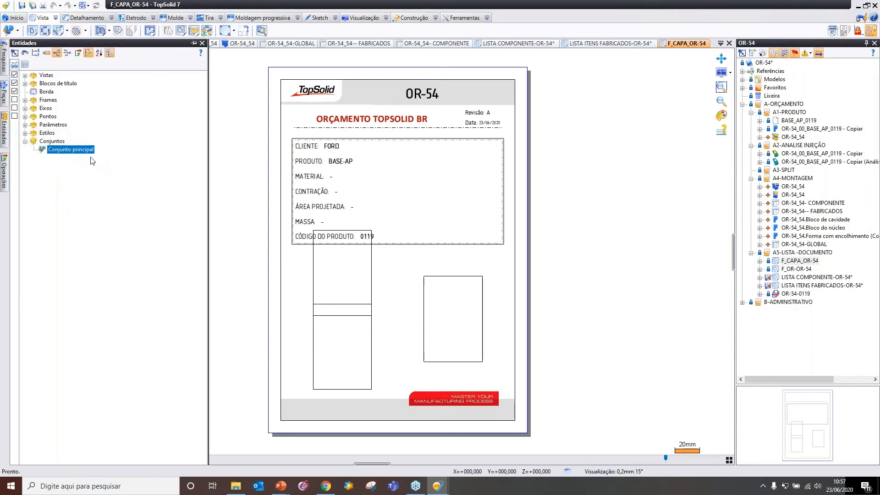
left_click(88, 93)
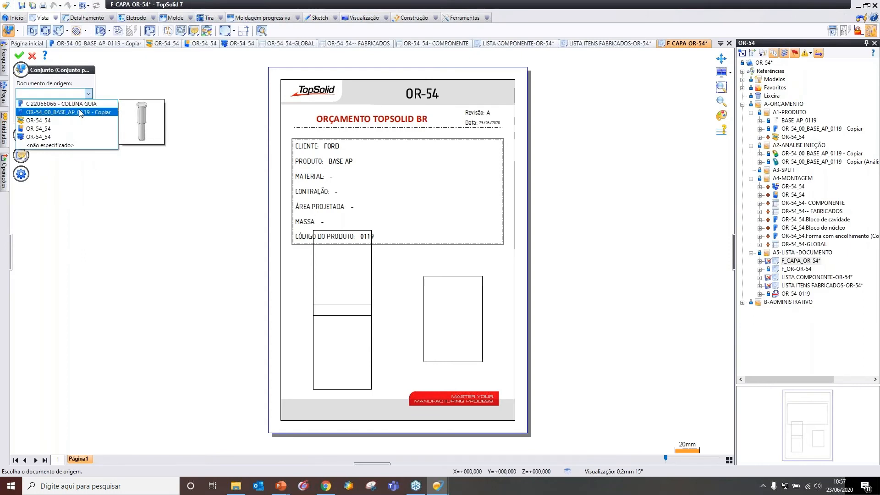
left_click(80, 112)
key("Return")
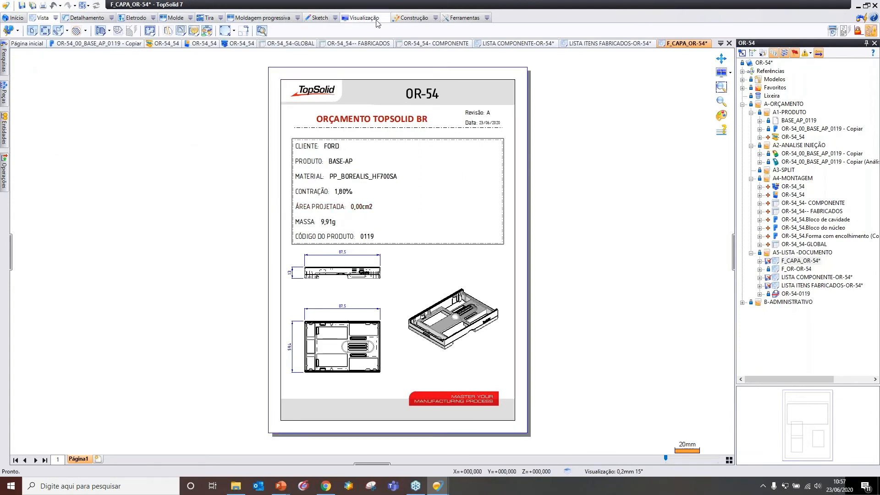
Switch to the OR-54_00_BASE_AP_0119 - Copiar part, expand its parameters and keep the entity tree pinned open
left_click(118, 44)
middle_click_drag(395, 184, 389, 213)
mouse_move(4, 132)
left_click(25, 158)
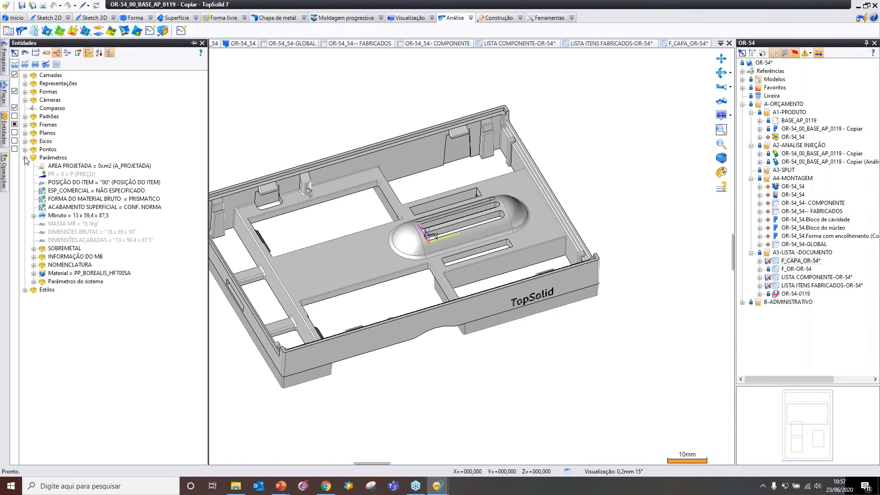
left_click(193, 43)
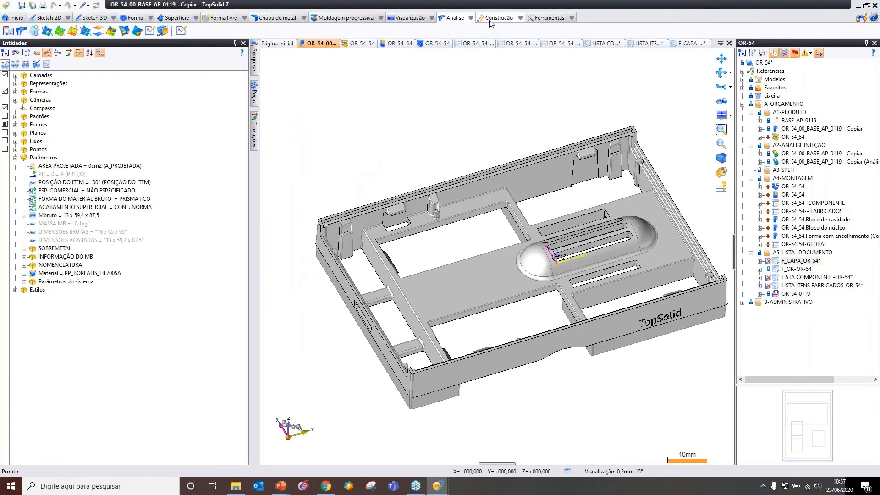
Analyze the projected area of the BASE_AP_0119 - Copiar shape along the absolute Z axis
left_click(163, 30)
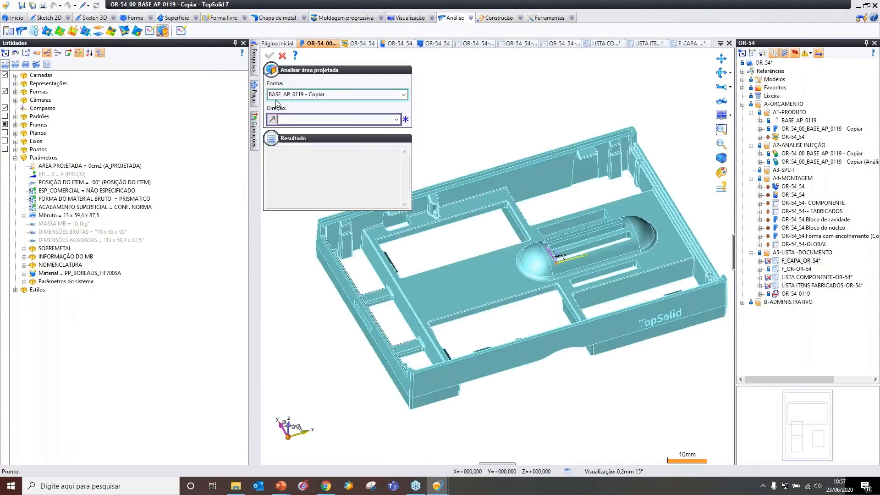
left_click(396, 119)
left_click(370, 137)
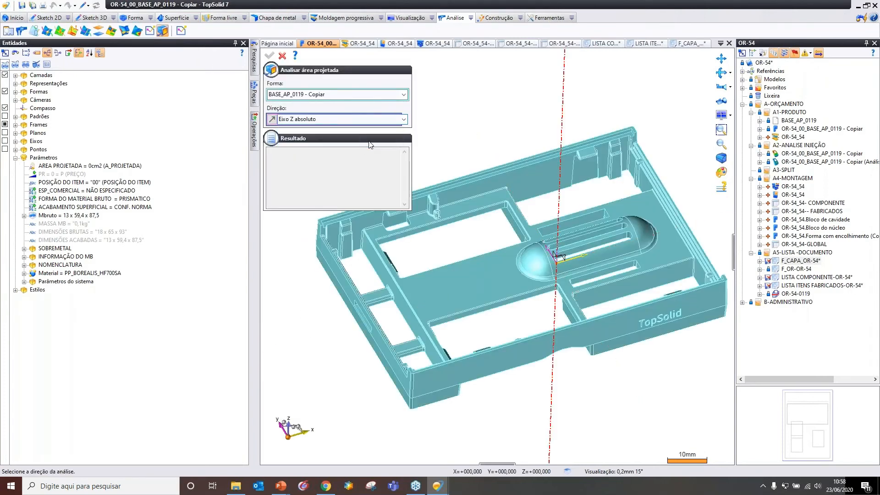
mouse_move(517, 150)
middle_mouse_down()
mouse_move(511, 129)
mouse_move(509, 143)
middle_mouse_up()
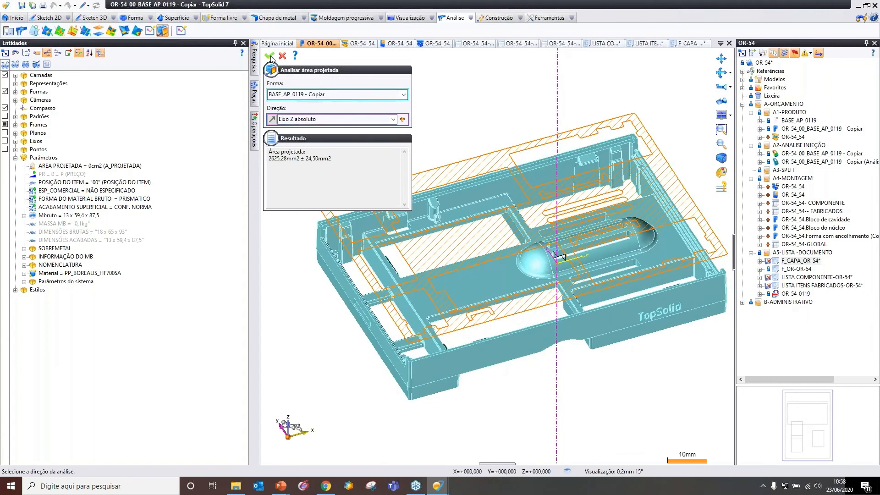
left_click(270, 56)
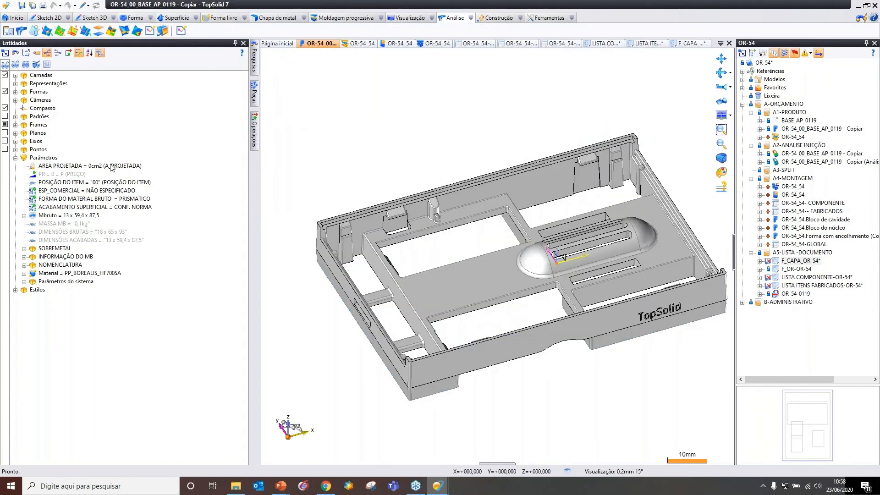
Set the AREA PROJETADA parameter of the BASE_AP_0119 - Copiar part to 26,25 cm2 and unpin the entity tree
right_click(111, 167)
left_click(135, 199)
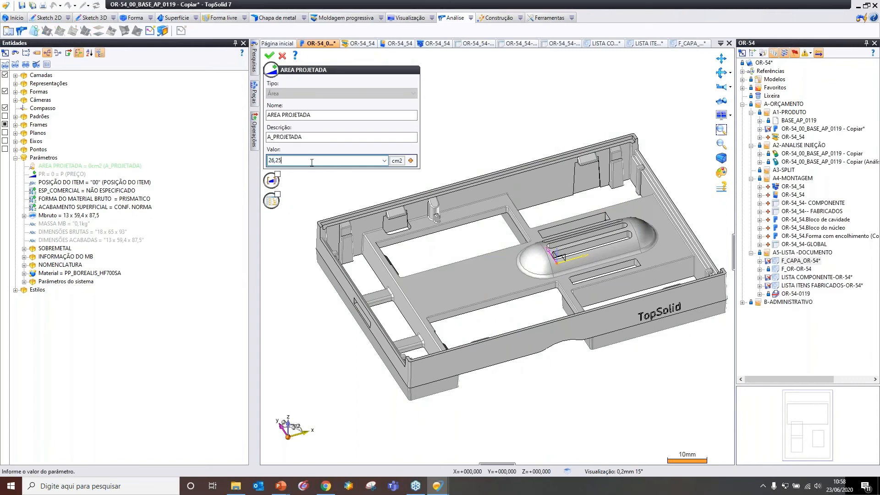
left_click(270, 55)
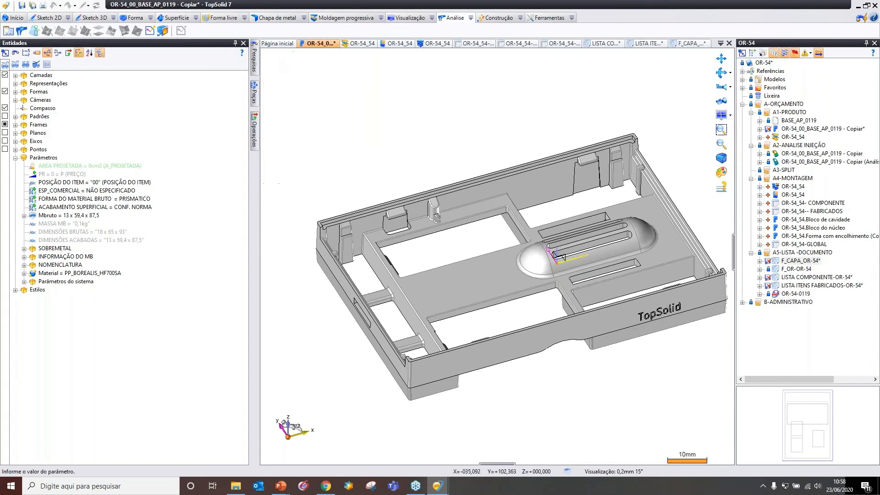
left_click(235, 43)
scroll(380, 135, "down", 2)
middle_click_drag(380, 137, 381, 142)
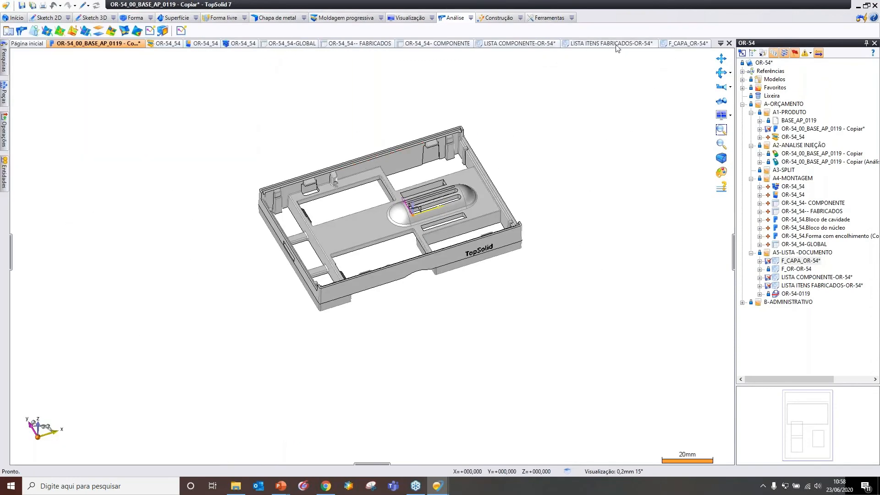
Review the product data on the F_CAPA_OR-54 cover sheet, including the projected area and mass
left_click(689, 44)
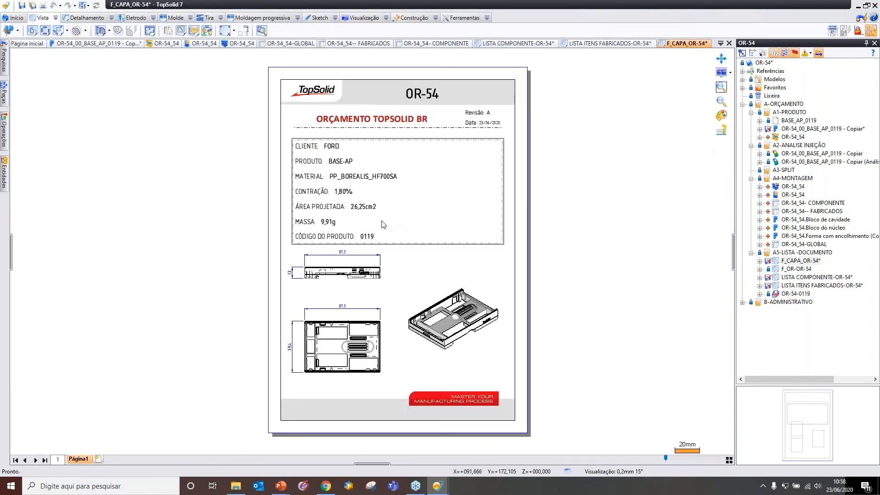
scroll(383, 224, "up", 2)
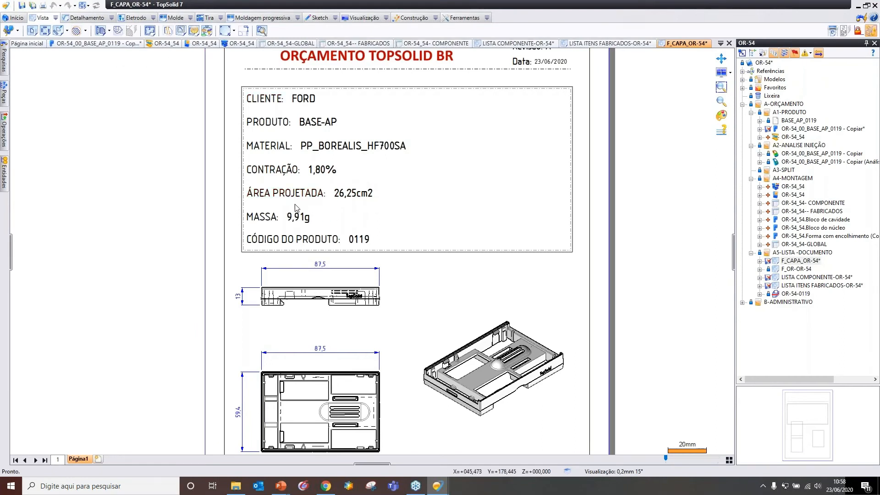
scroll(347, 203, "down", 1)
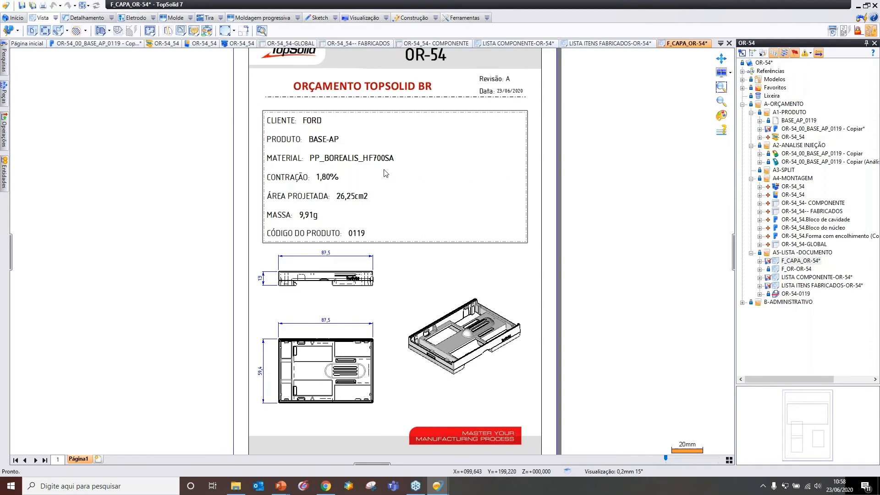
scroll(384, 169, "up", 1)
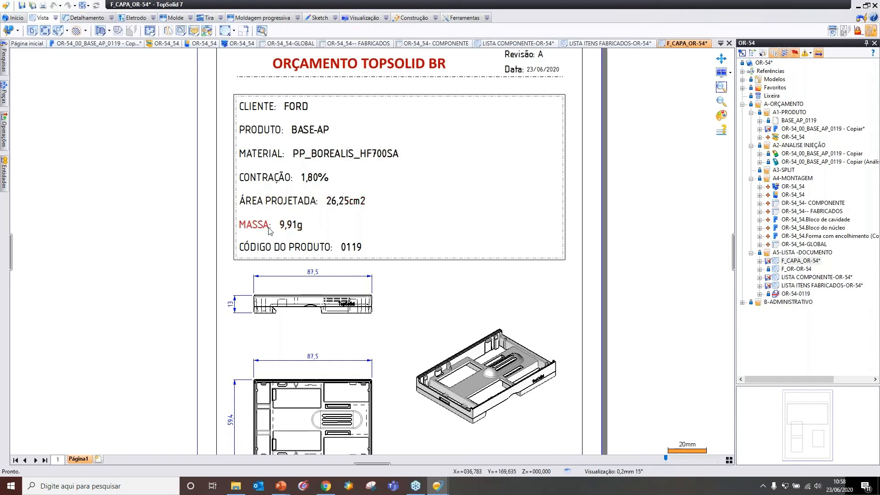
scroll(379, 227, "down", 2)
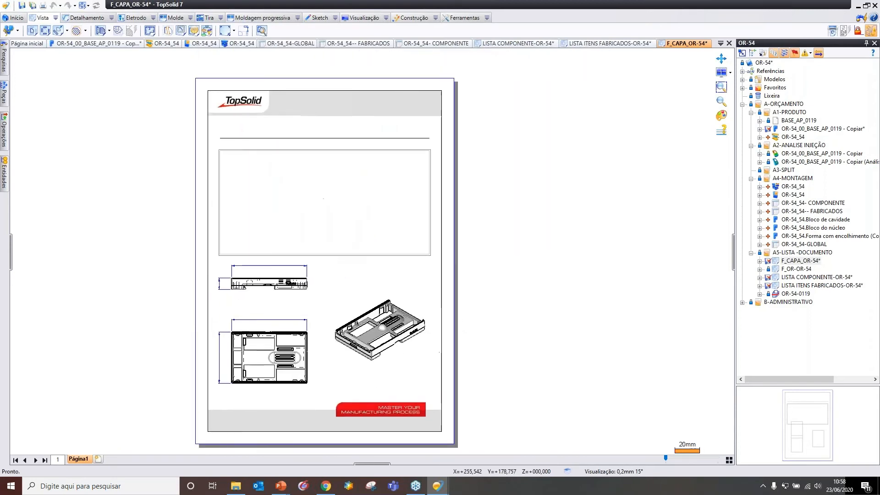
Open the F_OR-OR-54 drawing and list its sets in the entity tree
double_click(804, 270)
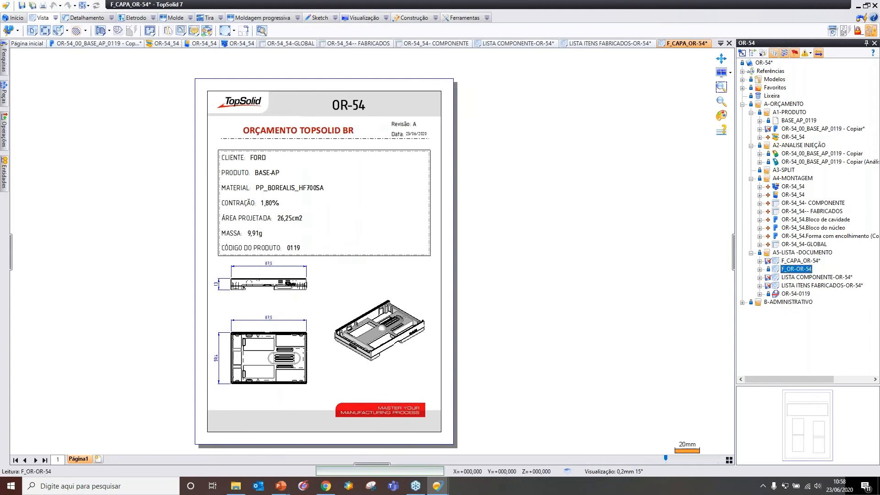
left_click(4, 174)
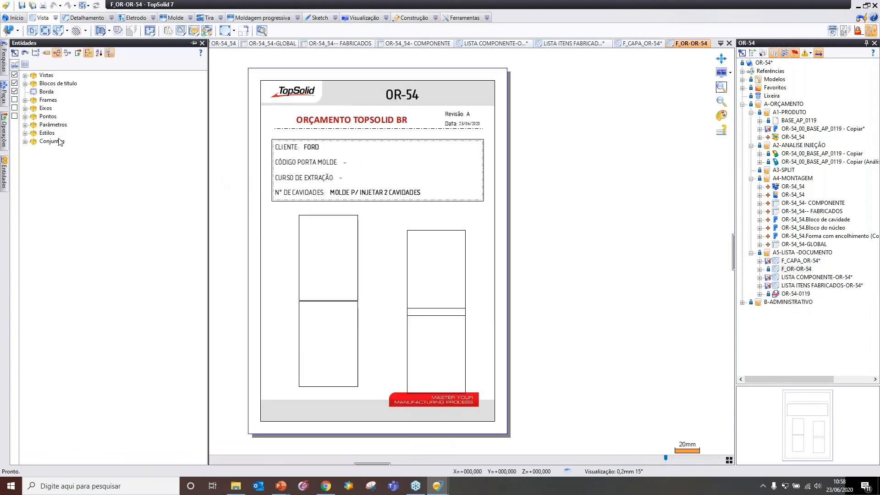
left_click(25, 125)
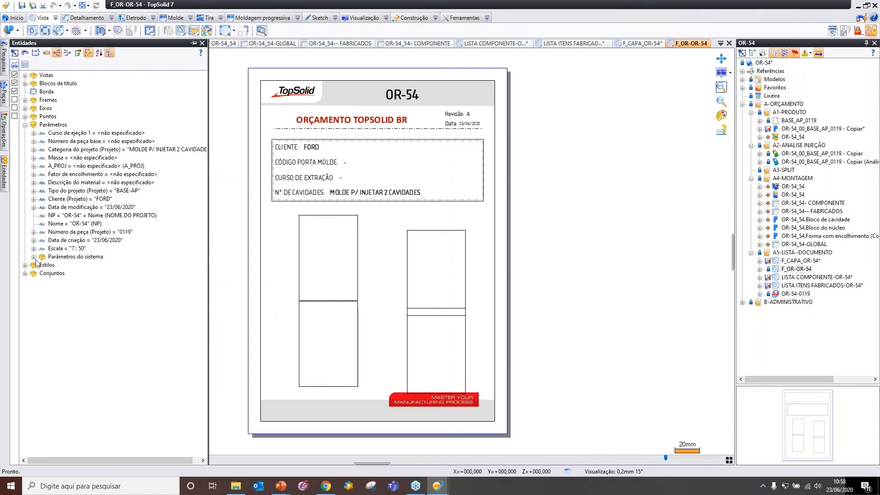
left_click(25, 124)
left_click(25, 141)
Set the OR-54_54 mold assembly as the source document of the main set in F_OR-OR-54
left_click(65, 166)
right_click(64, 164)
left_click(92, 170)
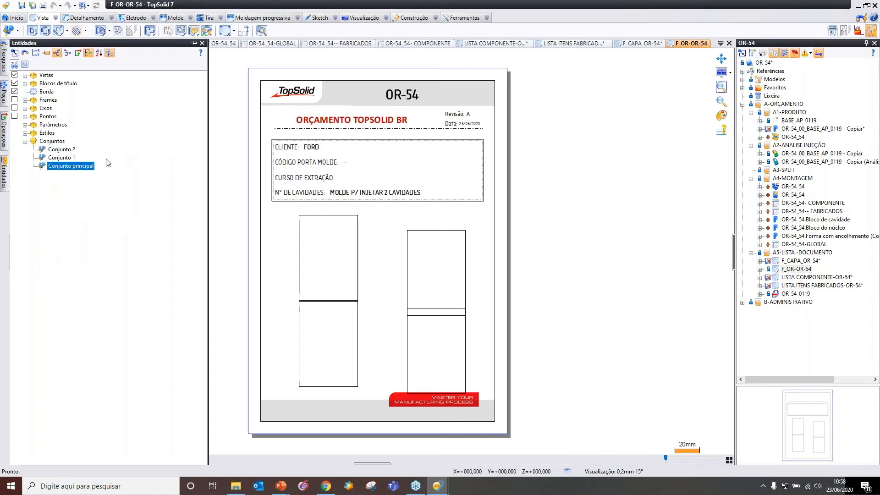
left_click(88, 94)
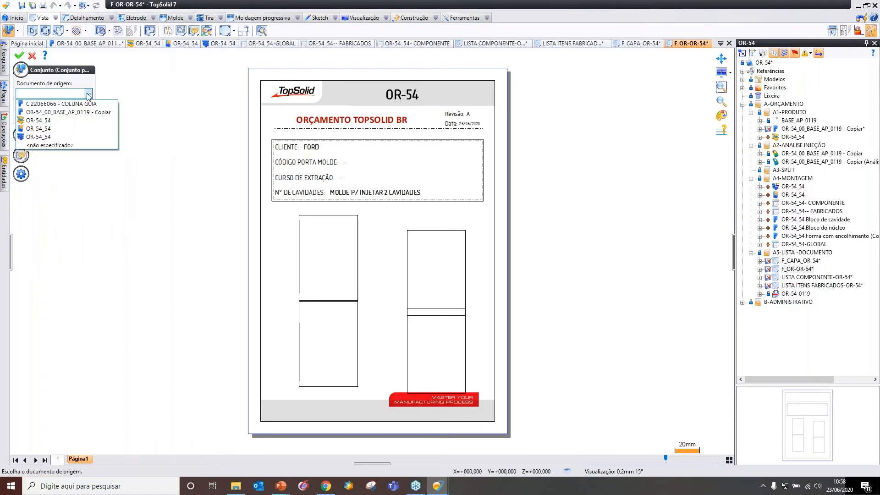
left_click(63, 138)
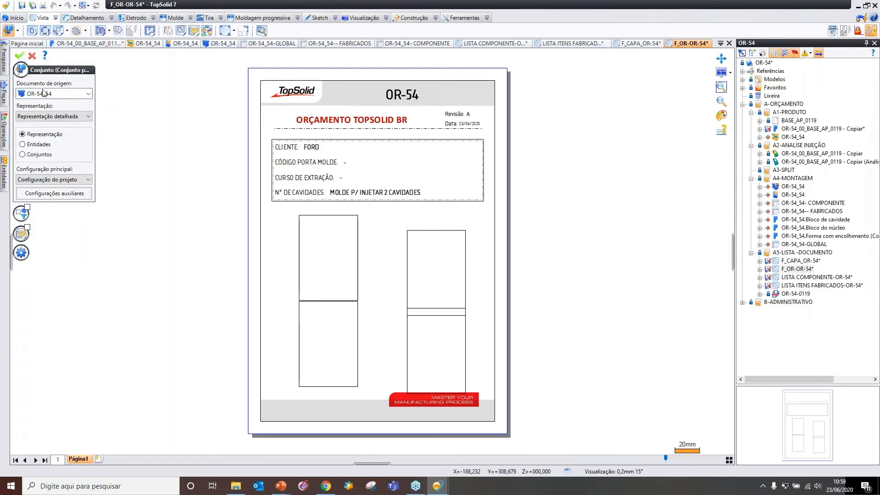
left_click(19, 55)
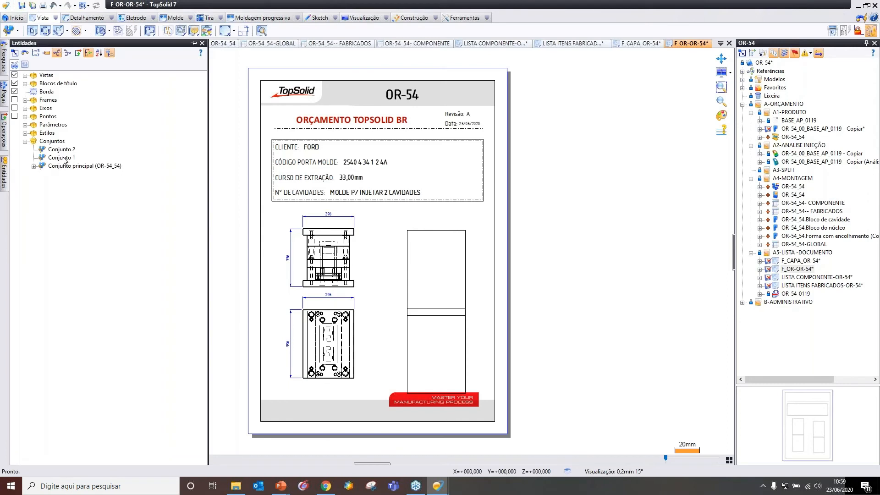
Edit Conjunto 1 to use the OR-54_54 mold assembly as source, by sets, with the mold's Lado B selected
right_click(64, 158)
left_click(91, 174)
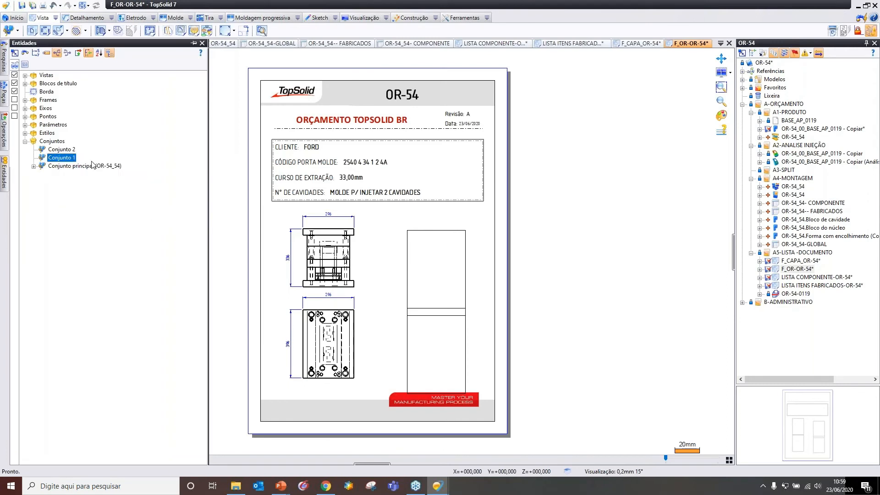
left_click(89, 94)
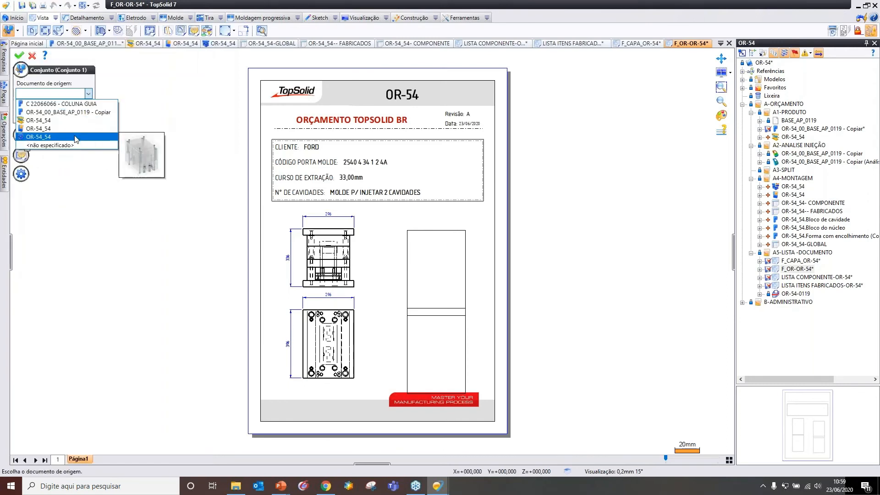
left_click(37, 121)
left_click(49, 153)
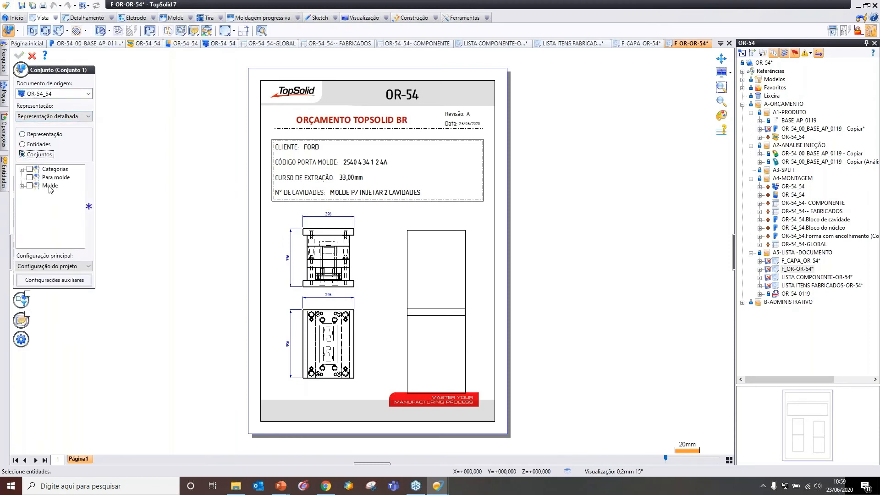
left_click(21, 186)
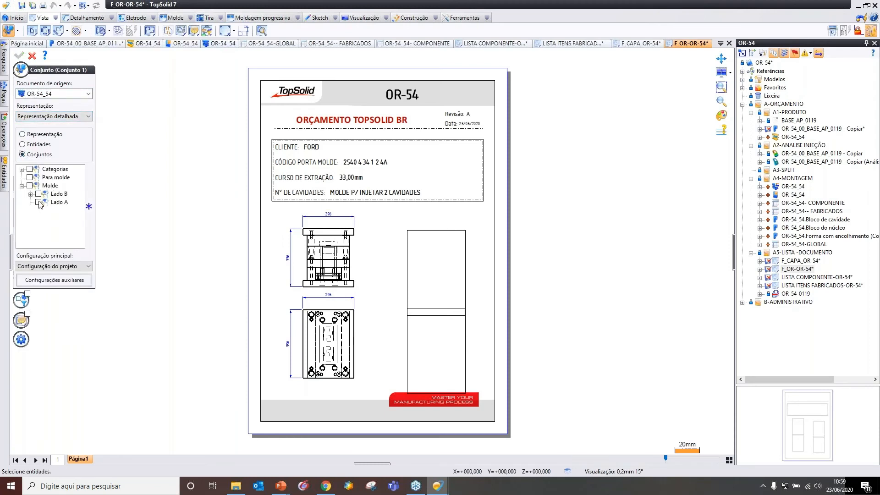
left_click(39, 194)
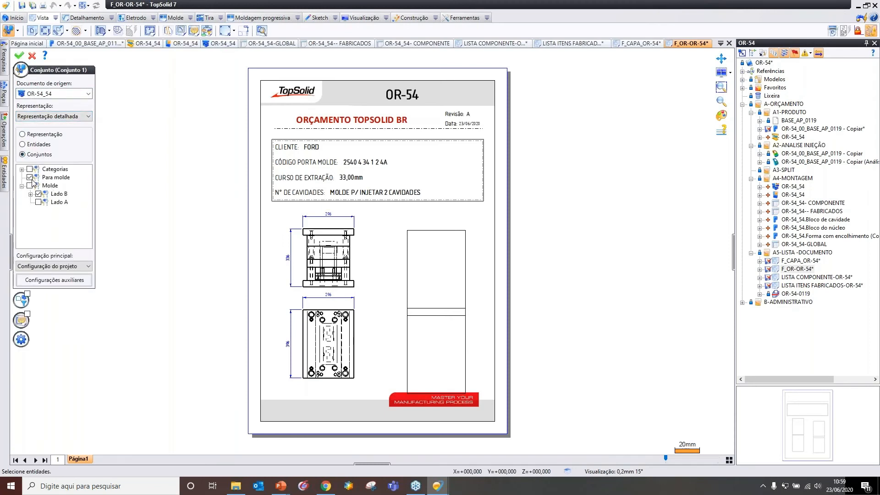
left_click(19, 55)
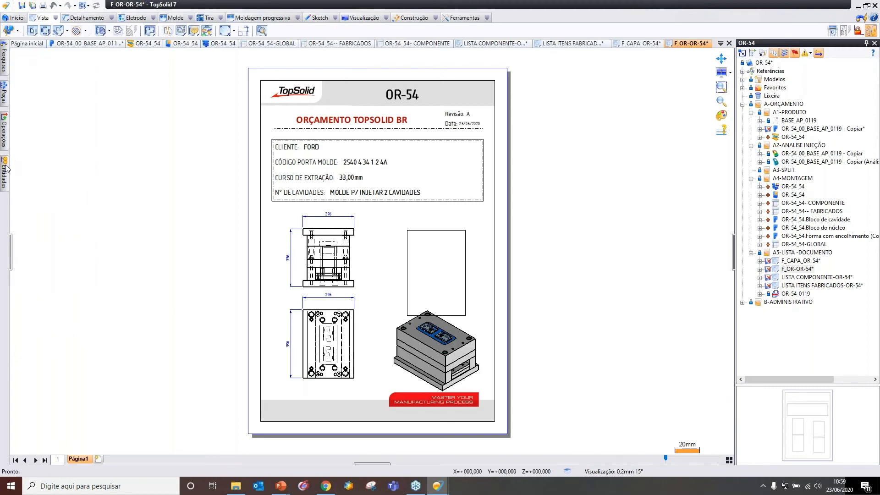
Edit Conjunto 2 to use the OR-54_54 mold assembly as source, by sets, with the mold's Lado A selected
left_click(4, 170)
right_click(64, 151)
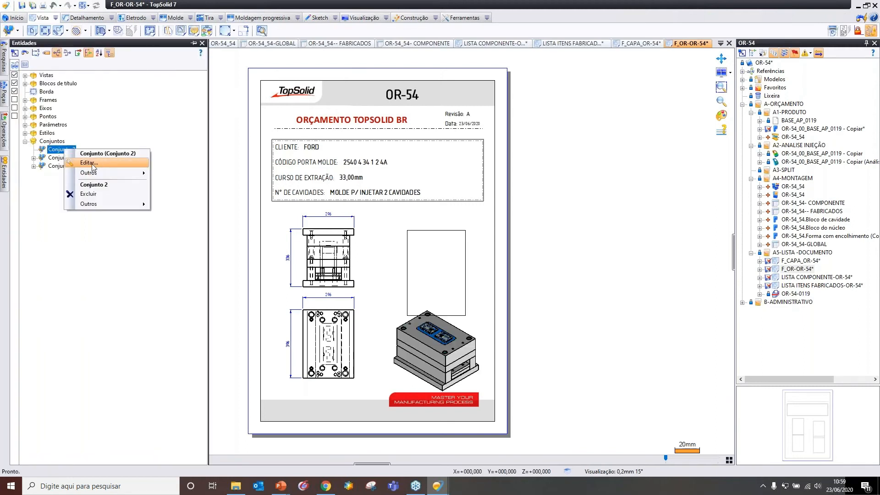
left_click(75, 163)
left_click(88, 93)
left_click(86, 120)
left_click(39, 155)
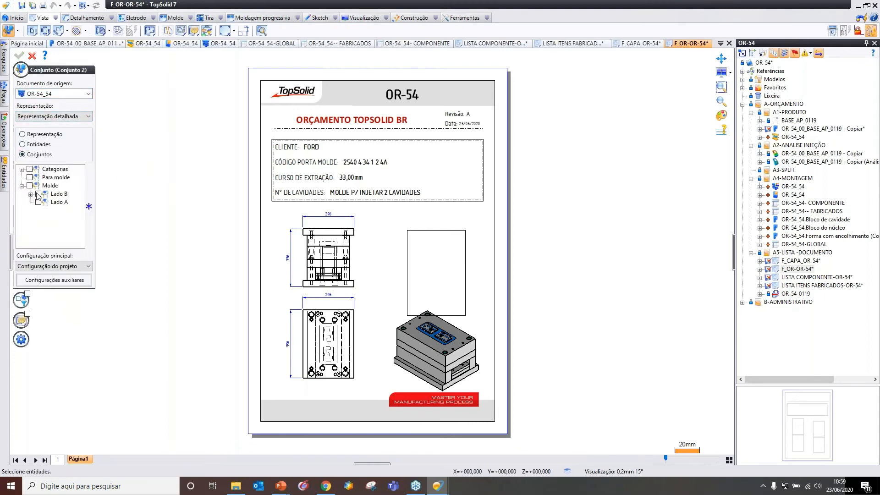
left_click(38, 202)
left_click(19, 55)
Examine the mold base code, extraction stroke, cavity count, overall dimensions and both mold side views on the F_OR-OR-54 sheet
scroll(580, 277, "up", 2)
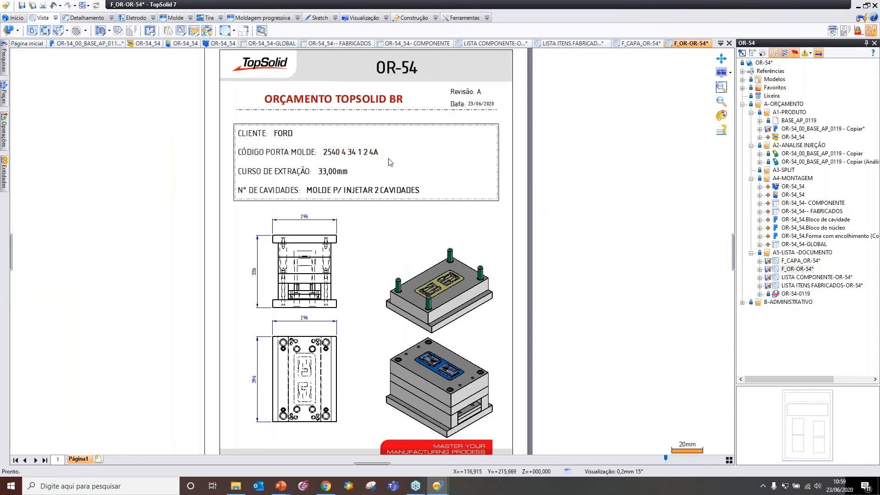
scroll(332, 152, "up", 2)
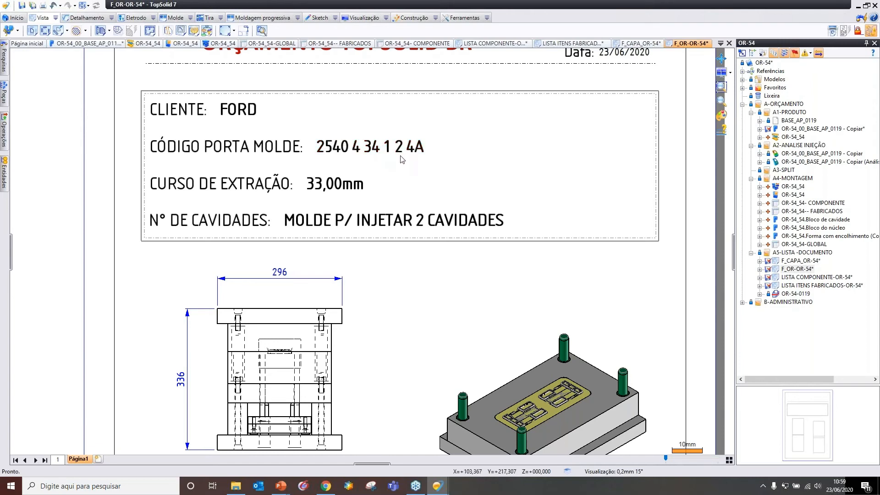
scroll(422, 166, "down", 2)
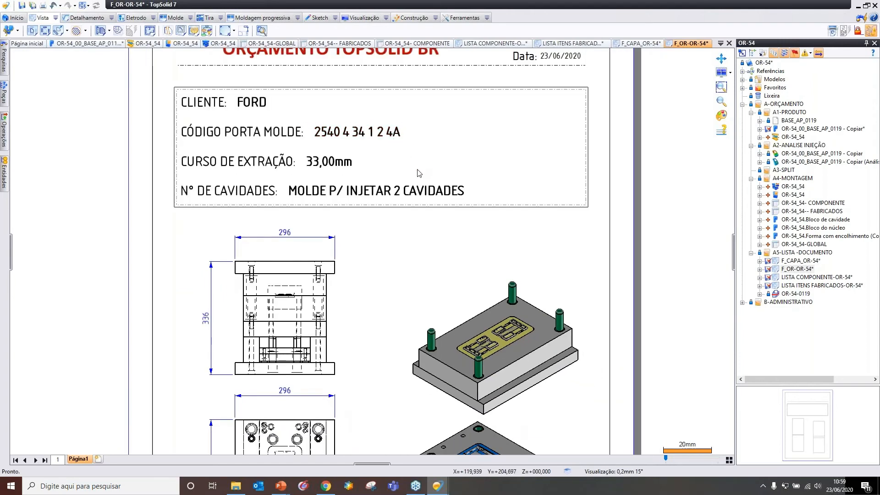
scroll(419, 173, "down", 1)
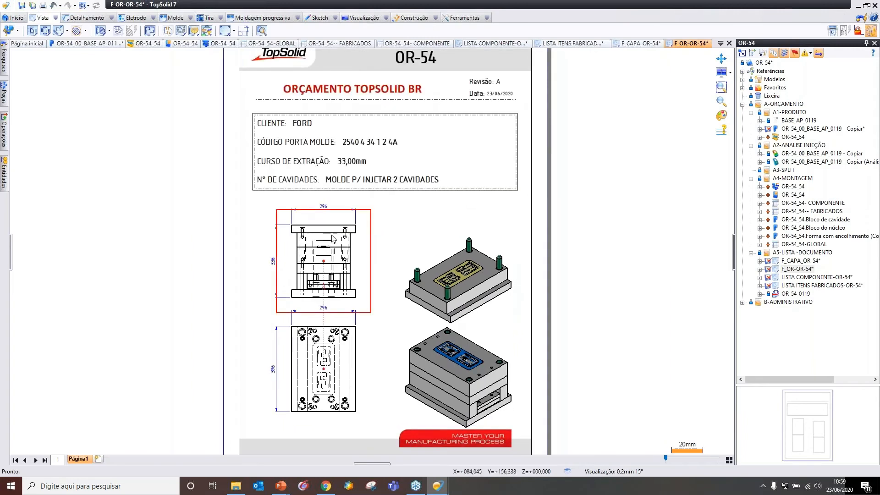
scroll(336, 179, "up", 2)
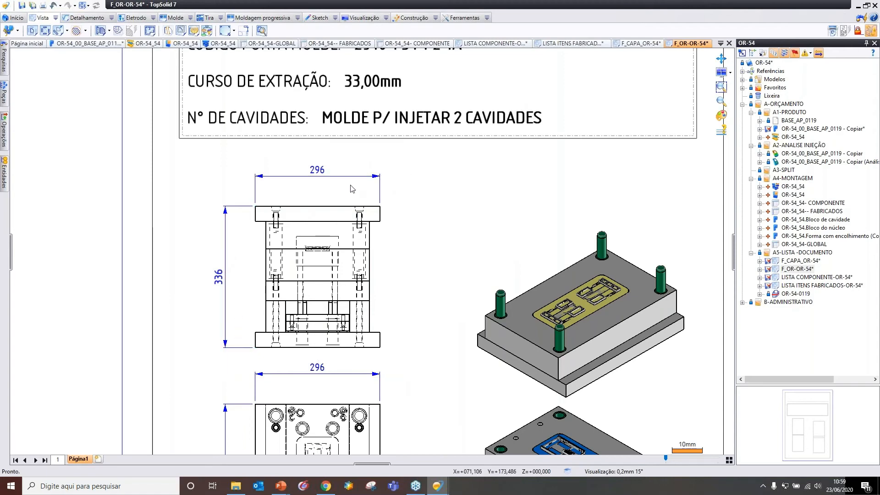
scroll(384, 295, "down", 2)
scroll(282, 298, "up", 2)
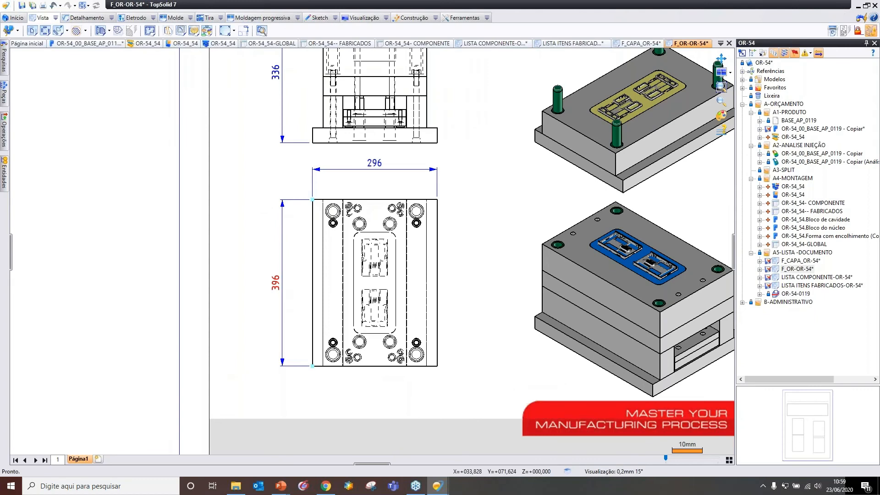
scroll(279, 290, "down", 2)
scroll(451, 250, "down", 1)
scroll(419, 328, "down", 1)
mouse_move(442, 269)
middle_mouse_down()
mouse_move(419, 330)
mouse_move(394, 322)
middle_mouse_up()
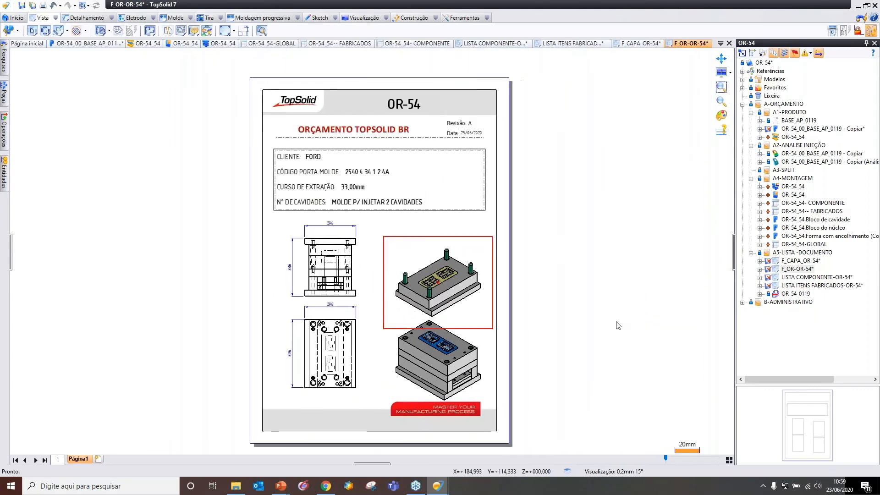
Open the OR-54-0119 drawing package and review its purchase lists and budget sheets
double_click(797, 294)
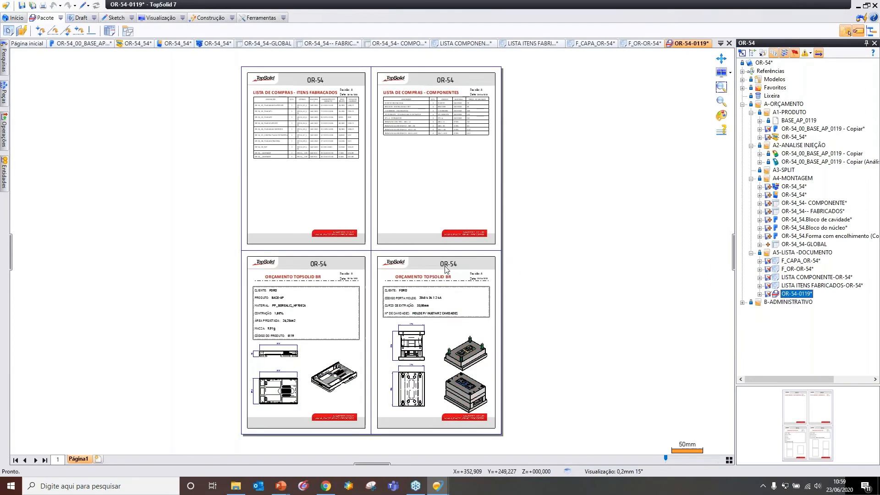
scroll(369, 369, "up", 2)
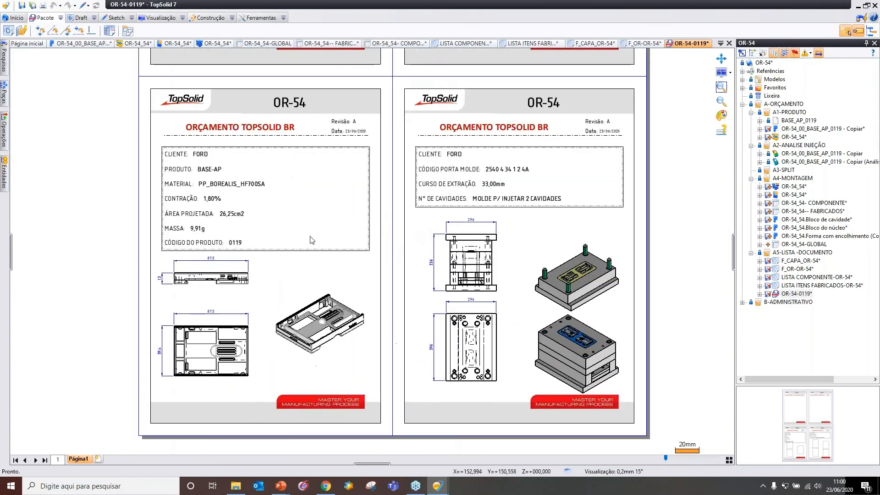
scroll(477, 321, "down", 3)
middle_click_drag(516, 260, 447, 378)
mouse_move(541, 271)
middle_mouse_down()
mouse_move(546, 236)
mouse_move(574, 236)
middle_mouse_up()
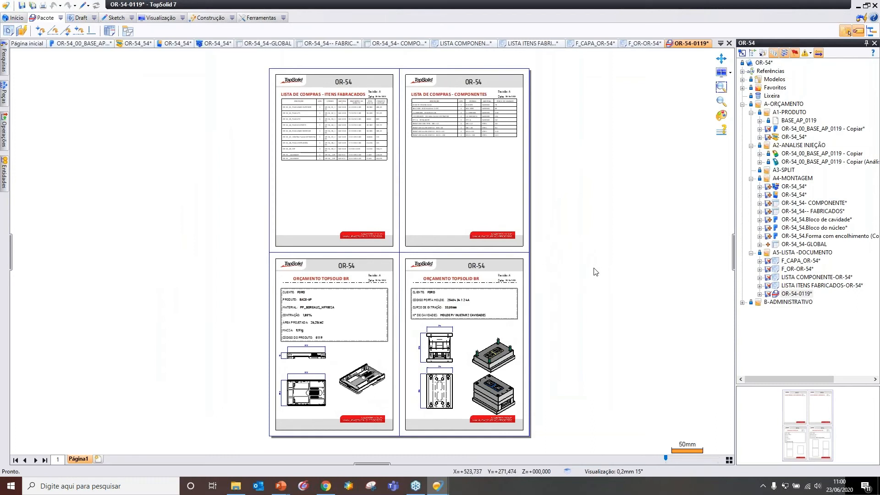
Save the OR-54 documents, and preview the OR-54-0119 package print on A2 paper using the PDFCreator printer
left_click(22, 6)
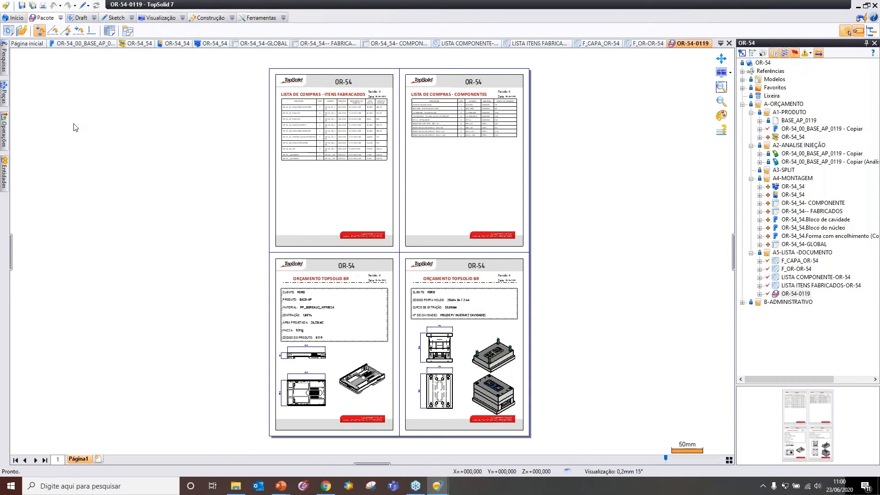
left_click(43, 5)
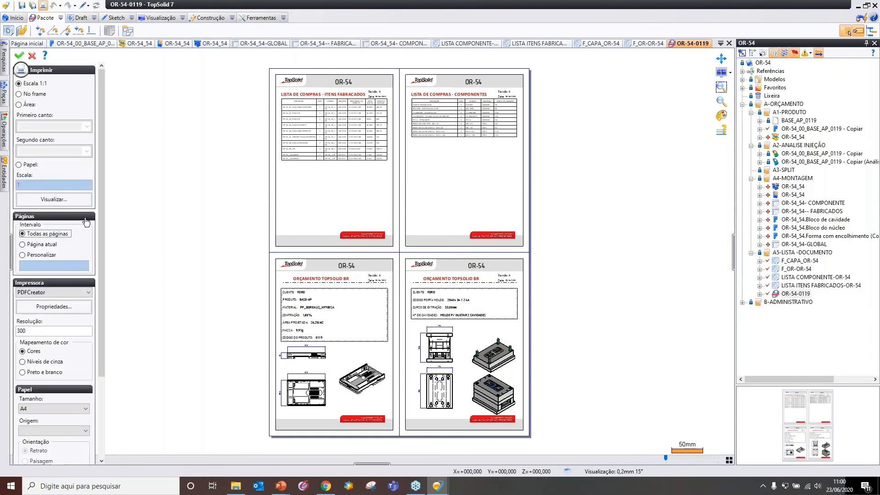
left_click(53, 408)
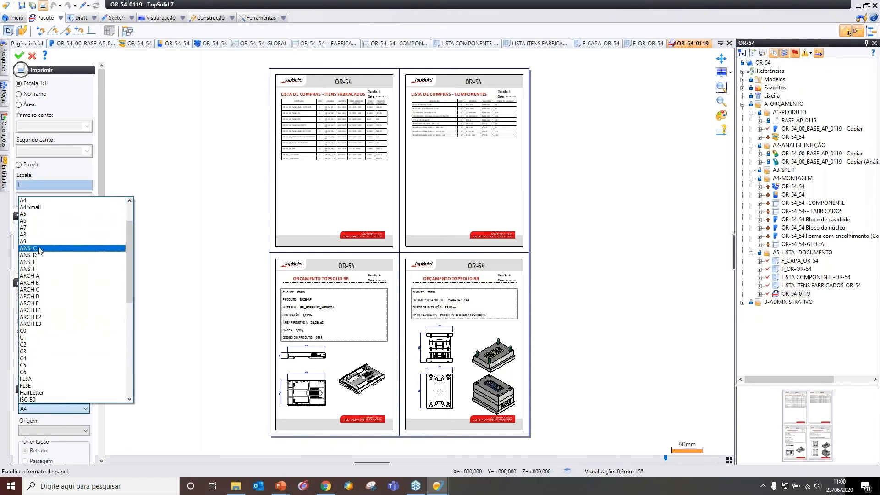
left_click_drag(128, 240, 129, 218)
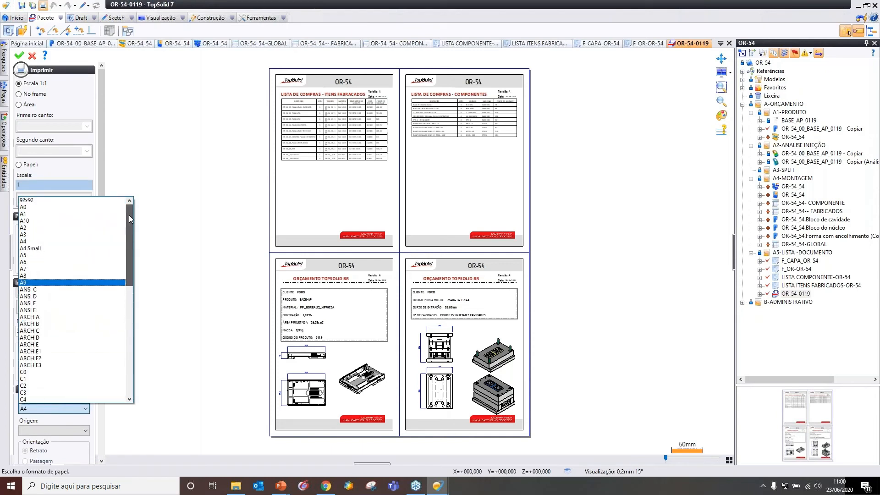
left_click(67, 228)
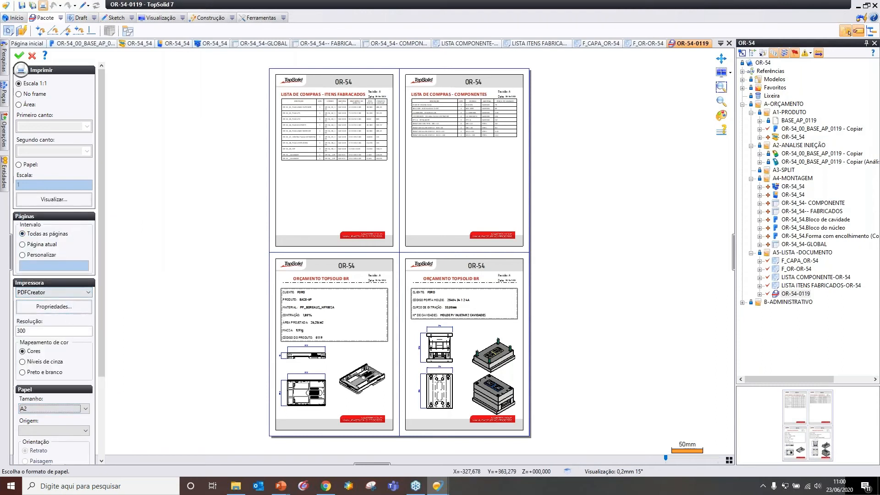
left_click(72, 204)
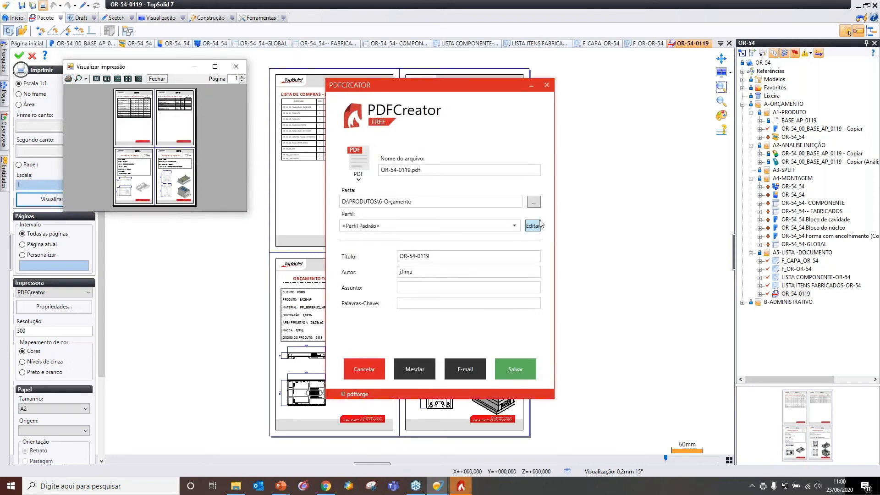
Save the printed package as OR-54-0119.pdf in the D:\PRODUTOS\6-Orçamento folder
left_click(534, 203)
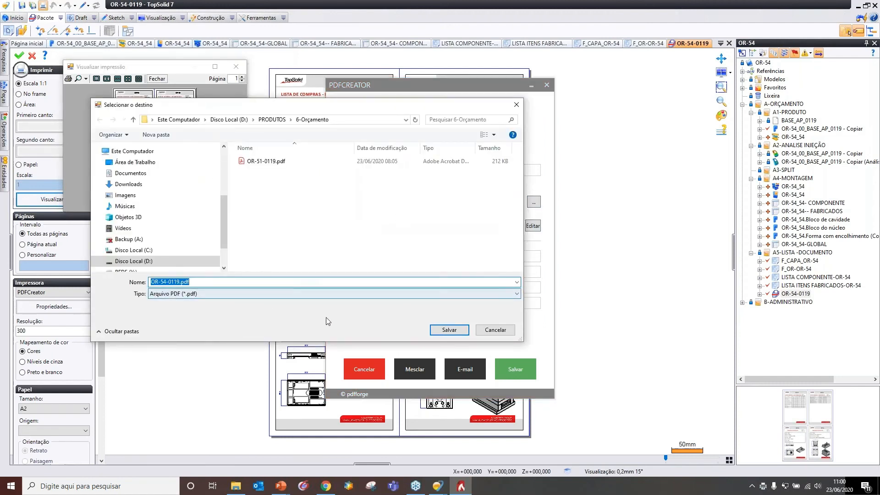
left_click(455, 332)
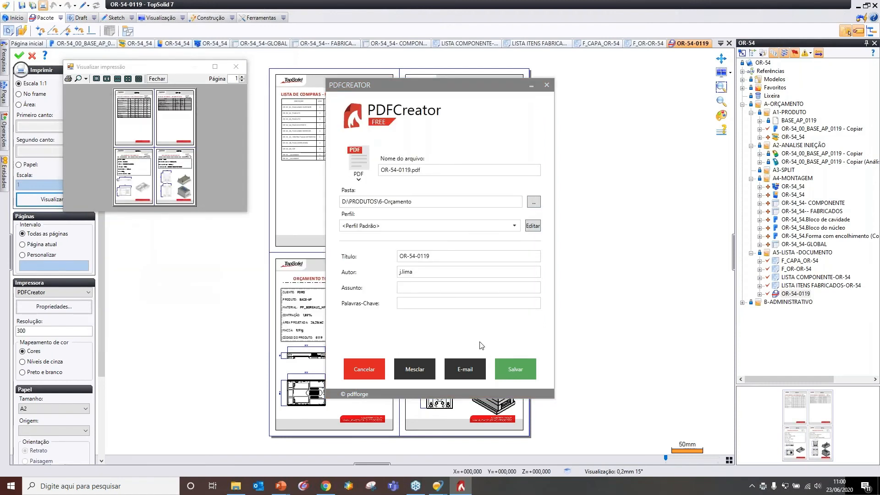
left_click(519, 372)
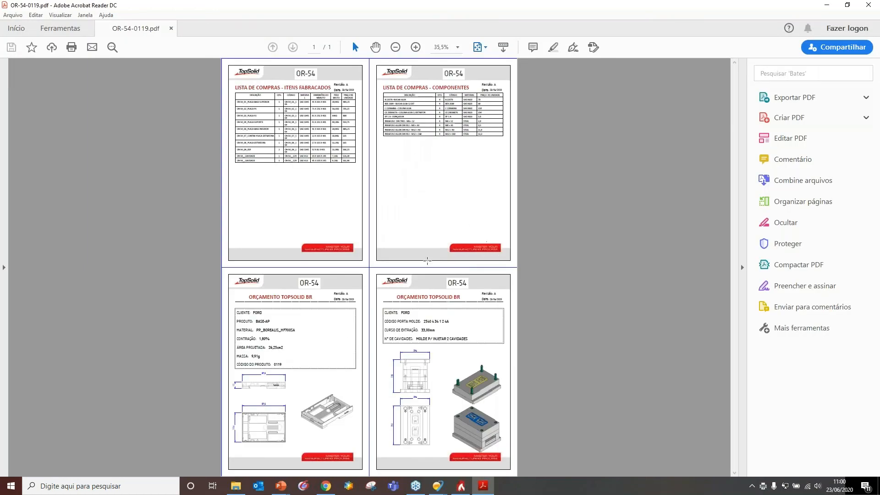
Examine the budget sheets and purchase lists in the OR-54-0119 PDF, then close it and leave the print command
left_click(741, 266)
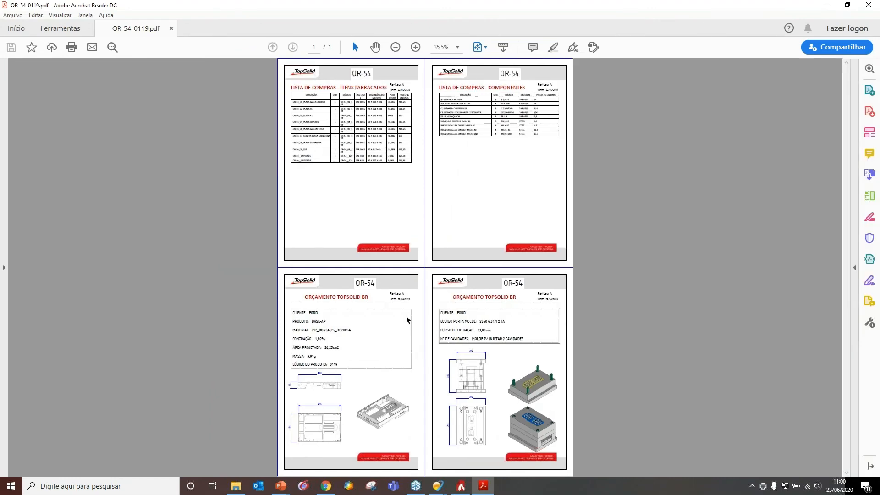
scroll(406, 315, "up", 2, "ctrl")
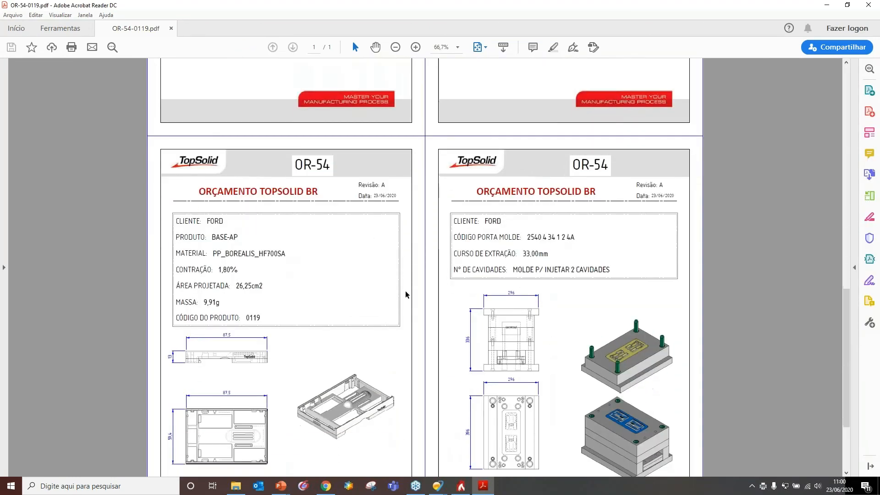
scroll(405, 290, "down", 1)
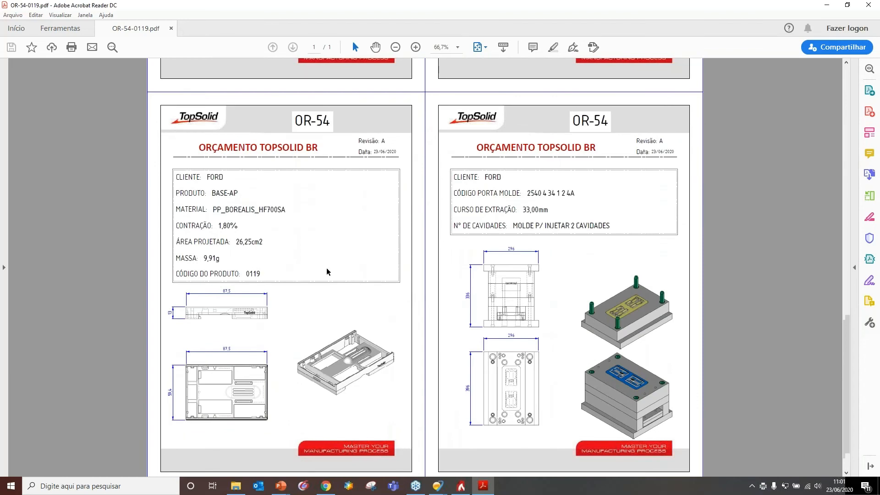
scroll(327, 270, "down", 1)
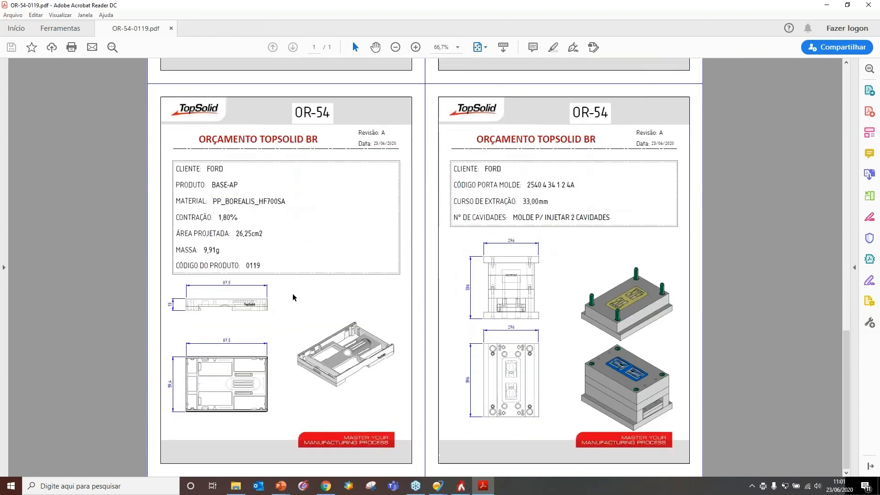
scroll(442, 249, "up", 2)
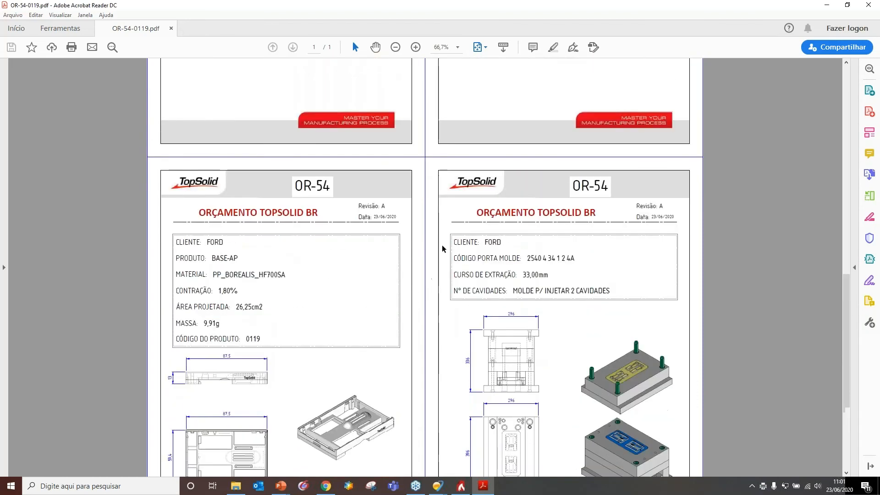
scroll(443, 249, "up", 5)
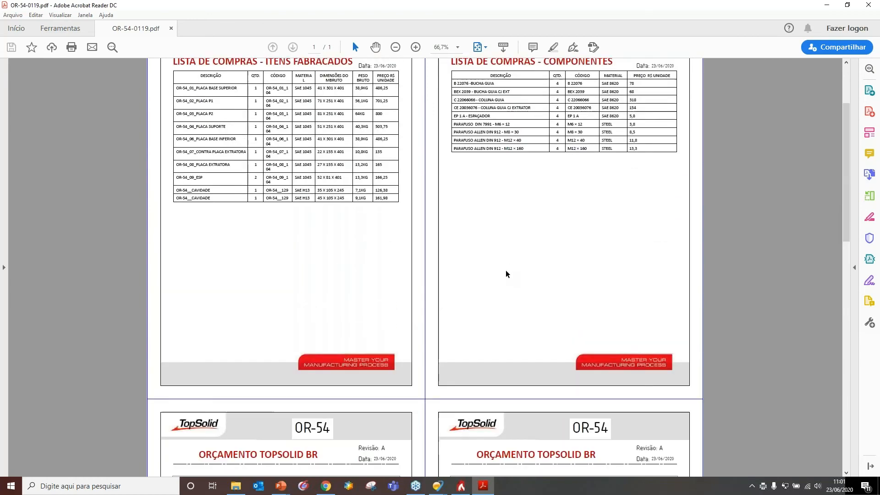
scroll(505, 272, "up", 1)
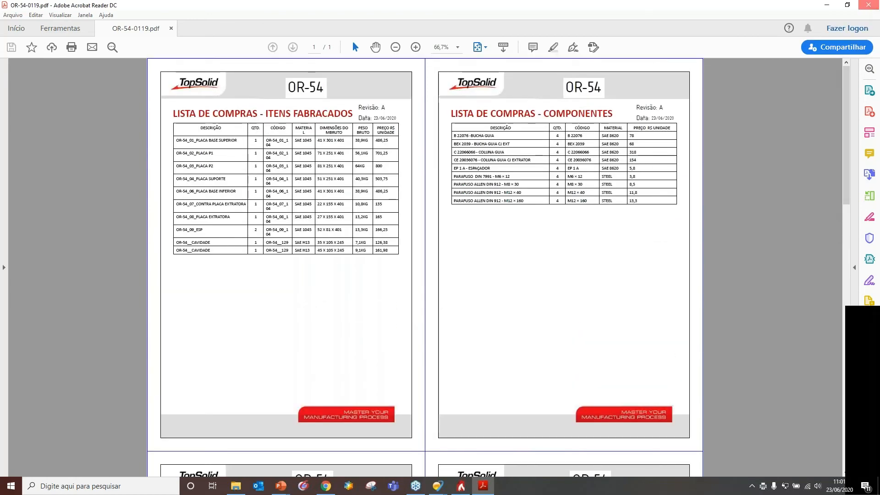
left_click(868, 5)
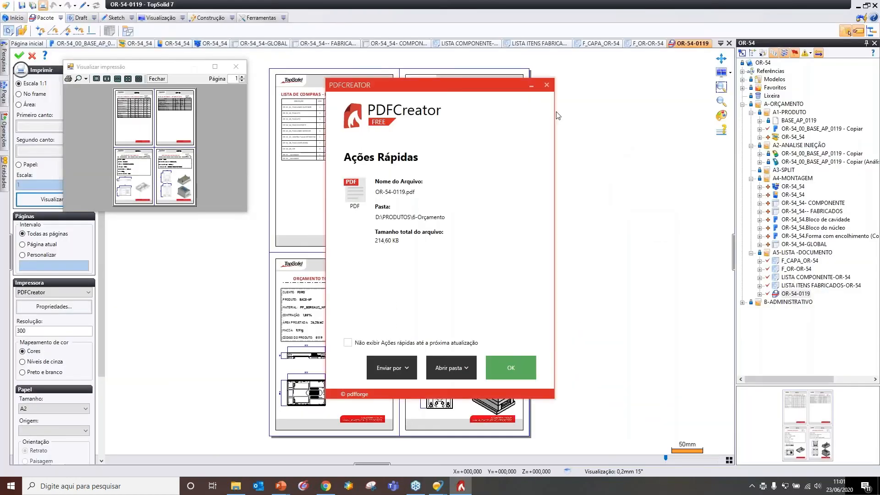
left_click(546, 86)
left_click(236, 67)
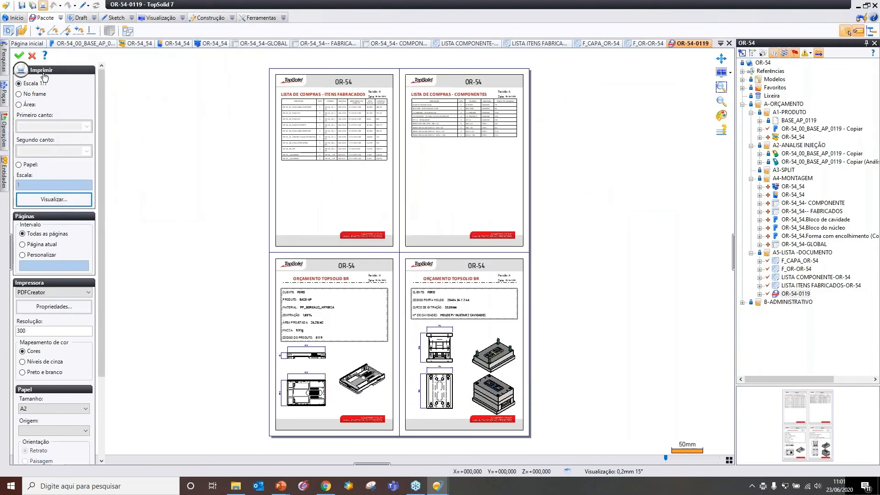
left_click(32, 56)
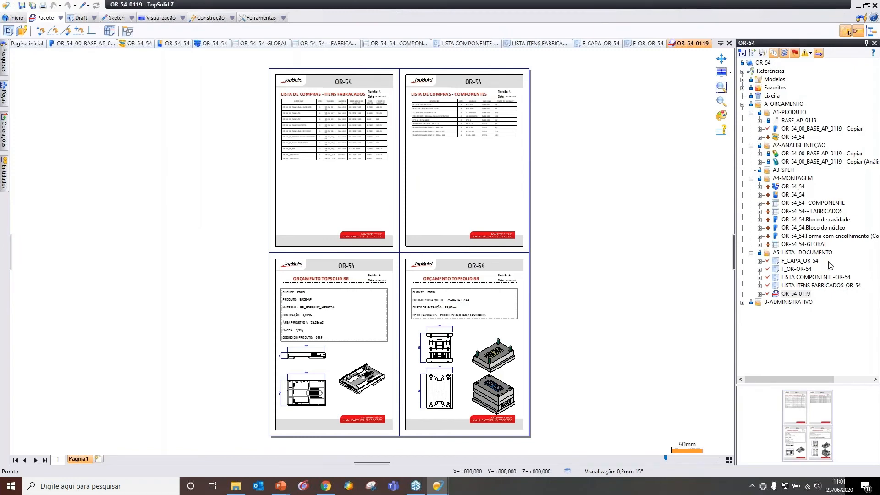
Check in the OR-54 project with all its listed documents, accepting the update of the OR-54_54-GLOBAL bill of materials
right_click(795, 294)
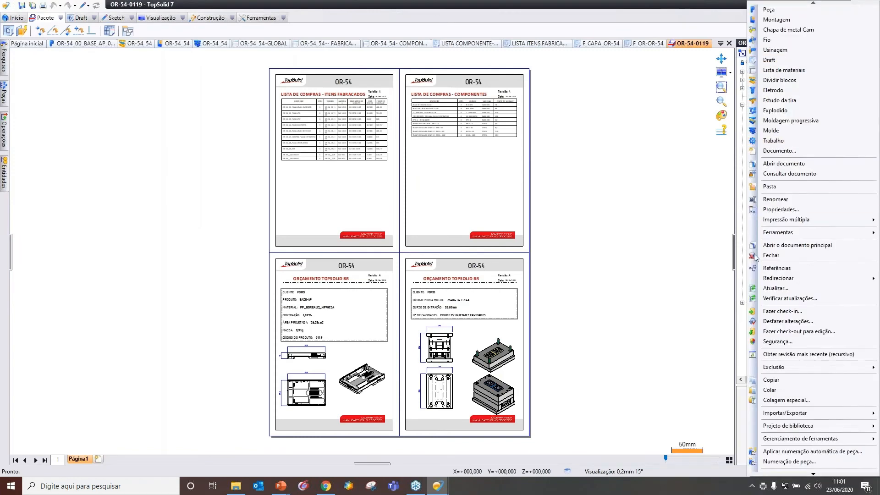
left_click(779, 311)
left_click(420, 303)
left_click(203, 167)
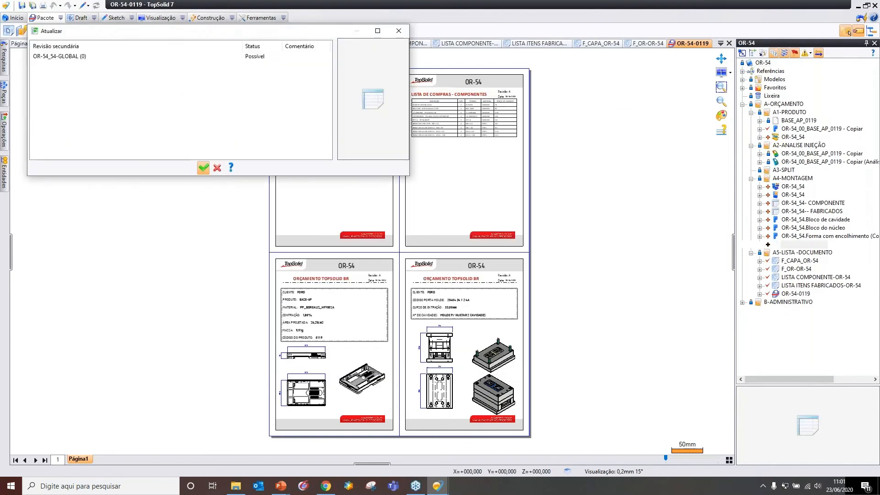
right_click(795, 293)
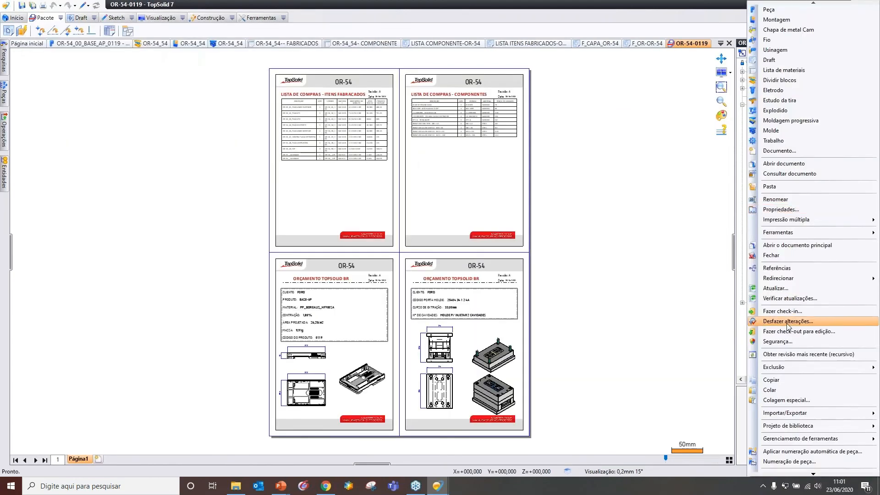
left_click(787, 313)
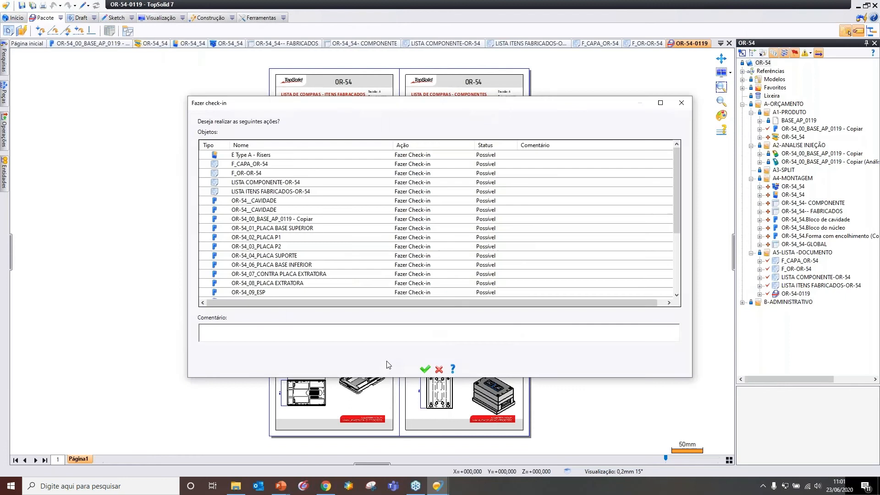
left_click(422, 366)
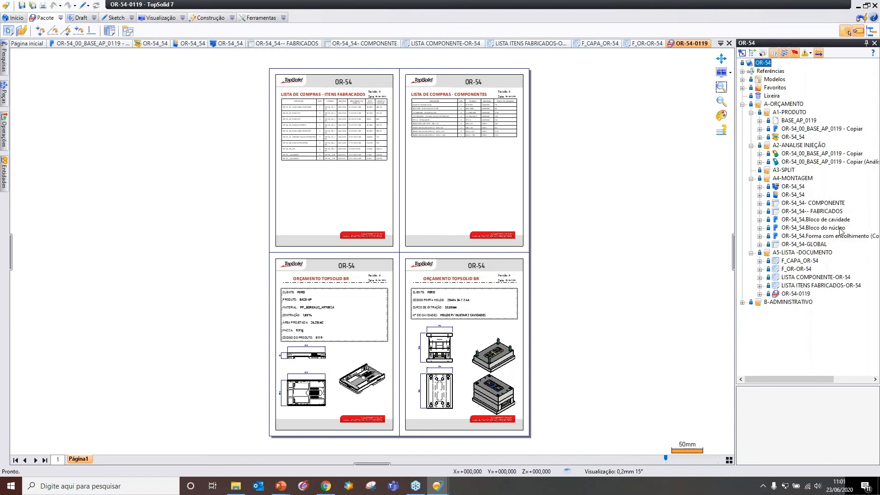
Open the OR-54_54-GLOBAL bill of materials and export it to 6-Orçamento as OR-54_54-GLOBAL.csv with semicolon separator and Unicode encoding
left_click(822, 247)
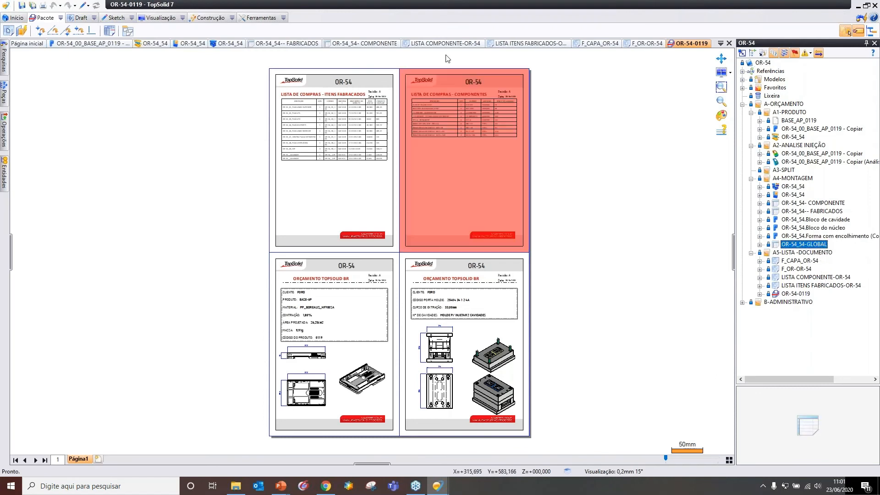
double_click(804, 245)
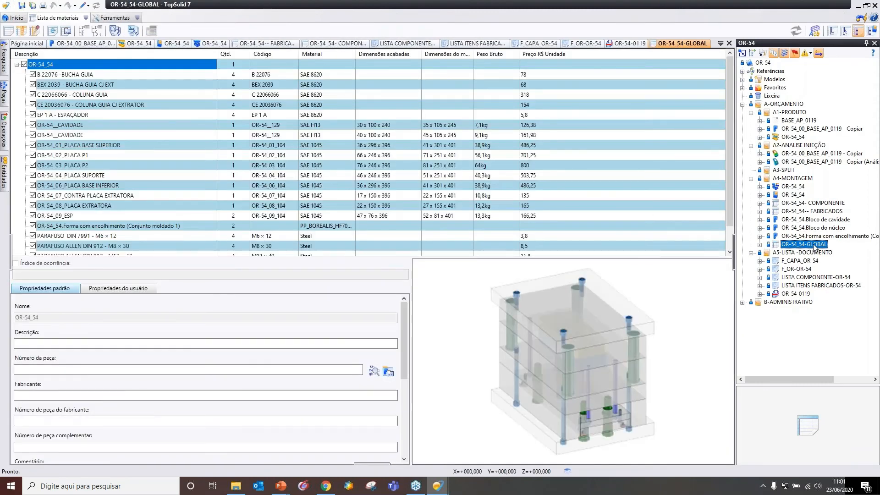
right_click(814, 248)
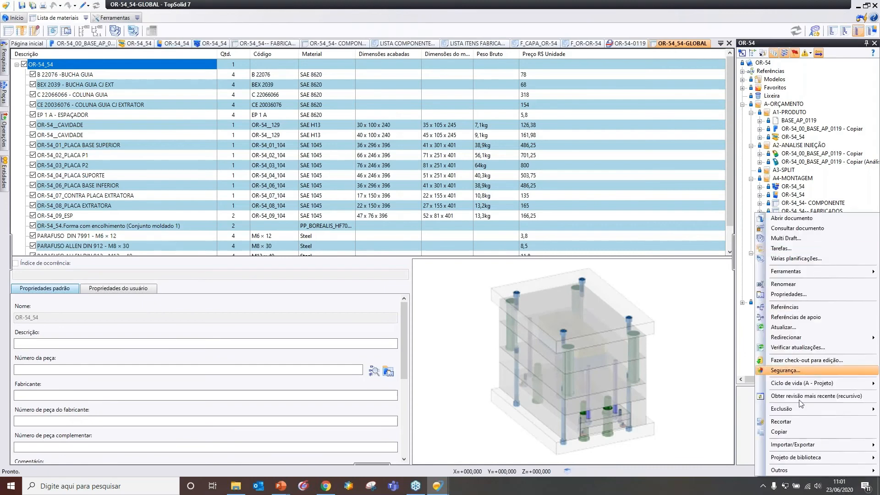
mouse_move(778, 445)
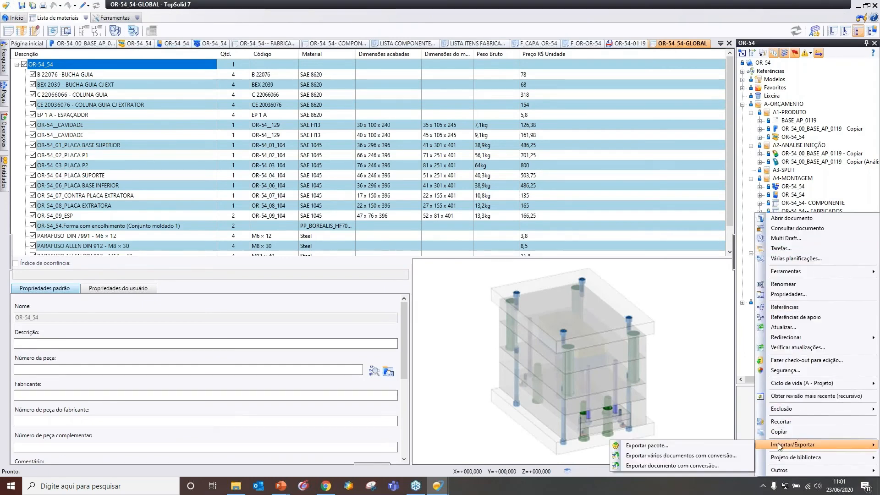
left_click(697, 466)
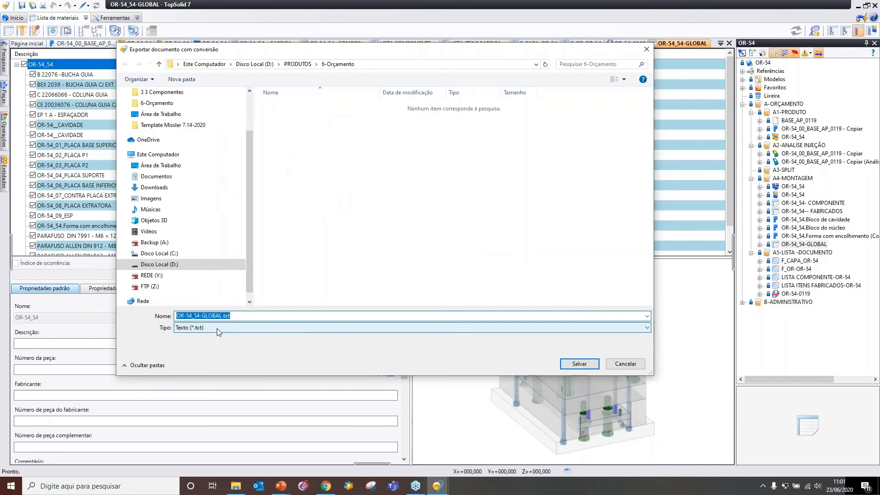
left_click(216, 328)
left_click(381, 334)
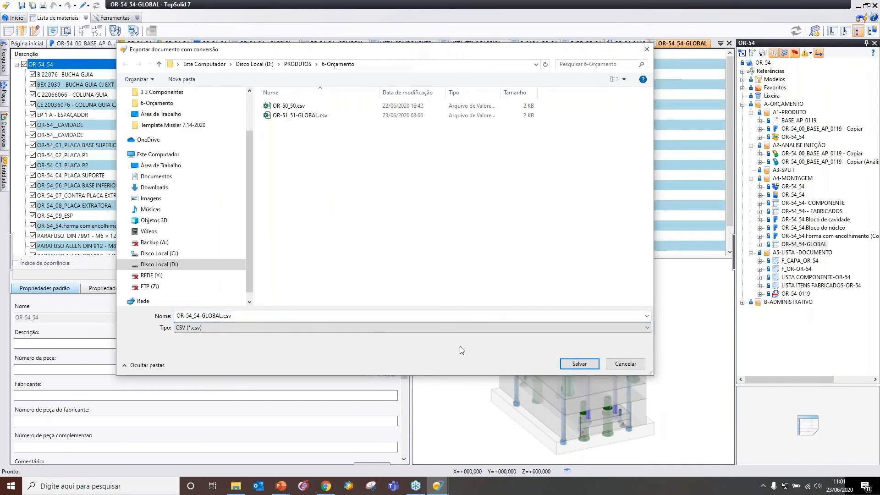
left_click(565, 362)
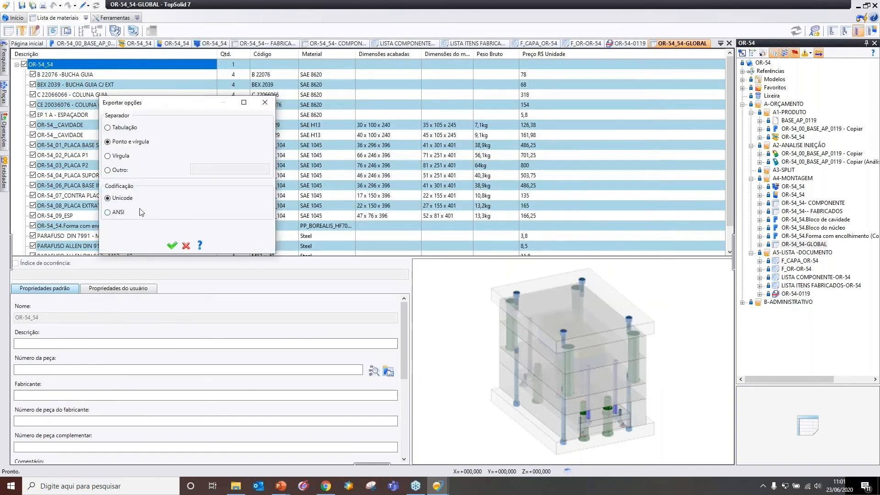
left_click(172, 246)
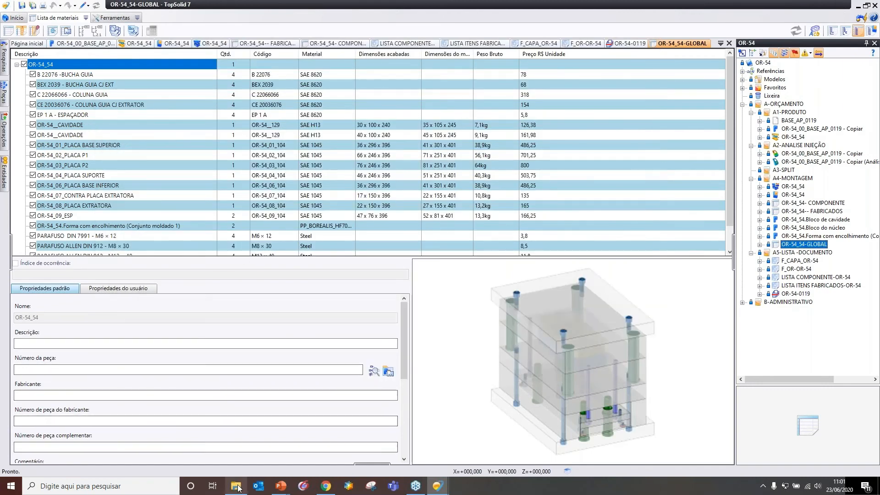
Open OR-54_54-GLOBAL.csv from the 6-Orçamento folder in Excel and save it as the Excel workbook OR-54_54-GLOBAL.xlsx
mouse_move(238, 486)
left_click(244, 458)
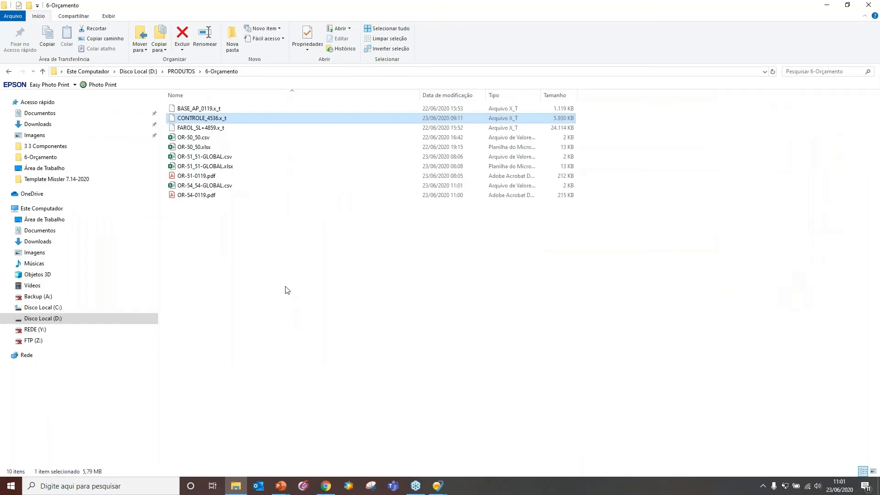
double_click(221, 187)
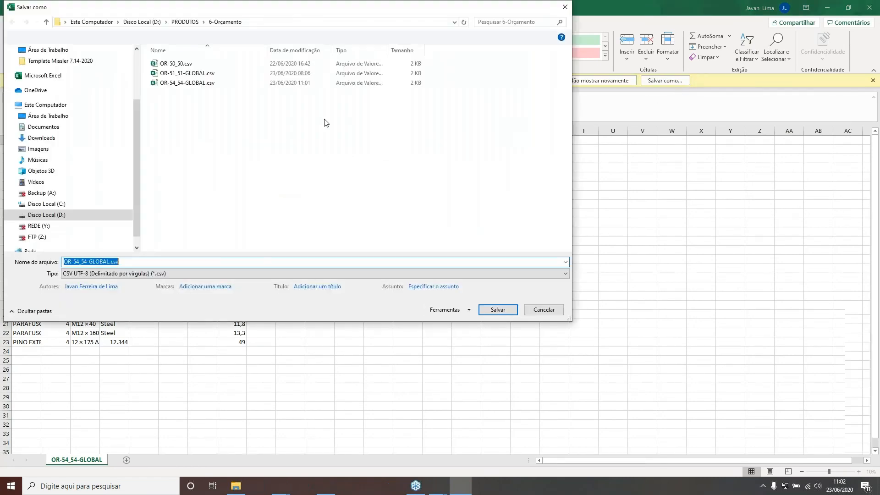
left_click(192, 273)
left_click(183, 281)
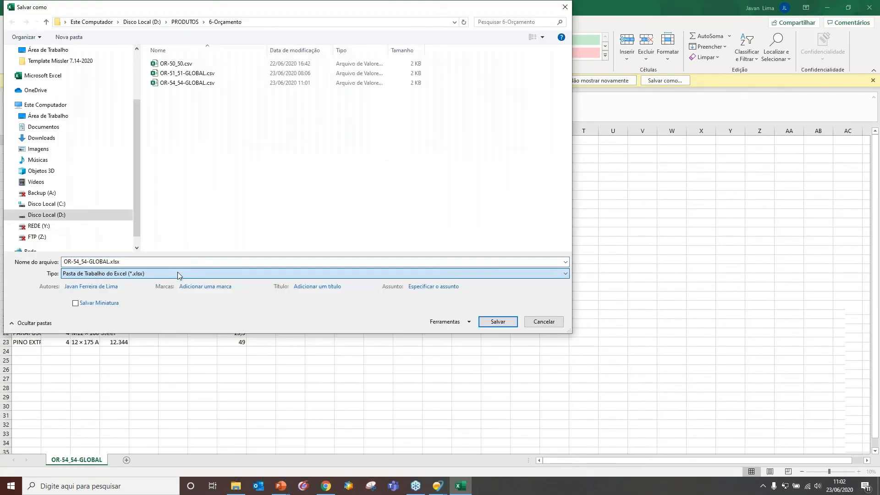
left_click(498, 322)
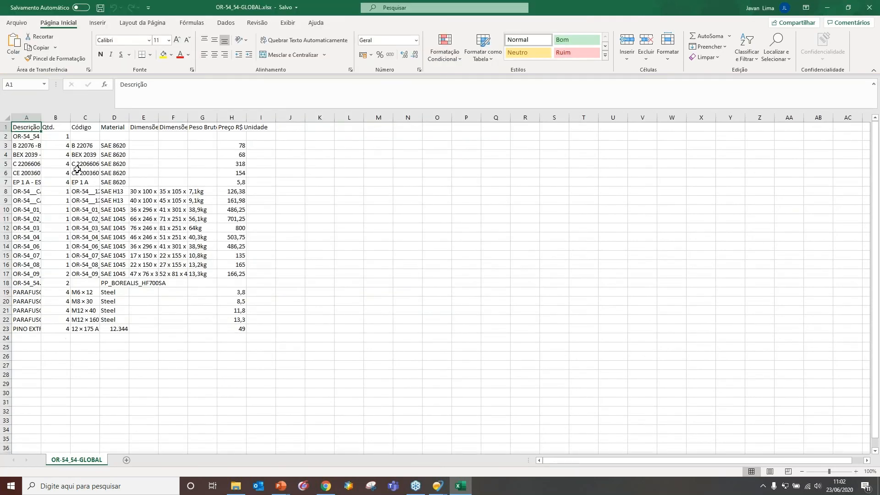
Widen columns A to I, centre their contents, and widen the Descrição column further so its descriptions fit
mouse_move(22, 122)
left_mouse_down()
mouse_move(255, 144)
mouse_move(270, 181)
left_mouse_up()
left_click_drag(278, 117, 312, 120)
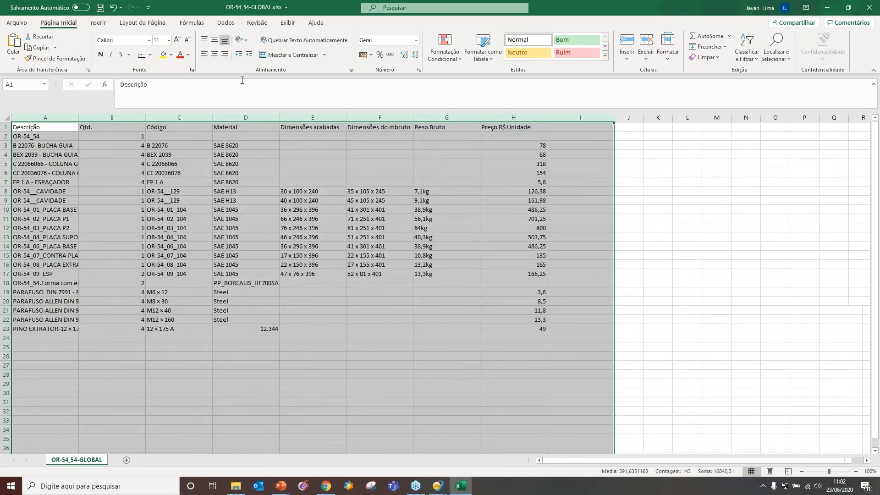
left_click(215, 56)
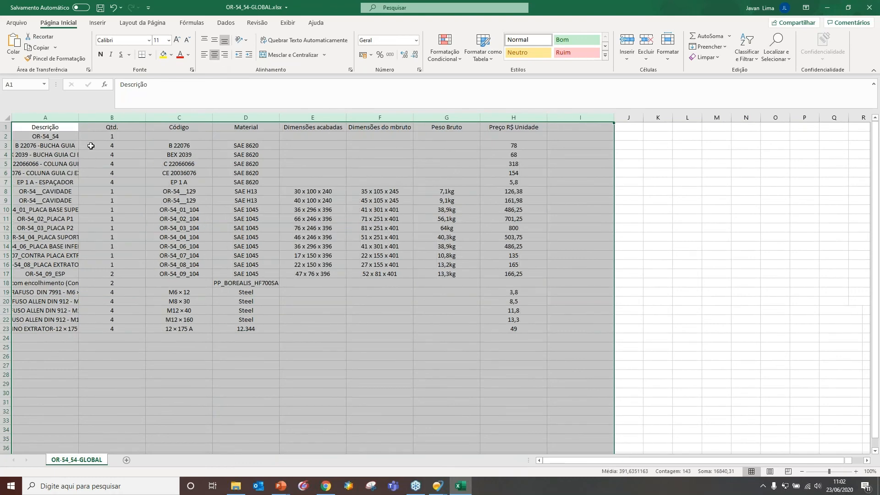
left_click(61, 118)
left_click_drag(79, 119, 165, 121)
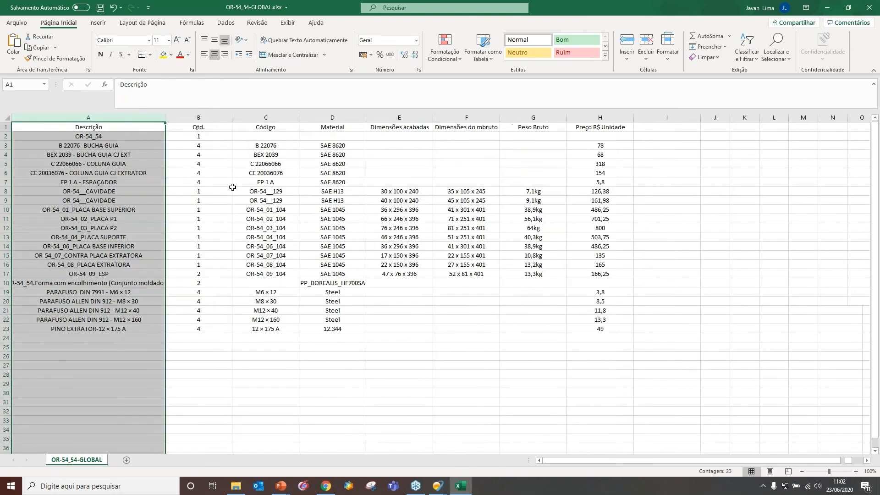
left_click(361, 382)
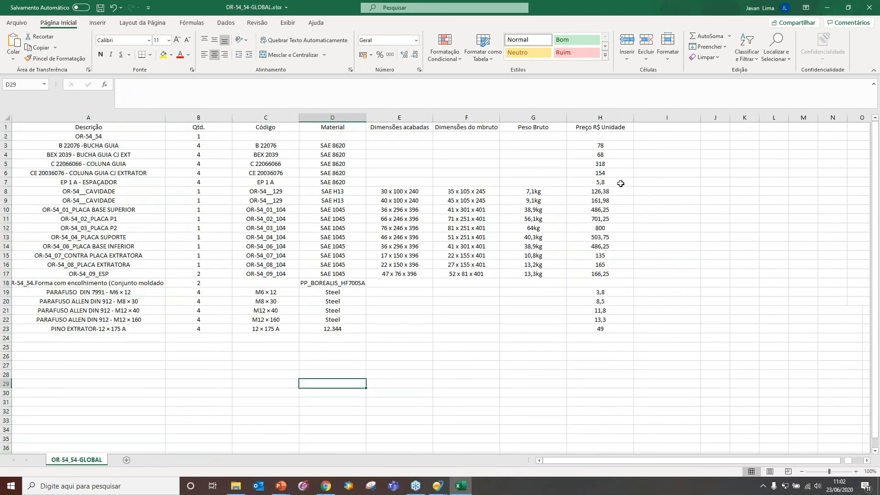
Calculate each item's total price in column I with the formula =B3*H3, filled from row 3 to row 23
left_click(611, 146)
left_click(663, 145)
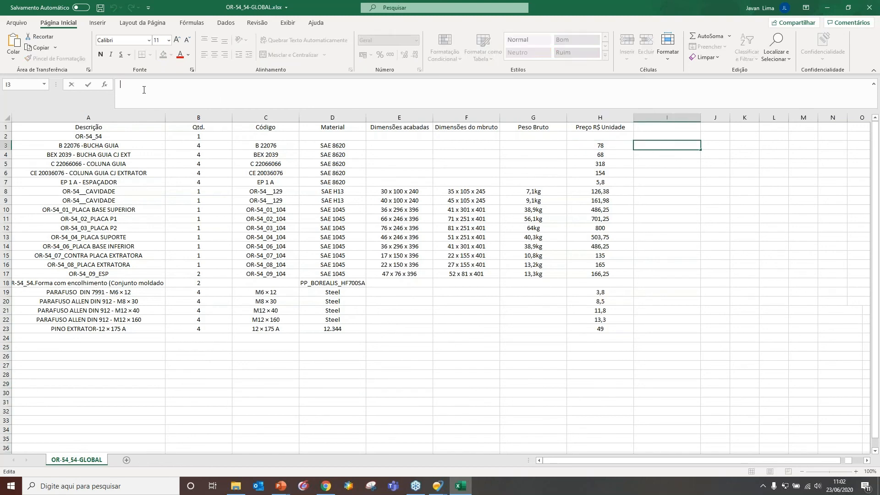
type("=")
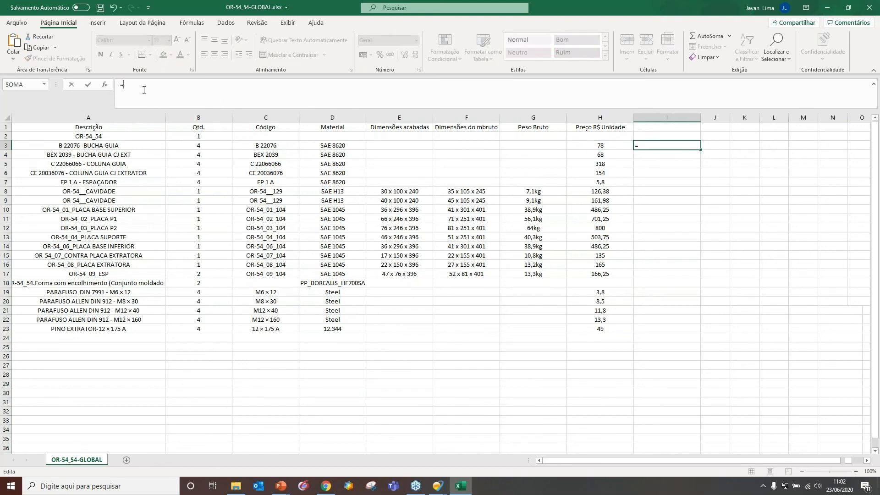
left_click(201, 147)
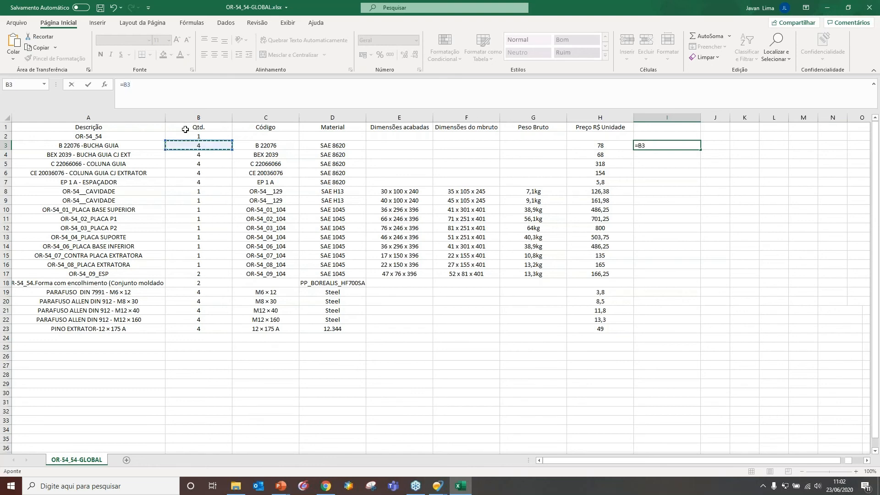
type("*")
left_click(609, 145)
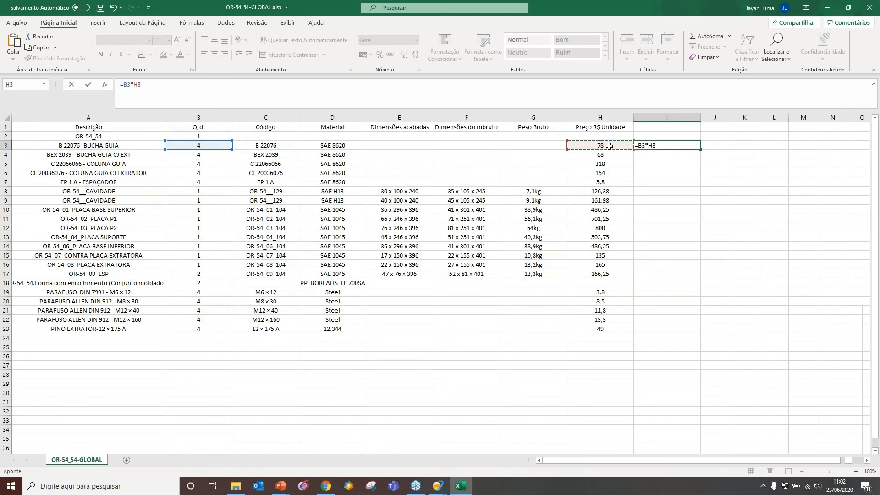
key("Return")
left_click(678, 145)
left_click_drag(700, 149, 704, 329)
Enter the label TOTAL: in H25 and add up the item totals in I25 with =SOMA(I3:I23)
left_click(611, 349)
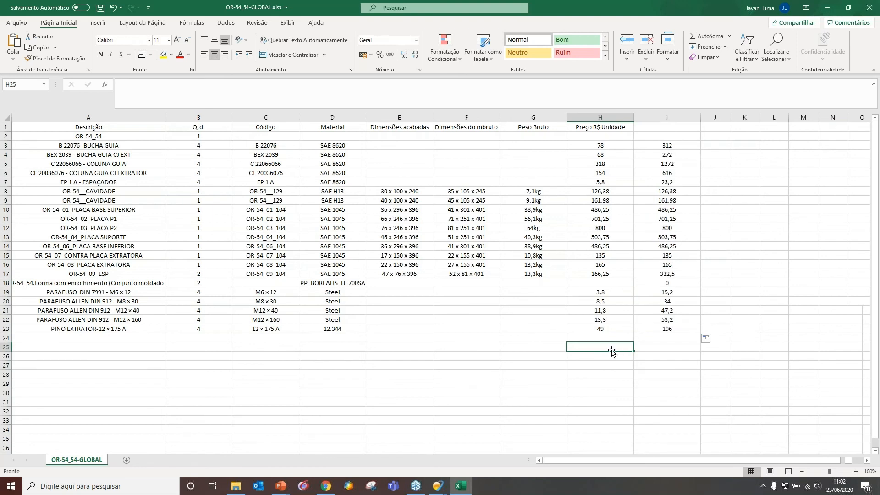
double_click(612, 349)
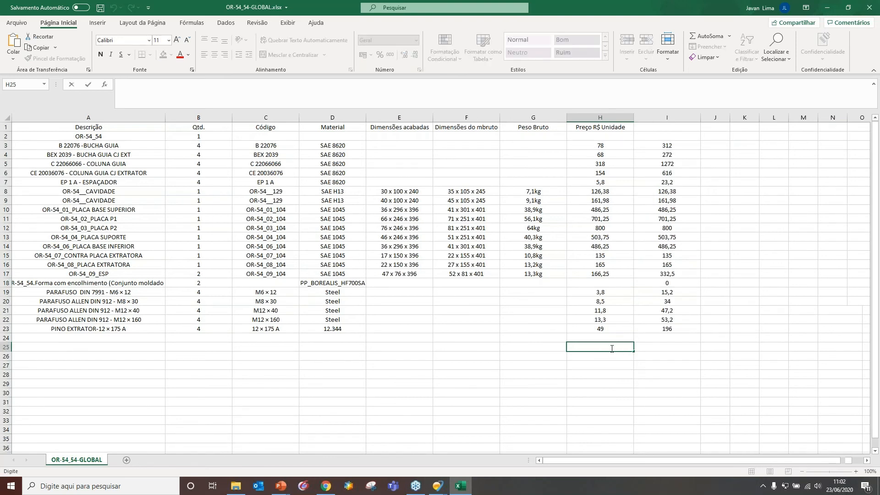
type("TOTAL:")
left_click(686, 349)
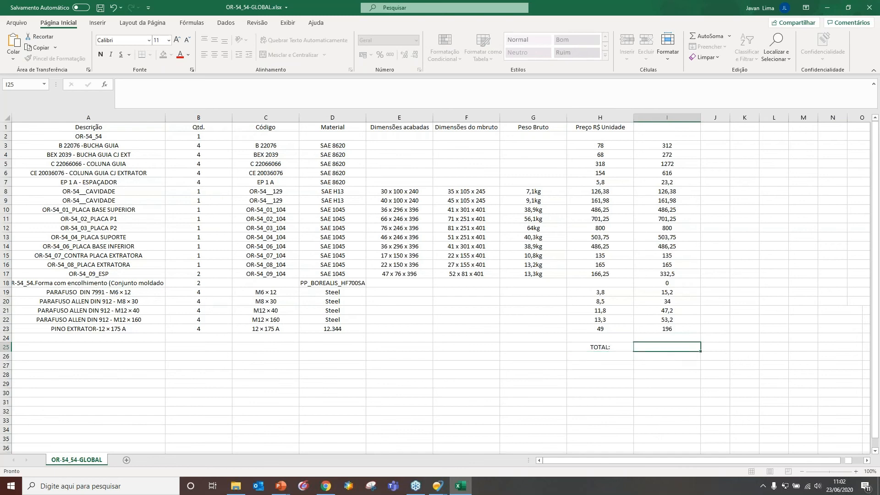
left_click(696, 37)
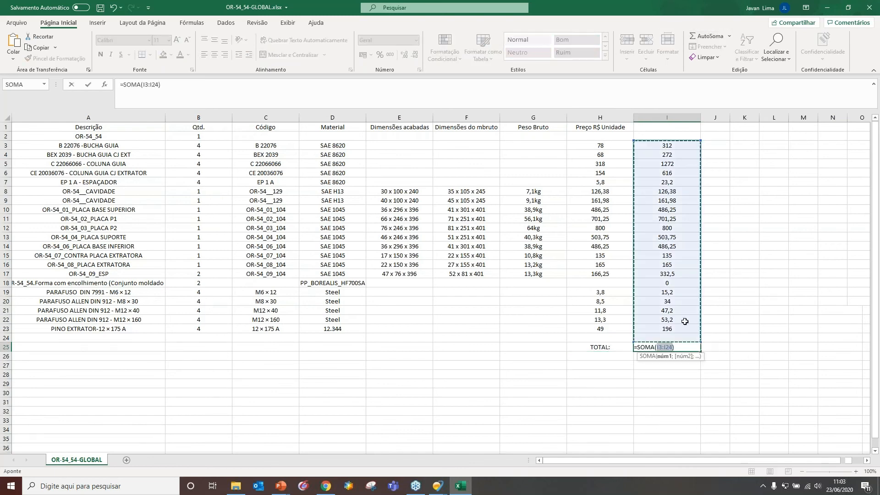
left_click(157, 86)
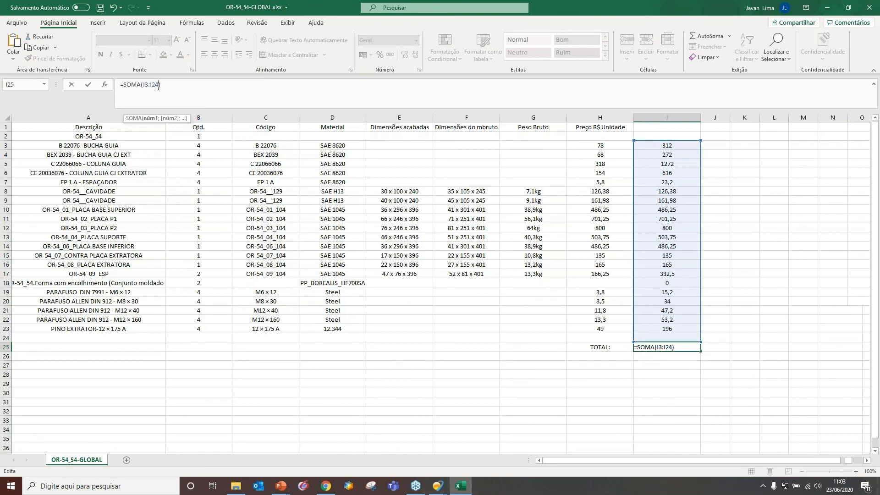
key("BackSpace")
type("3")
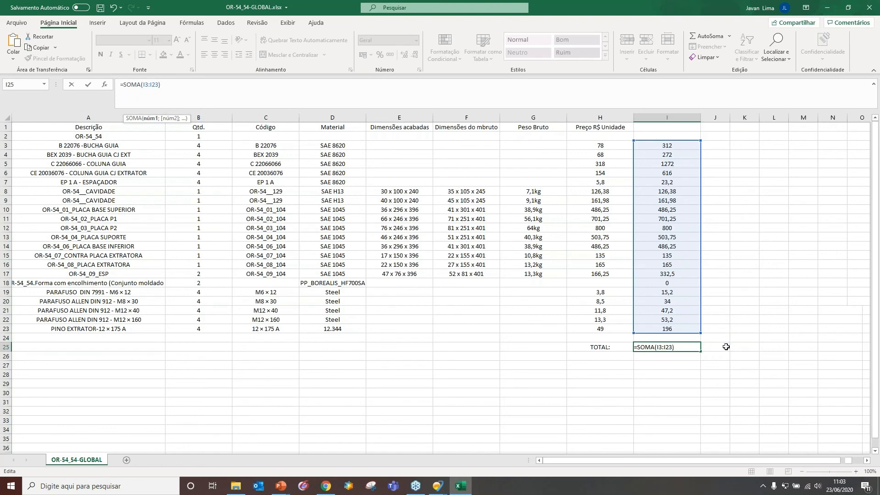
key("Return")
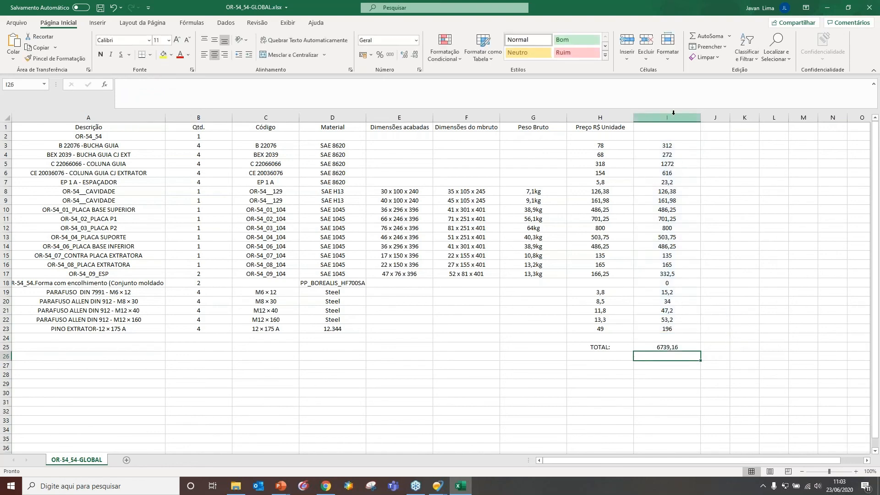
Format column I as currency (Moeda) with the R$ symbol and two decimal places
right_click(675, 119)
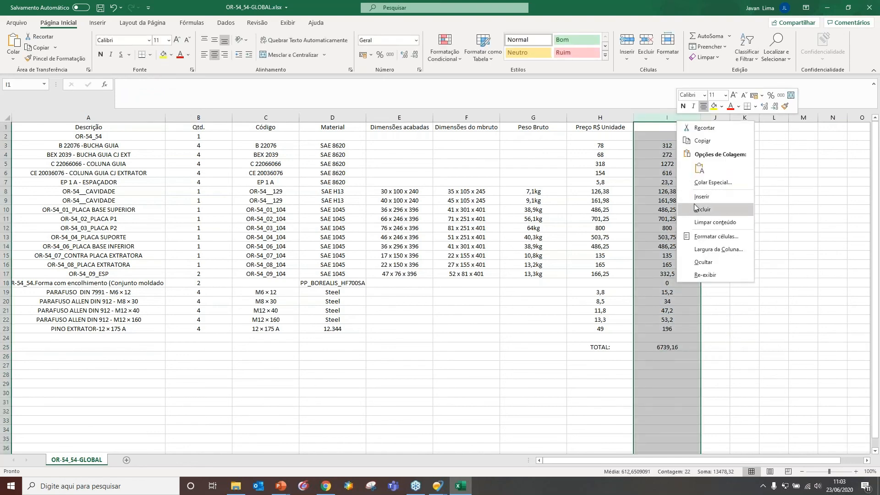
key("Escape")
left_click(608, 173)
left_click(781, 331)
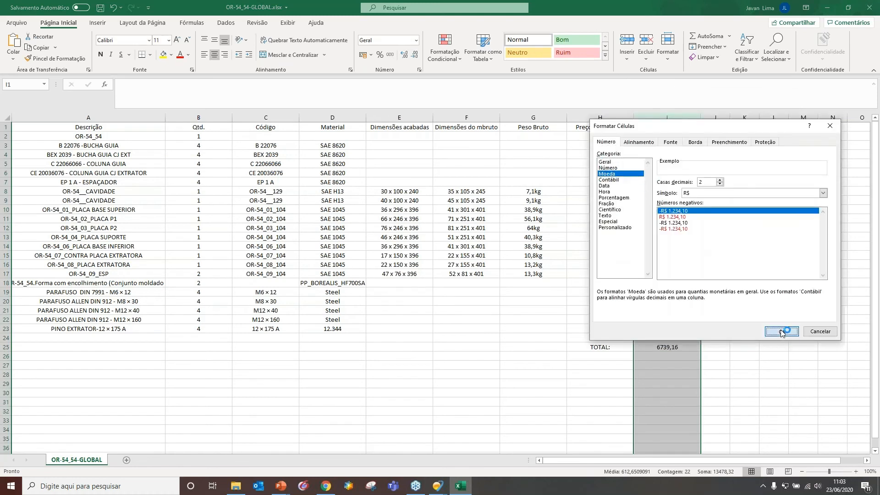
left_click(735, 347)
Fill the total cells H25:I25 with yellow, and save and close the workbook
left_click(589, 347)
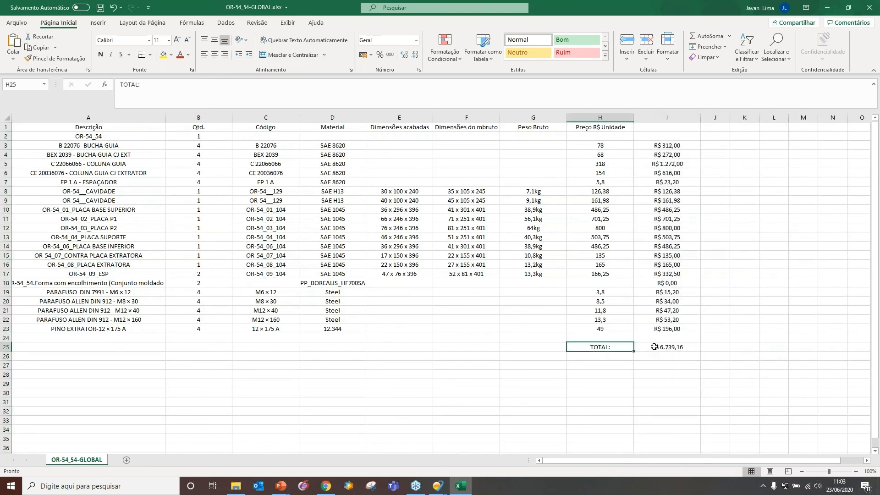
left_click(654, 347, "shift")
left_click(214, 55)
left_click(163, 54)
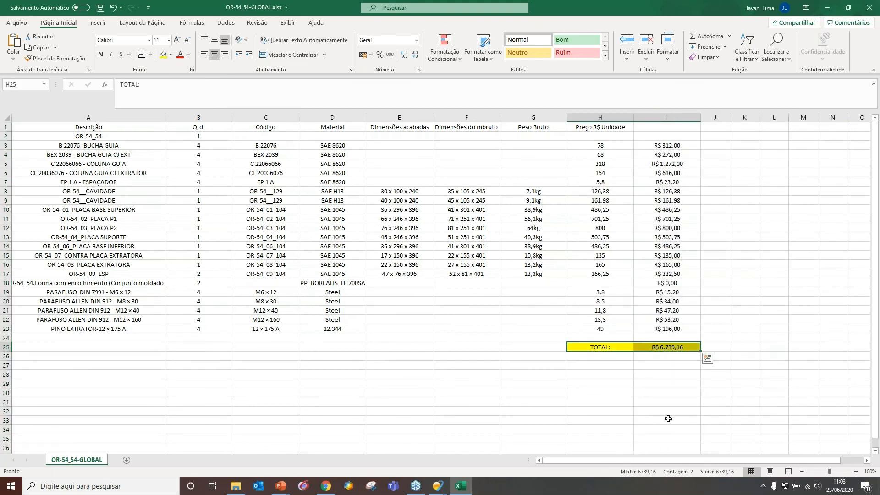
left_click(673, 395)
left_click(761, 348)
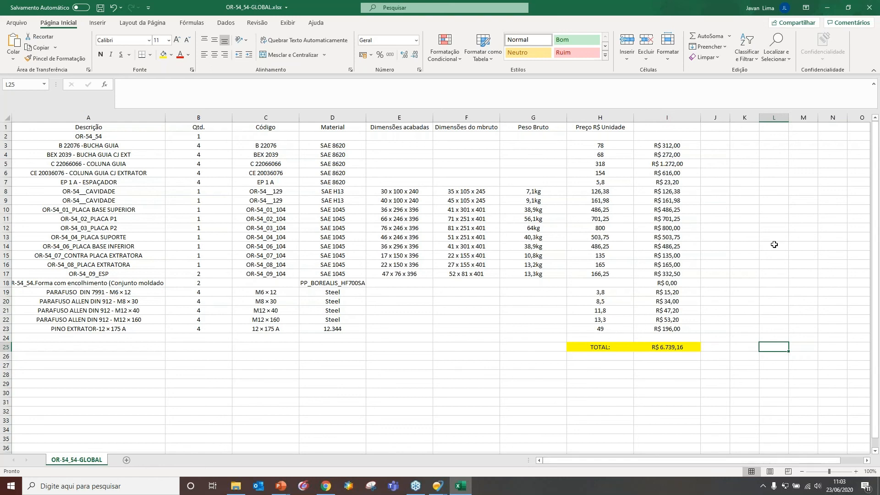
left_click(100, 7)
left_click(869, 7)
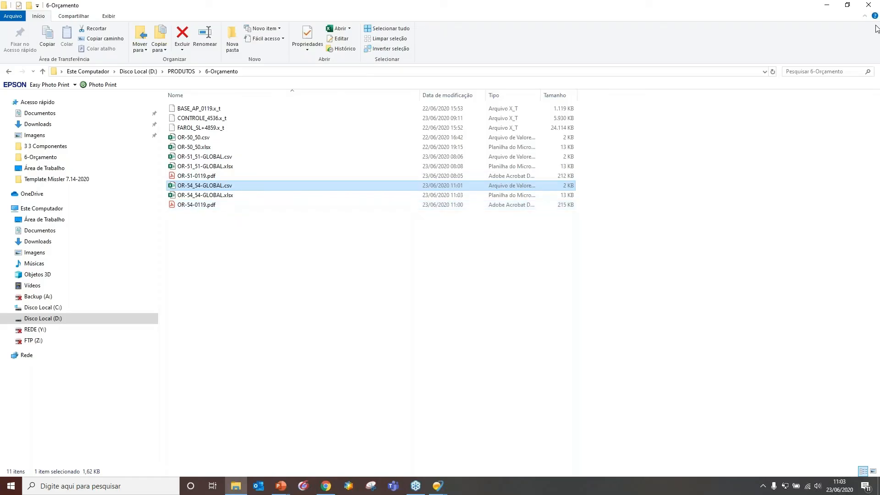
Bring OR-54_54-GLOBAL.xlsx and OR-54-0119.pdf from 6-Orçamento into the TopSolid folder B1-PLANILHAS, declining the xlsx conversion and cancelling the technology import
left_click(847, 5)
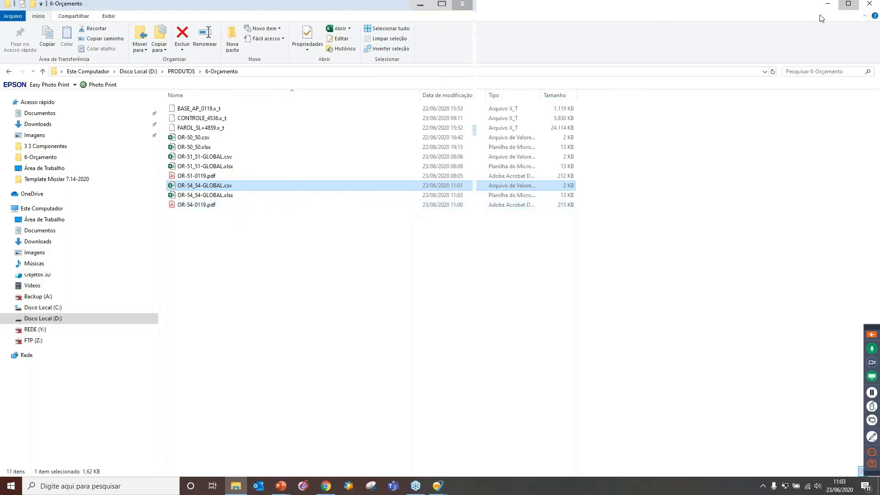
left_click(742, 302)
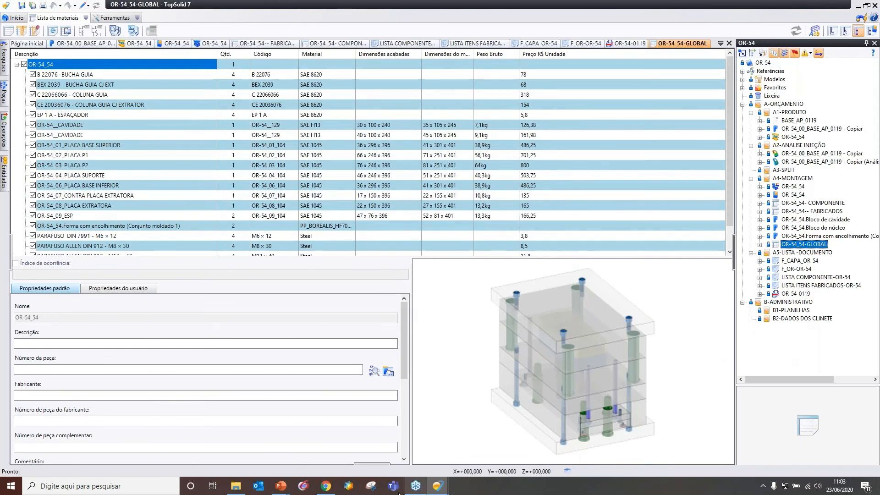
left_click(235, 486)
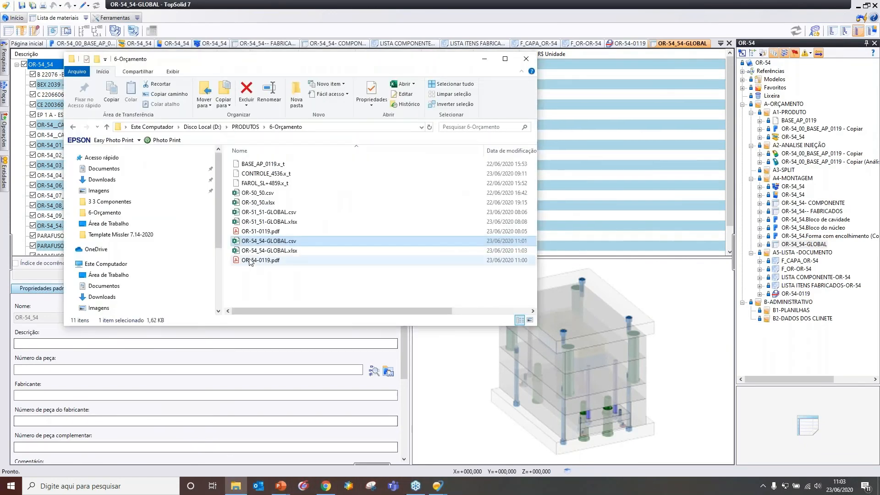
key("Down")
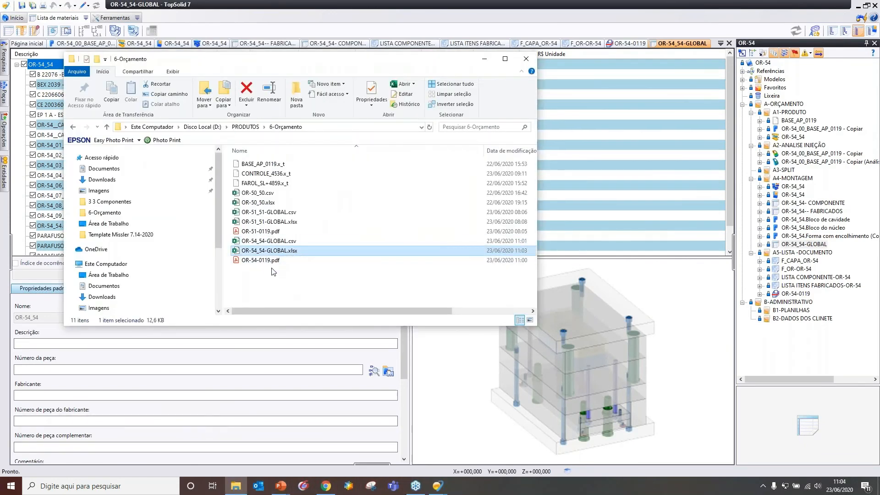
left_click(272, 263, "ctrl")
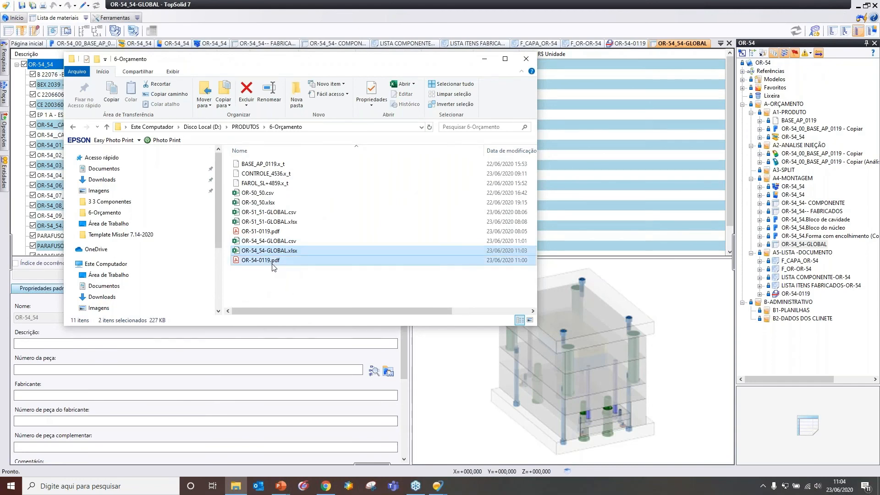
left_click_drag(272, 263, 794, 314)
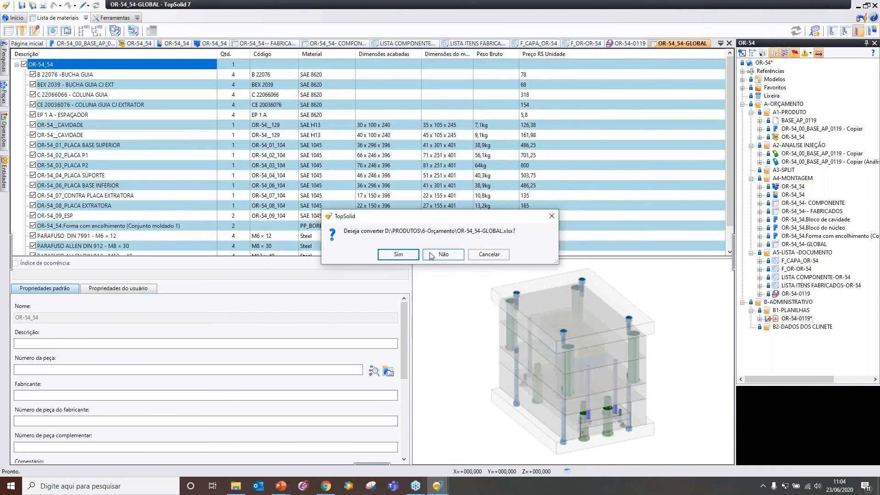
left_click(433, 257)
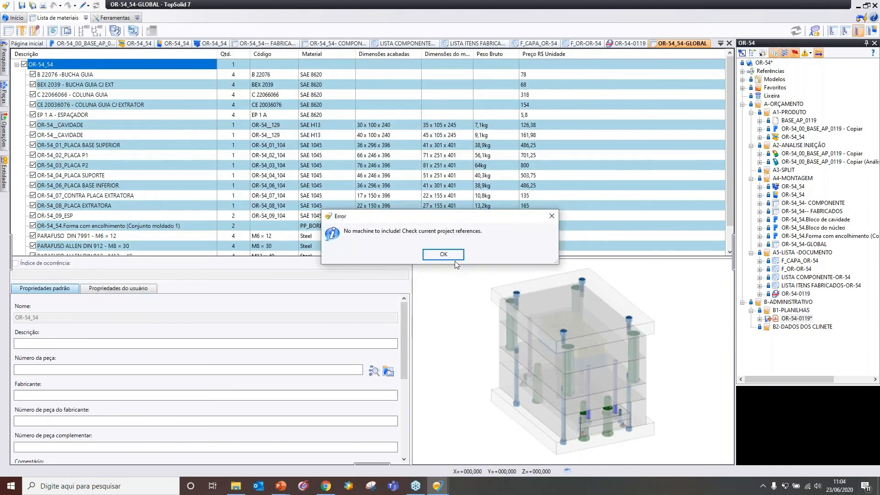
left_click(443, 254)
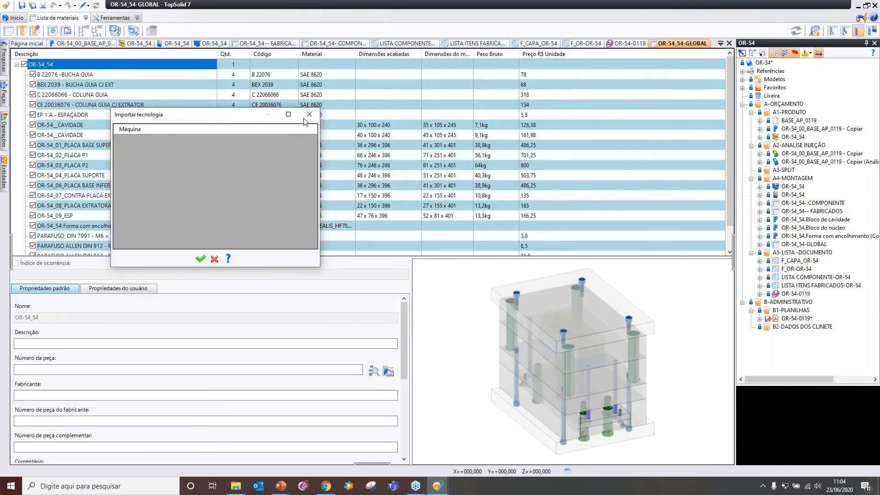
left_click(215, 260)
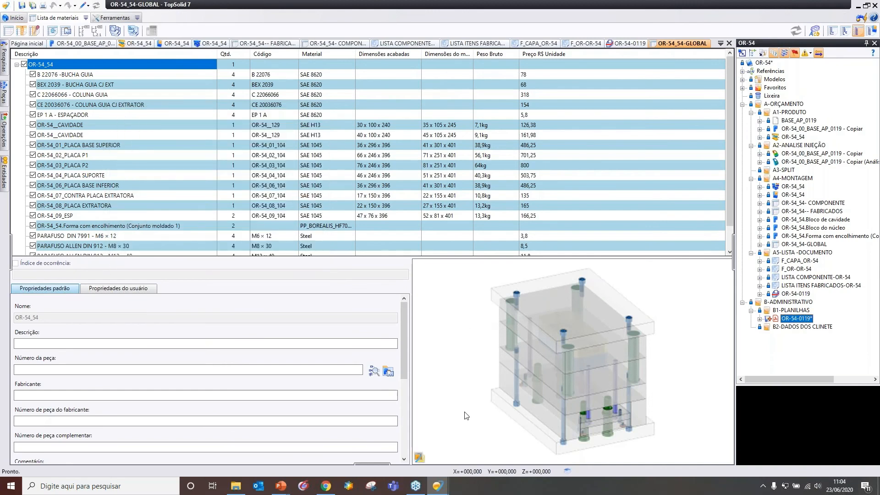
Try to bring OR-54_54-GLOBAL.xlsx from 6-Orçamento into the project's B1-PLANILHAS folder and return to TopSolid's conversion prompt
left_click(235, 487)
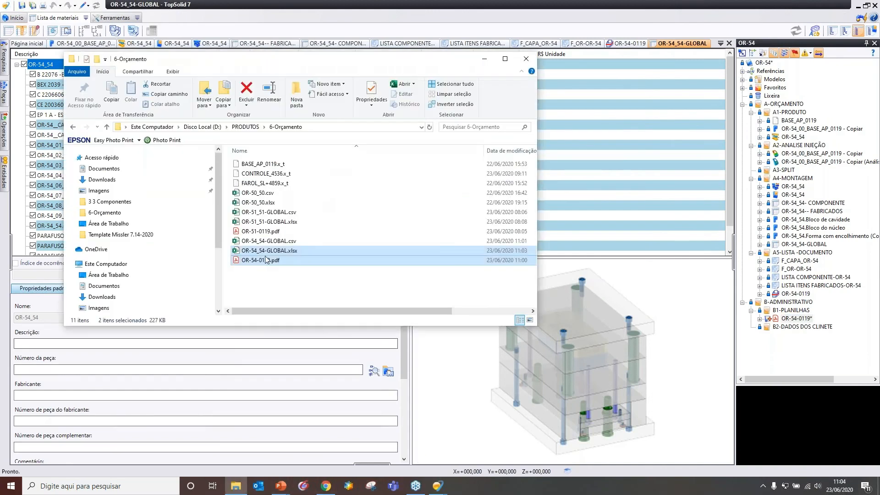
left_click(281, 251)
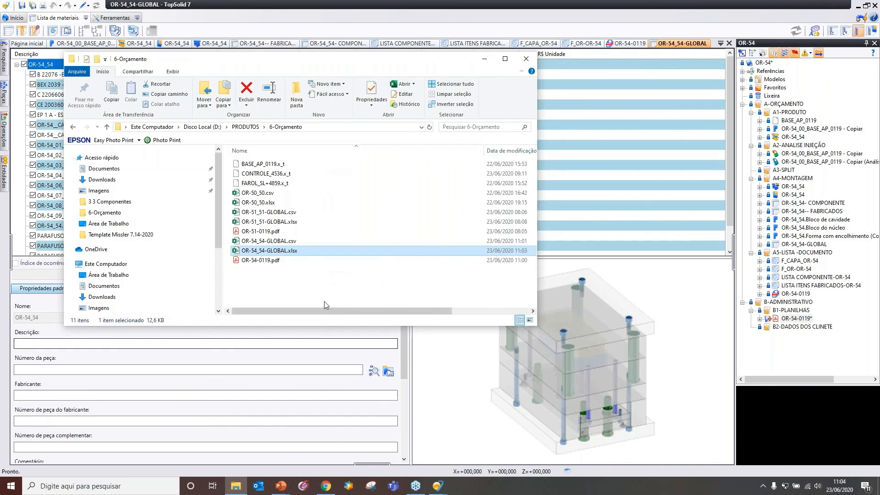
left_click_drag(285, 253, 776, 327)
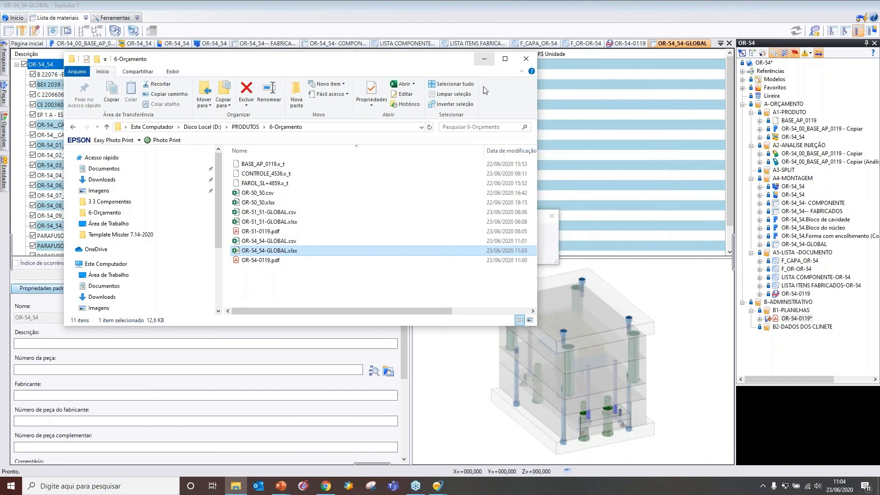
key("alt+Tab")
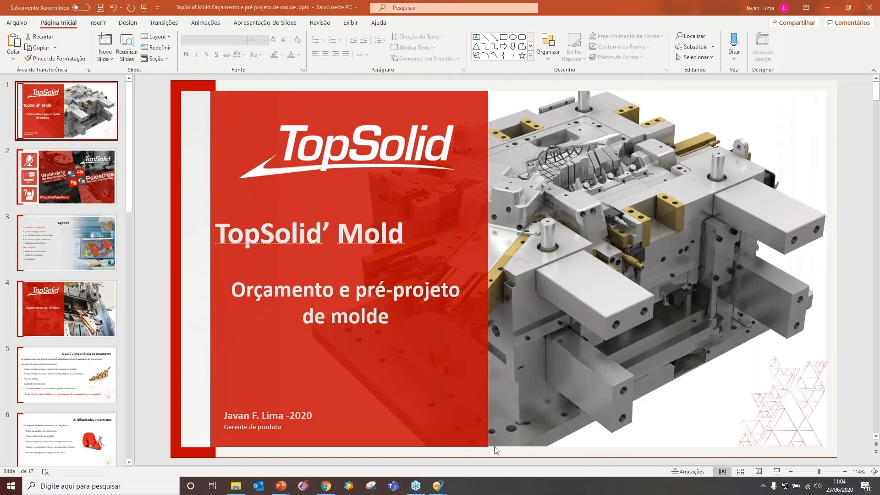
key("alt+Tab")
key("alt+Tab")
key("alt+Tab")
key("alt+Tab")
key("alt+Tab")
key("alt+Tab")
key("alt+Tab")
key("alt+Tab")
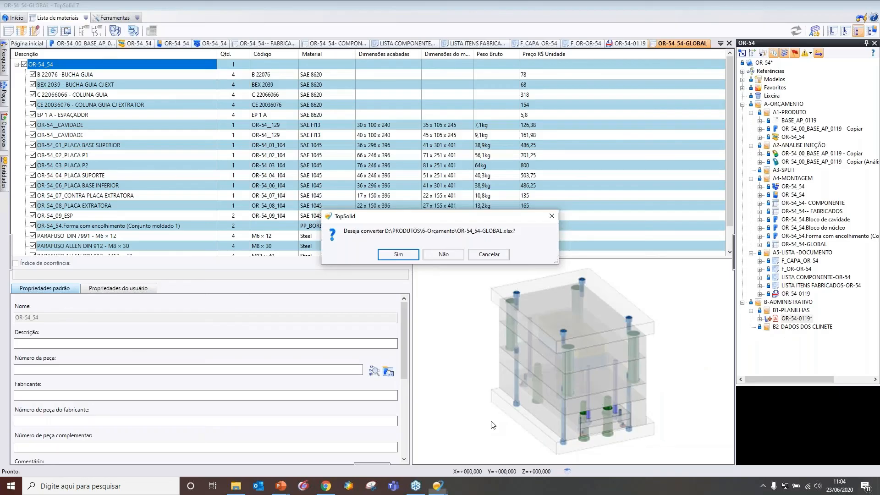
Accept the conversion of OR-54_54-GLOBAL.xlsx, run the technology import and close its report
left_click(398, 254)
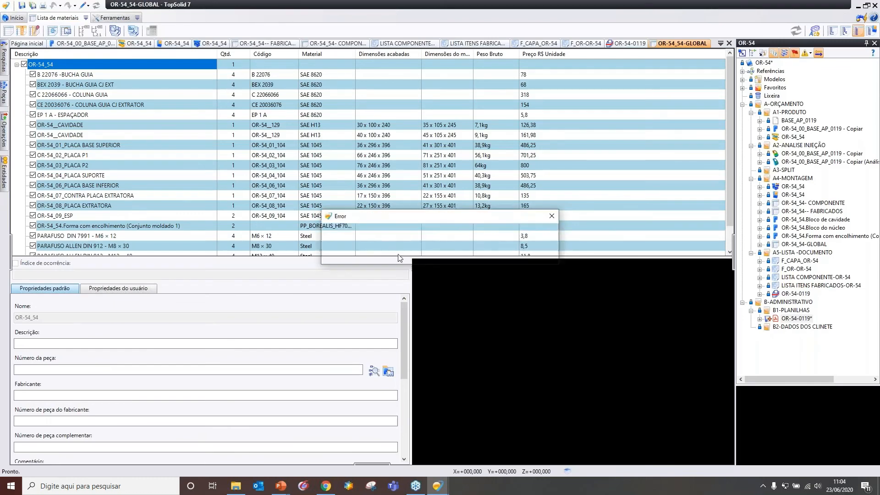
left_click(445, 255)
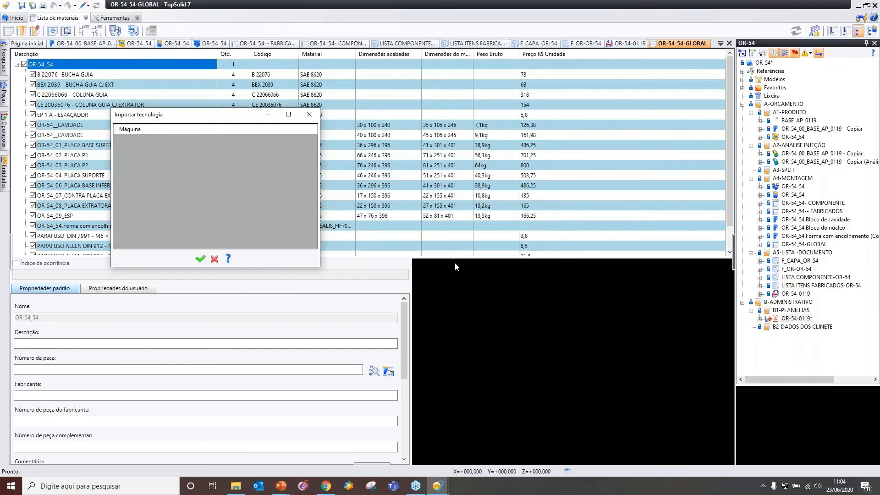
left_click(200, 259)
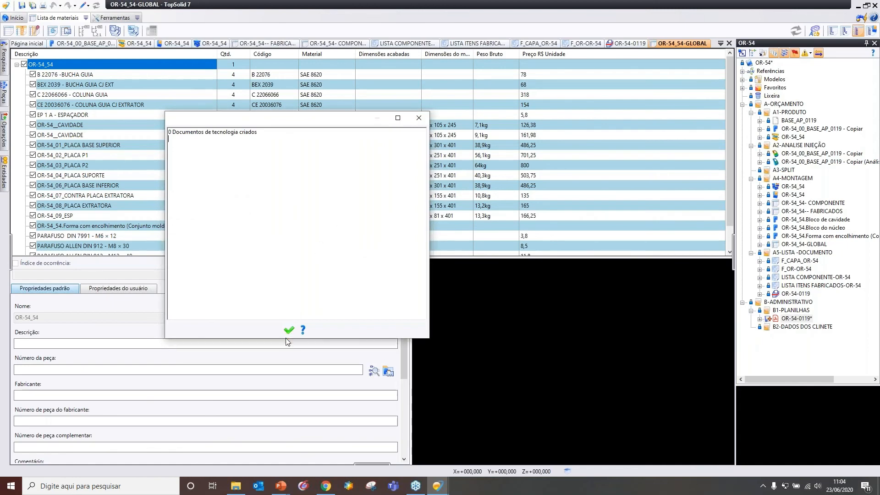
left_click(419, 118)
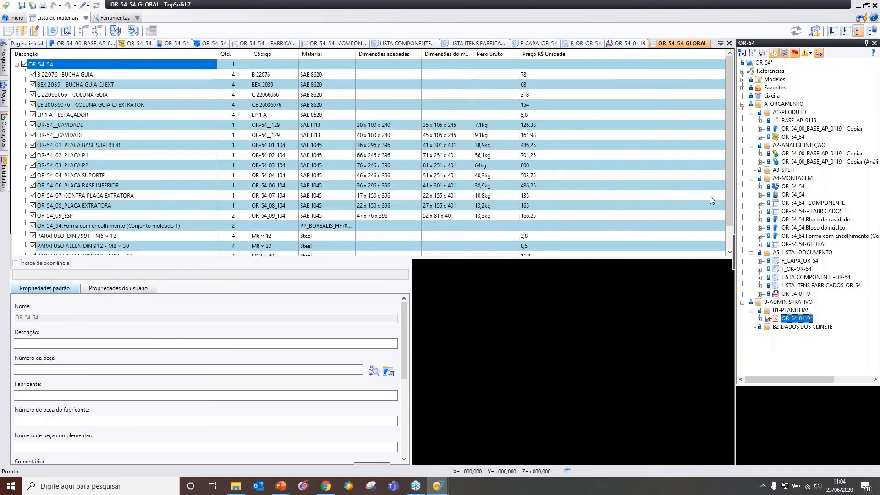
Check in the OR-54-0119 PDF in the B1-PLANILHAS folder
right_click(777, 319)
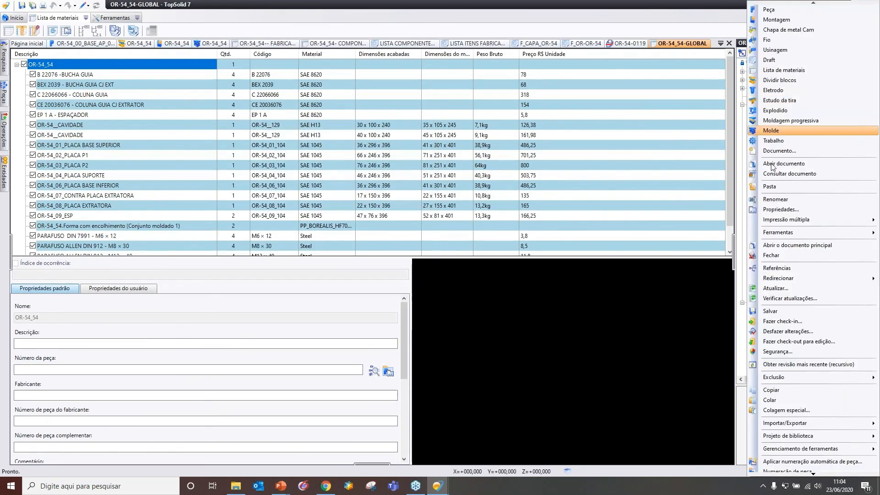
left_click(774, 322)
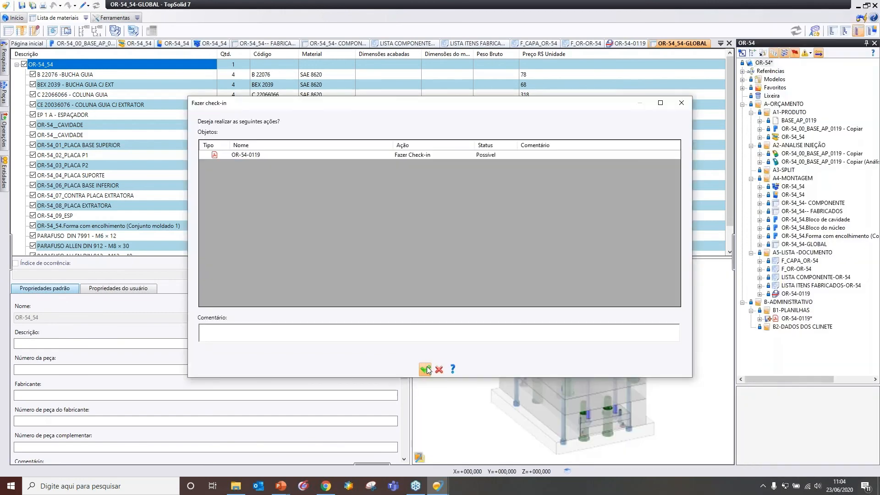
left_click(426, 368)
Import OR-54_54-GLOBAL.xlsx from 6-Orçamento into the B1-PLANILHAS folder without conversion
right_click(795, 316)
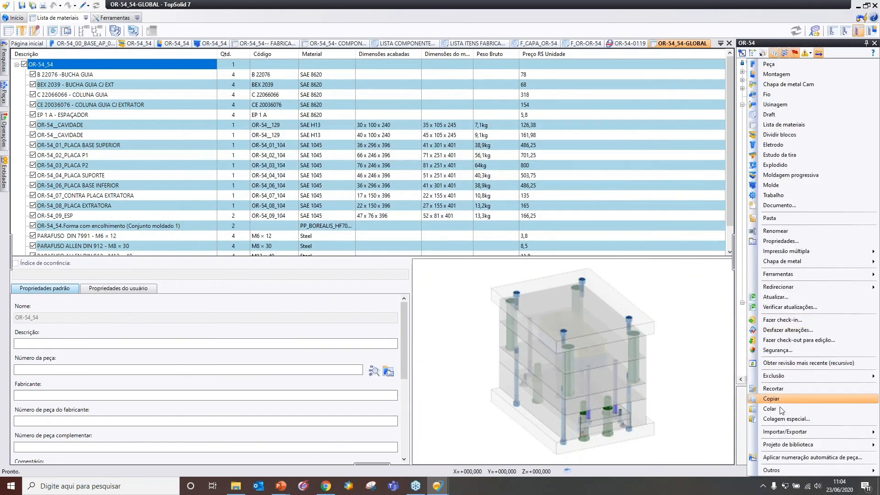
mouse_move(779, 435)
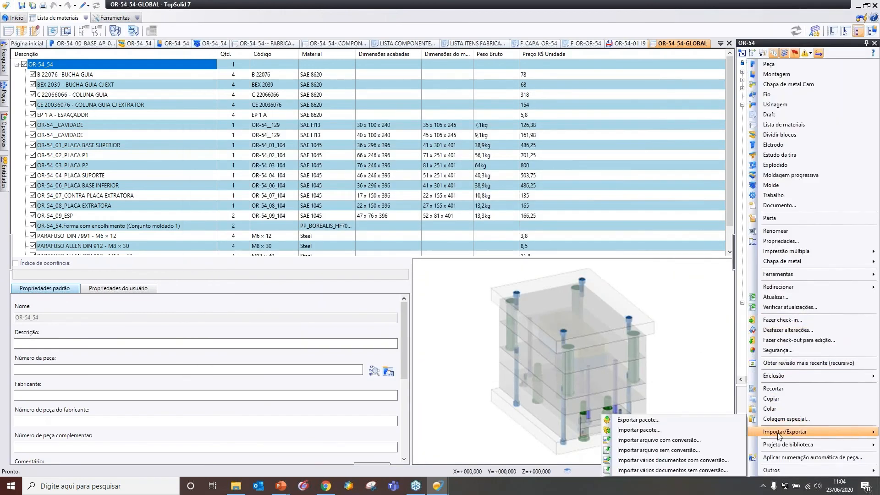
left_click(687, 450)
left_click(336, 192)
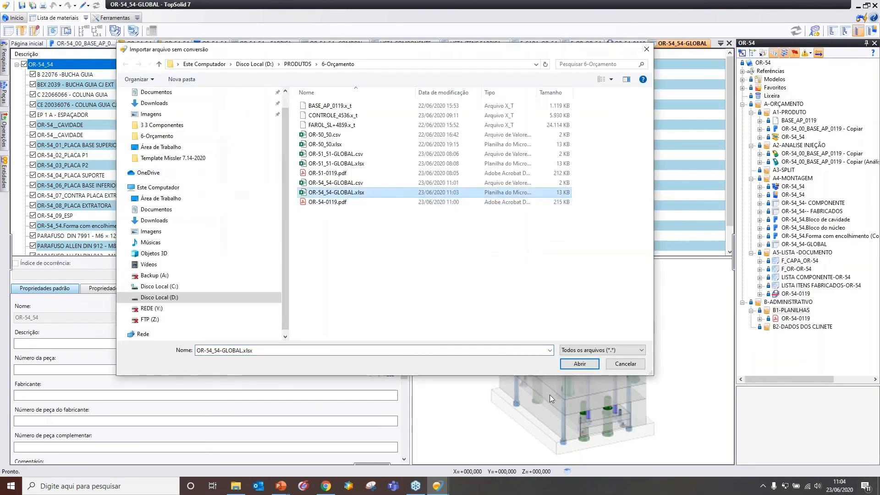
left_click(579, 364)
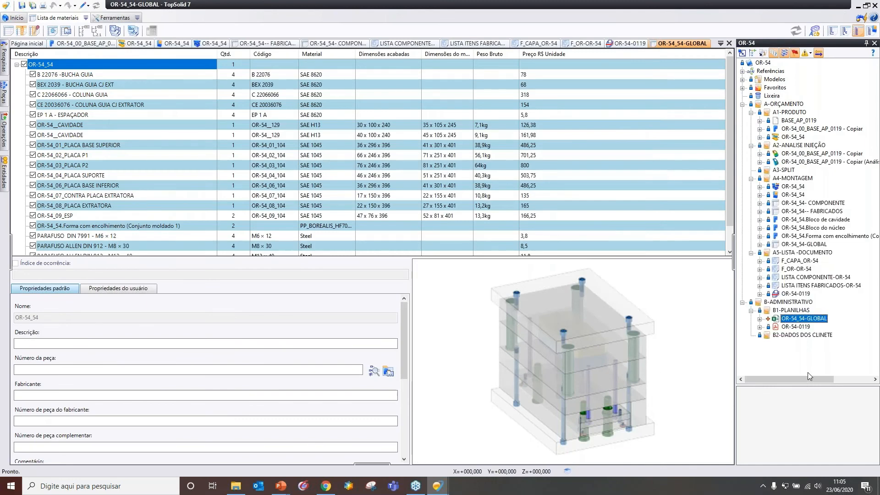
Check in the imported OR-54_54-GLOBAL spreadsheet in B1-PLANILHAS
right_click(801, 319)
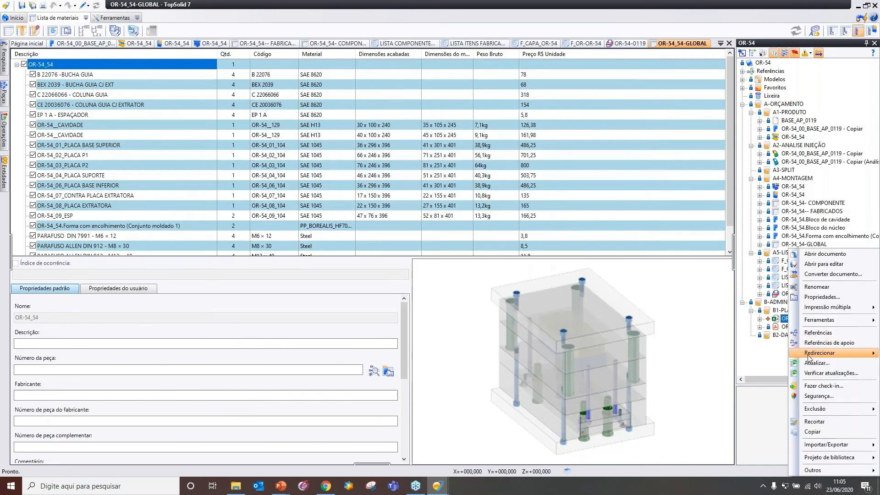
left_click(813, 387)
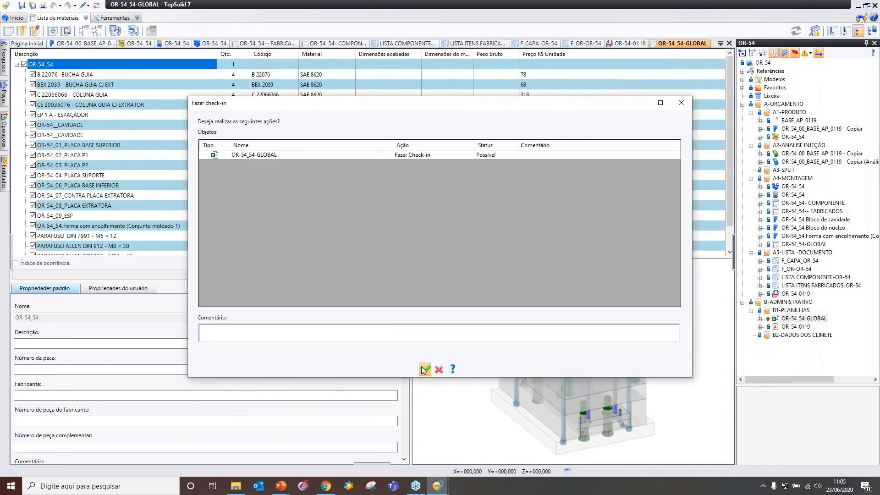
left_click(422, 367)
Open the OR-54-0119 PDF from B1-PLANILHAS to review its budget pages, and close it
left_click(783, 328)
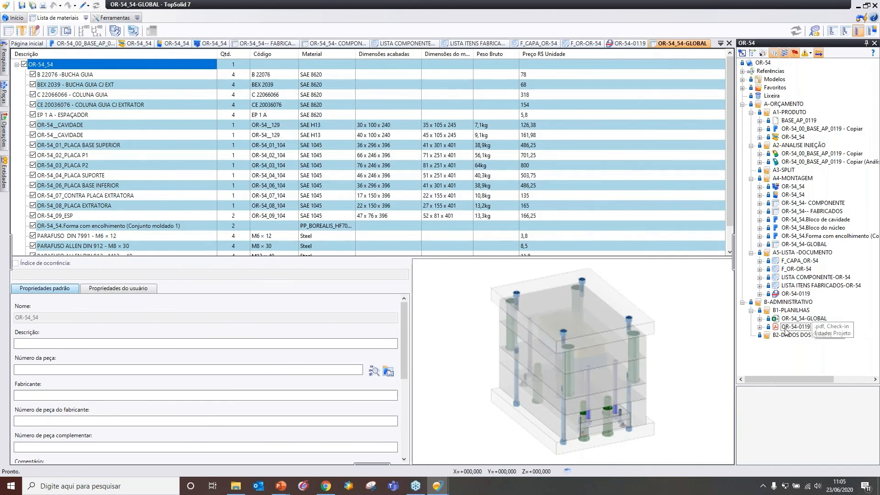
double_click(784, 328)
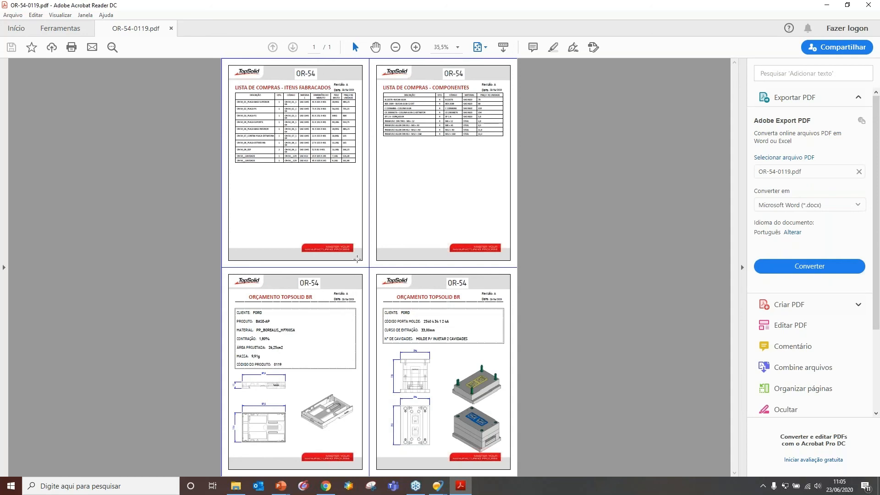
left_click(871, 8)
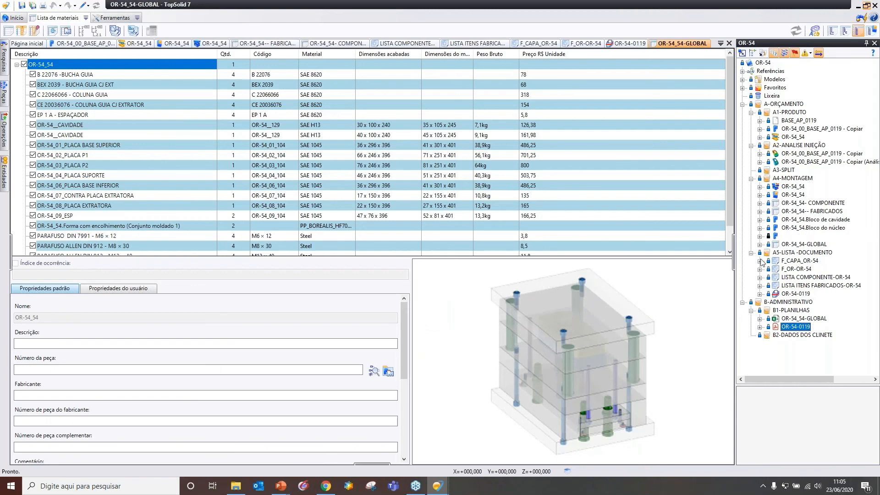
Collapse the A-ORÇAMENTO folder and open the project OS-200 from the project list
left_click(742, 104)
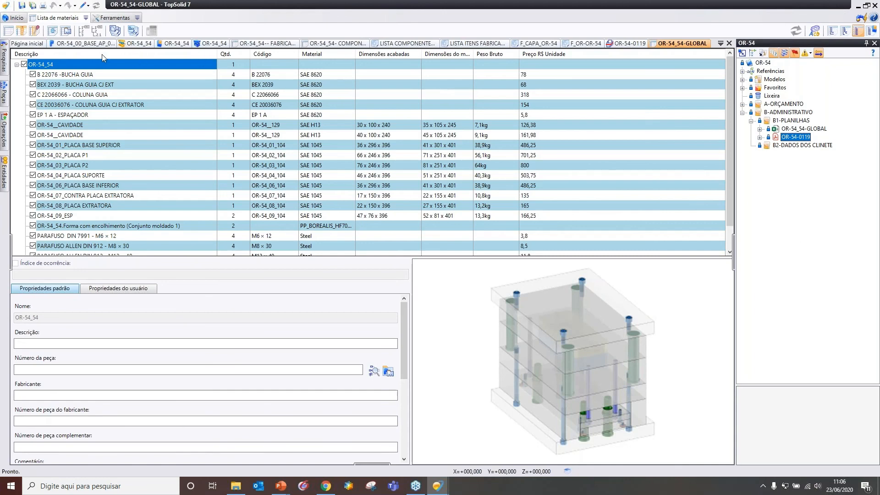
left_click(28, 43)
left_click(40, 31)
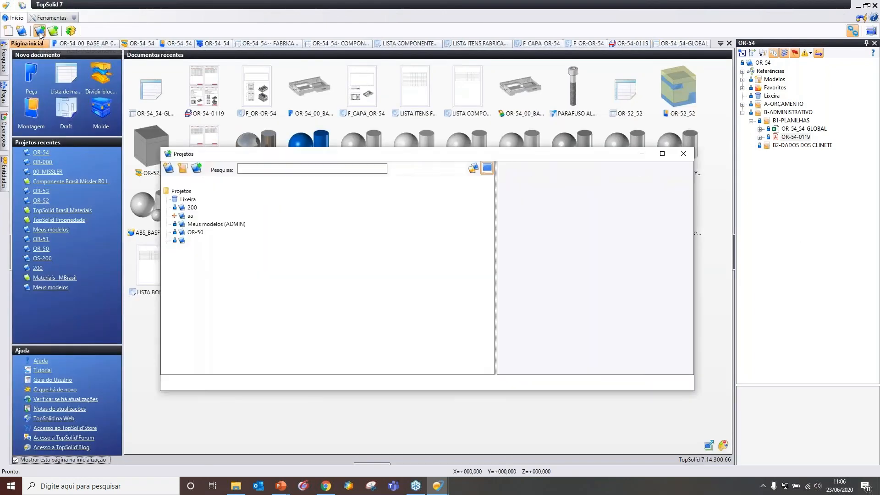
double_click(197, 274)
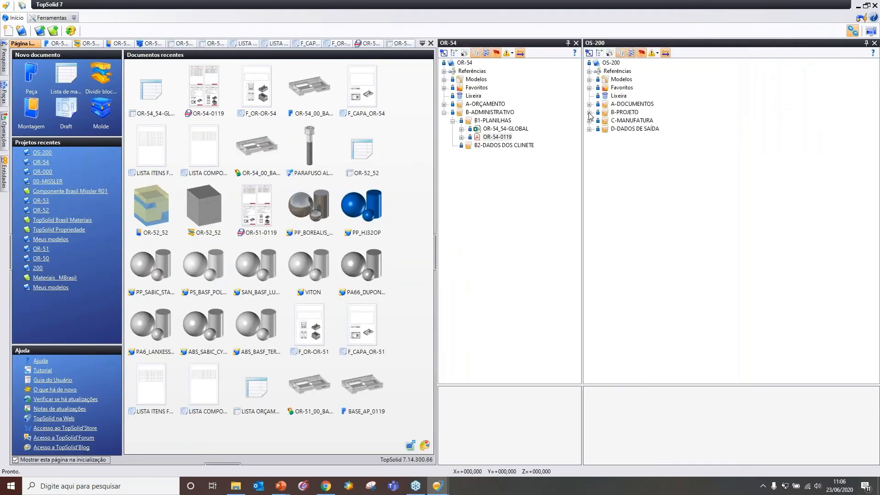
Open the BASE_AP_0119 mold from the B5-PROJETO 3D folder of OS-200's B-PROJETO
left_click(589, 112)
left_click(598, 154)
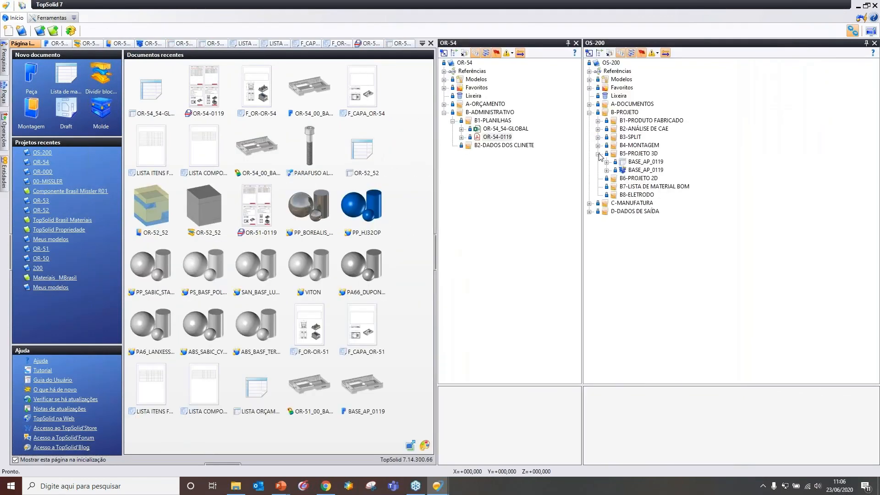
left_click(637, 171)
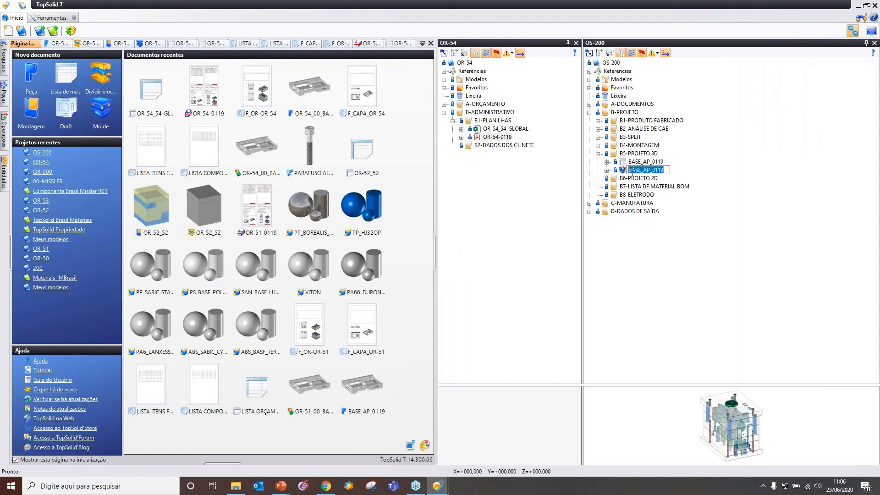
double_click(653, 171)
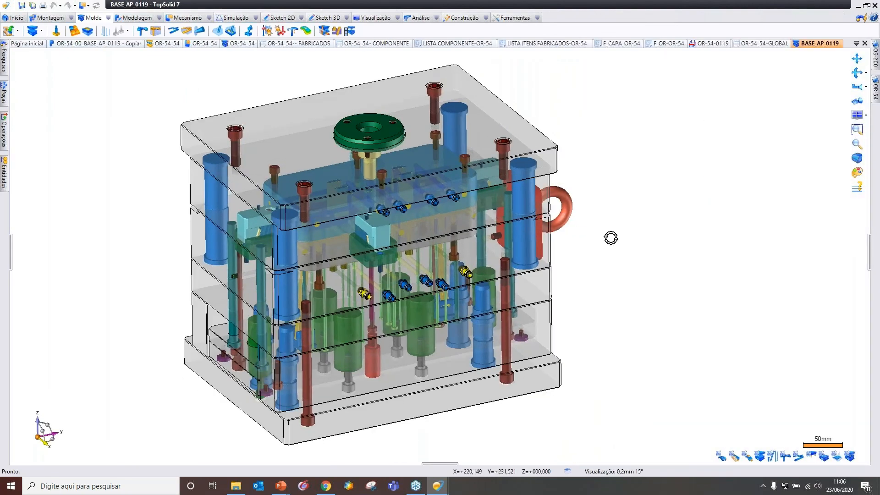
Play Simulação 1 of the BASE_AP_0119 mold and examine the opening and ejection movement from several angles
left_click(234, 17)
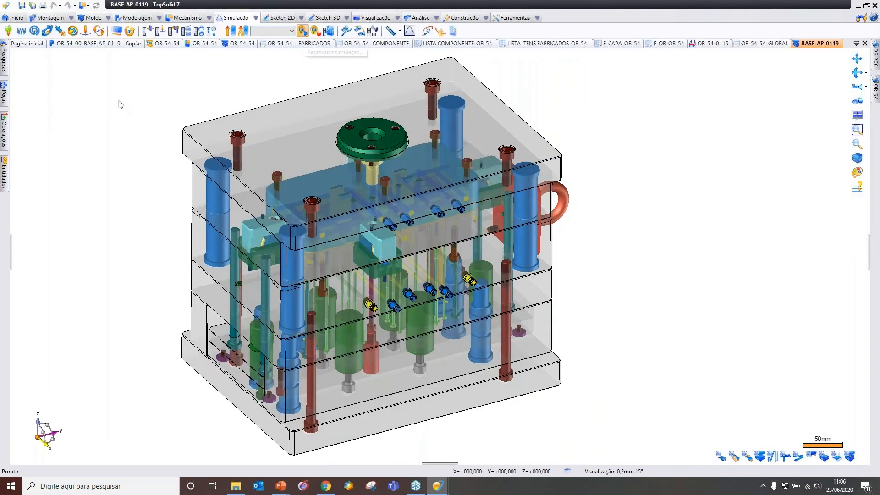
left_click(302, 31)
left_click(64, 160)
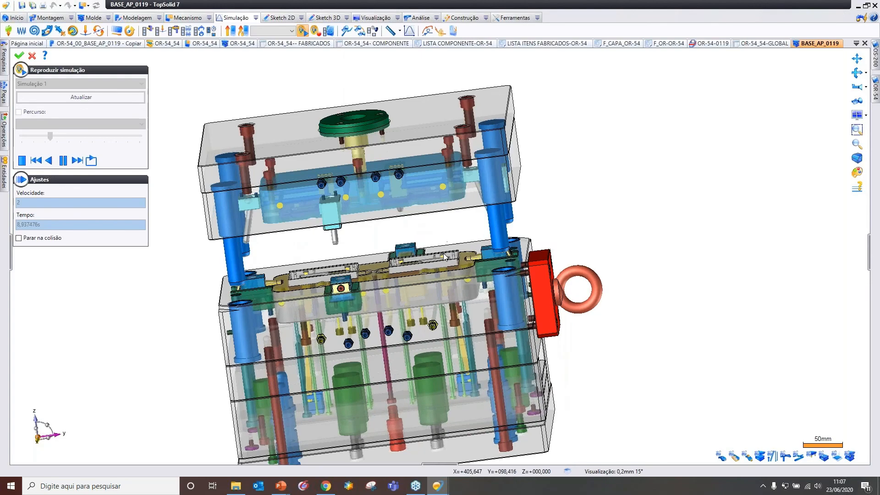
middle_click_drag(470, 254, 509, 232)
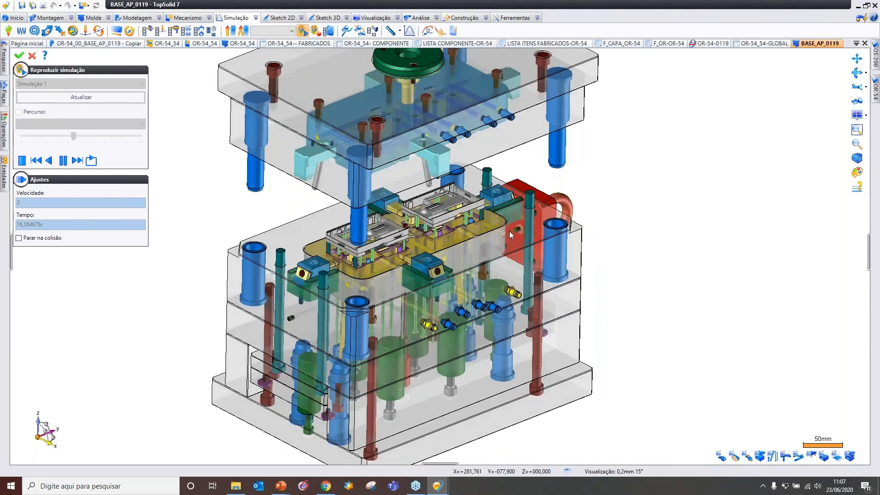
middle_click_drag(559, 202, 516, 183)
middle_click_drag(468, 201, 527, 257)
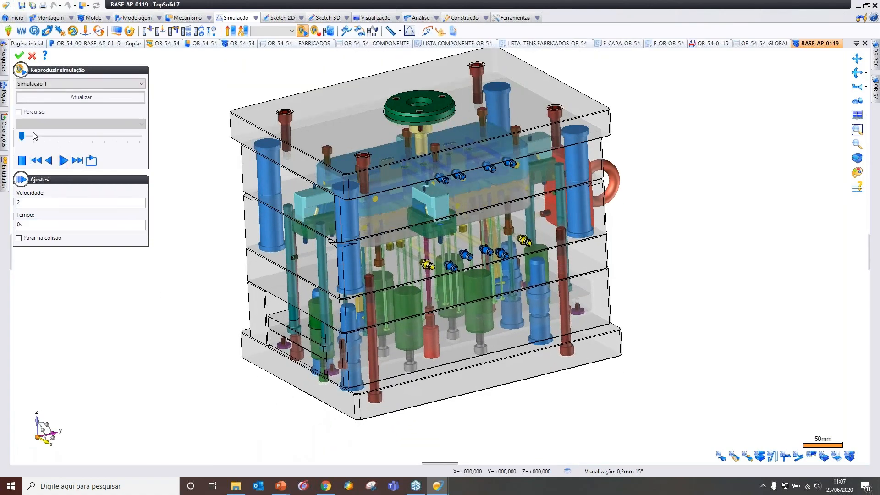
Advance the simulation to 17,39s, examine the ejected parts and slides in the open mold, and close the simulation
left_click_drag(22, 137, 77, 136)
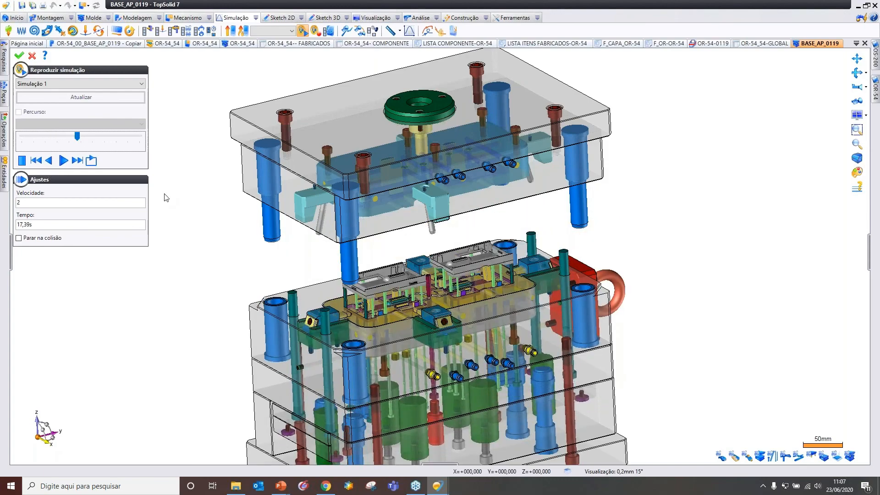
scroll(352, 288, "up", 4)
middle_click_drag(352, 287, 339, 164)
scroll(318, 169, "up", 2)
scroll(329, 171, "up", 4)
scroll(371, 201, "down", 9)
middle_click_drag(389, 219, 392, 251)
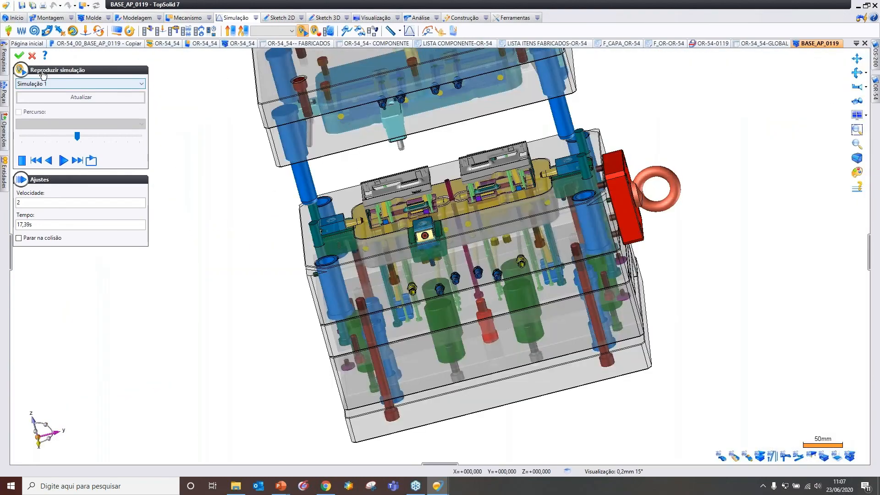
left_click(20, 56)
Show the mold in section view and replay Simulação 1 to examine the slides, inclined pins and lifters during opening
right_click(716, 143)
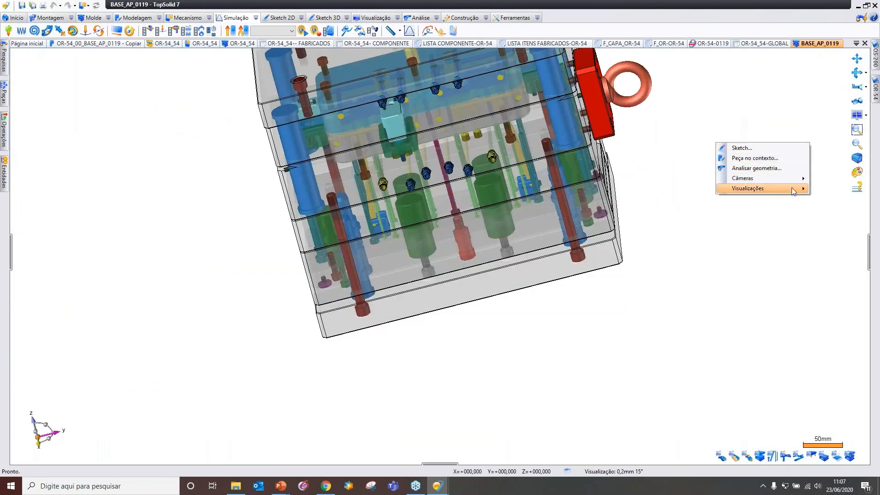
left_click(694, 190)
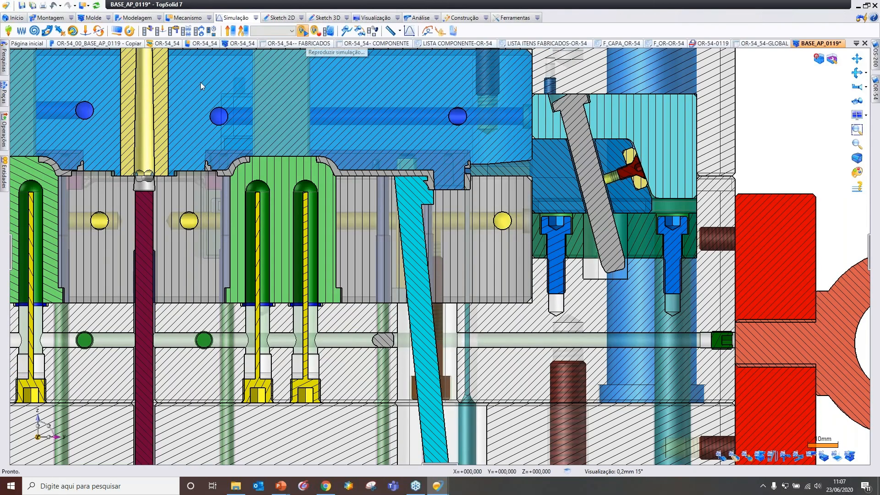
left_click(303, 31)
left_click(64, 160)
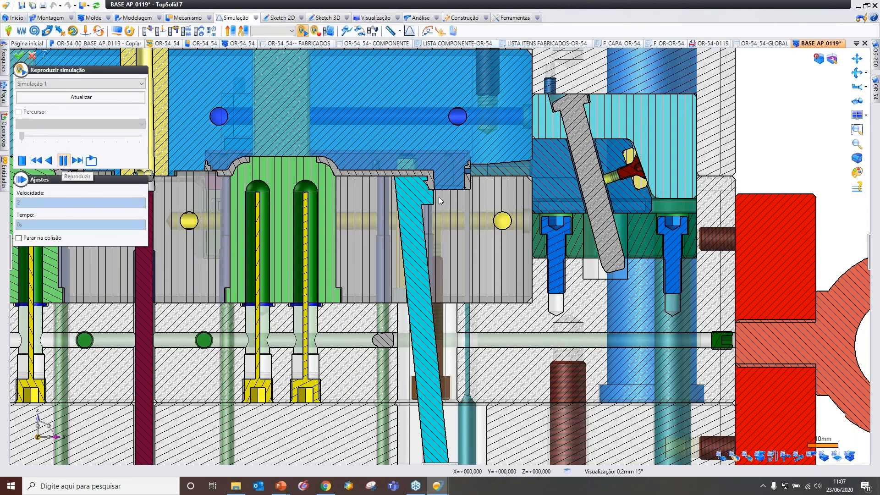
scroll(521, 251, "down", 5)
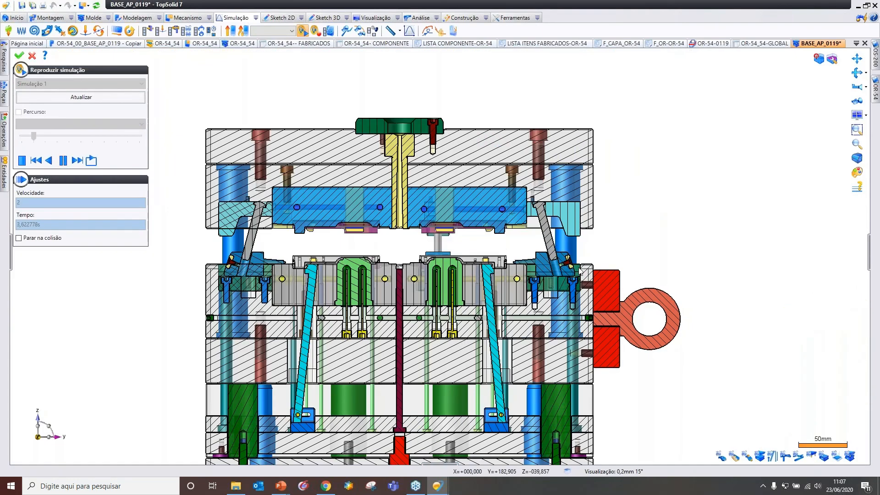
scroll(527, 273, "up", 5)
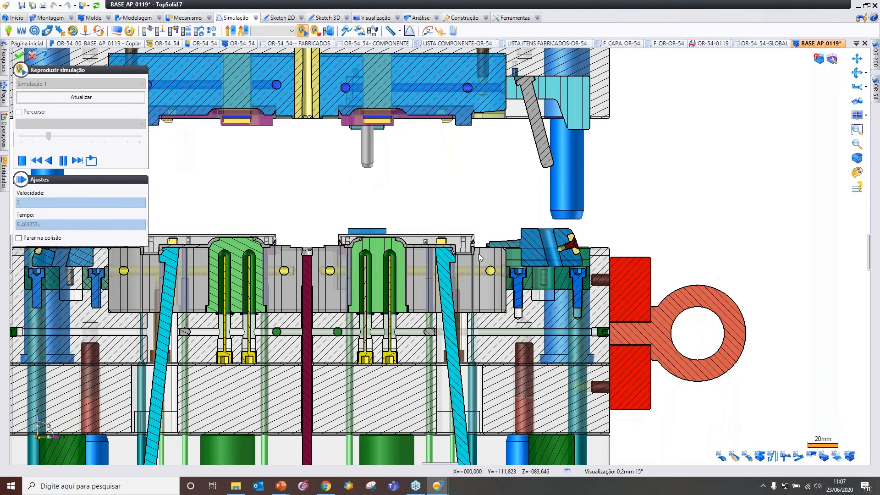